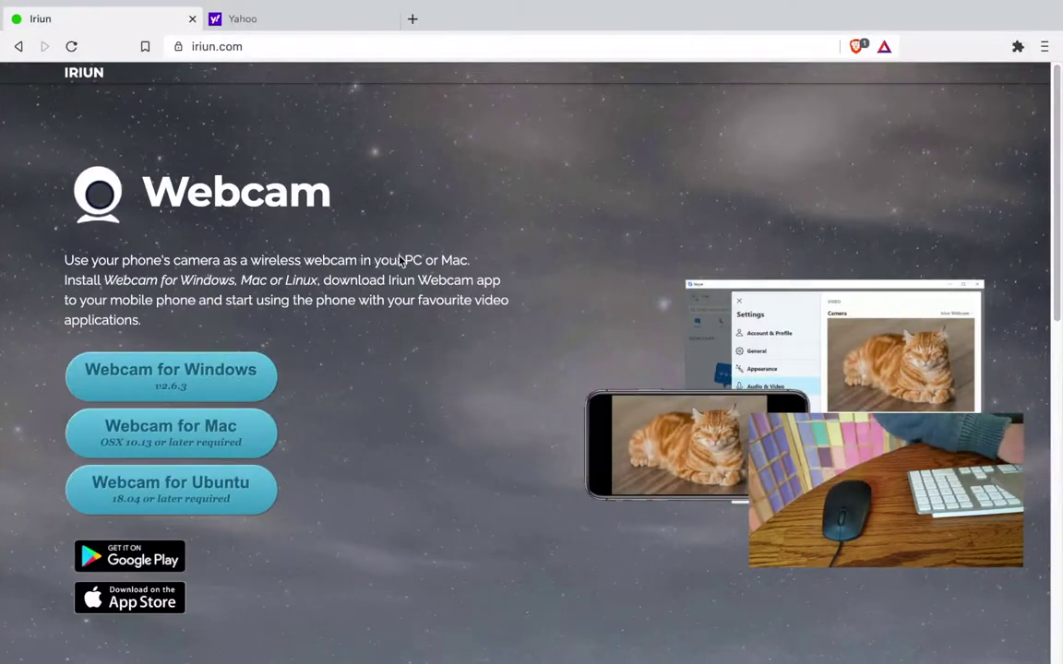
Search the web for "magic mouse" in a new tab, view the image results, and return to the web results.
key(super+t)
text(magic mouse)
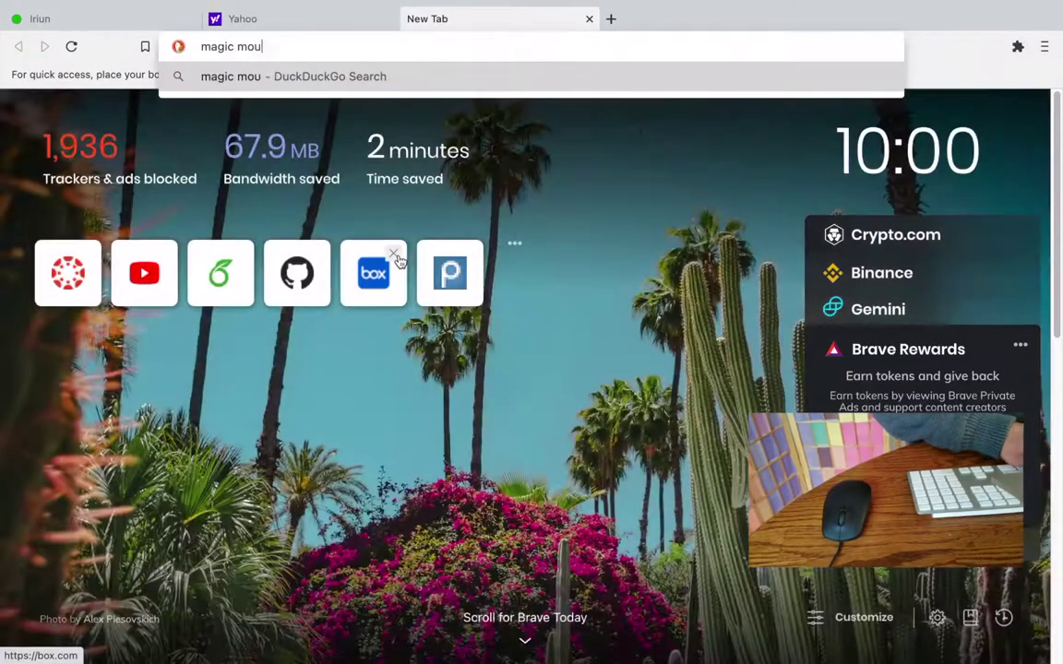
key(Return)
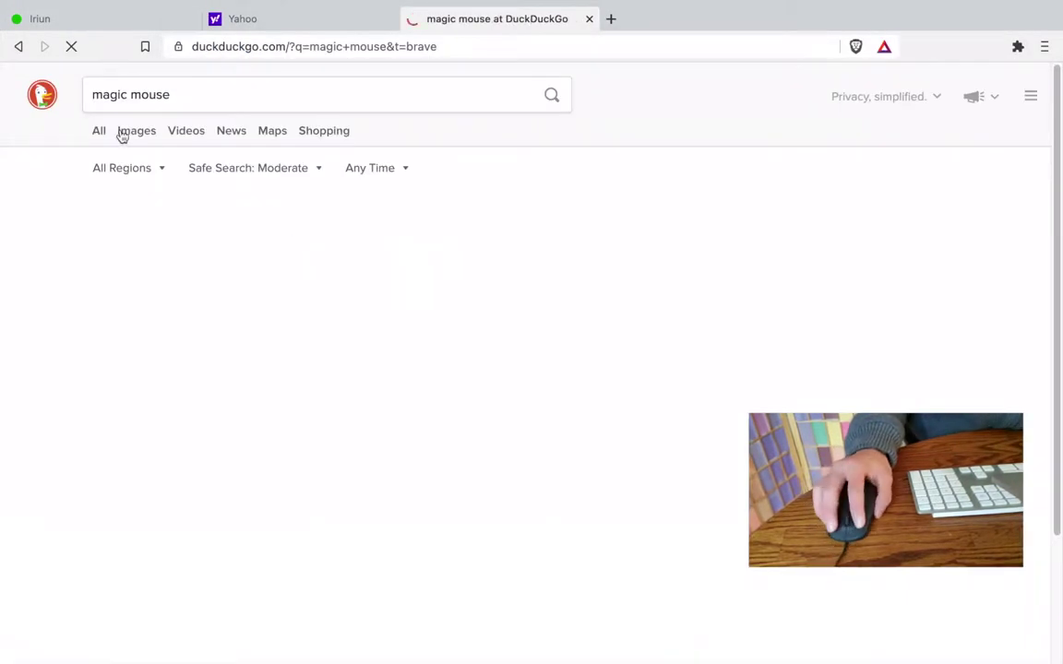
click(125, 135)
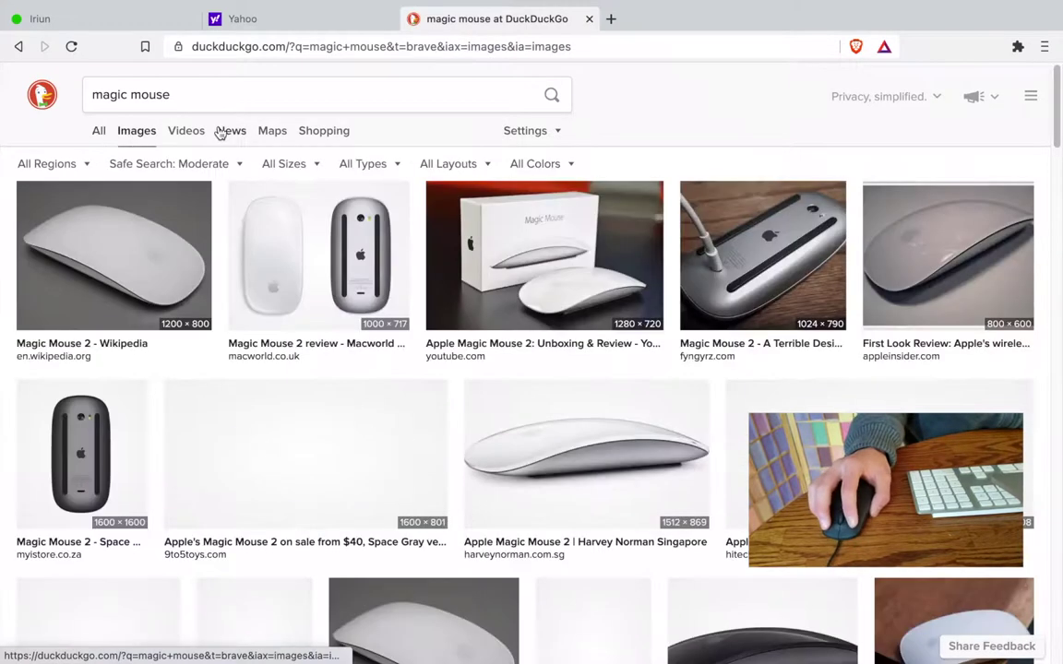
click(18, 48)
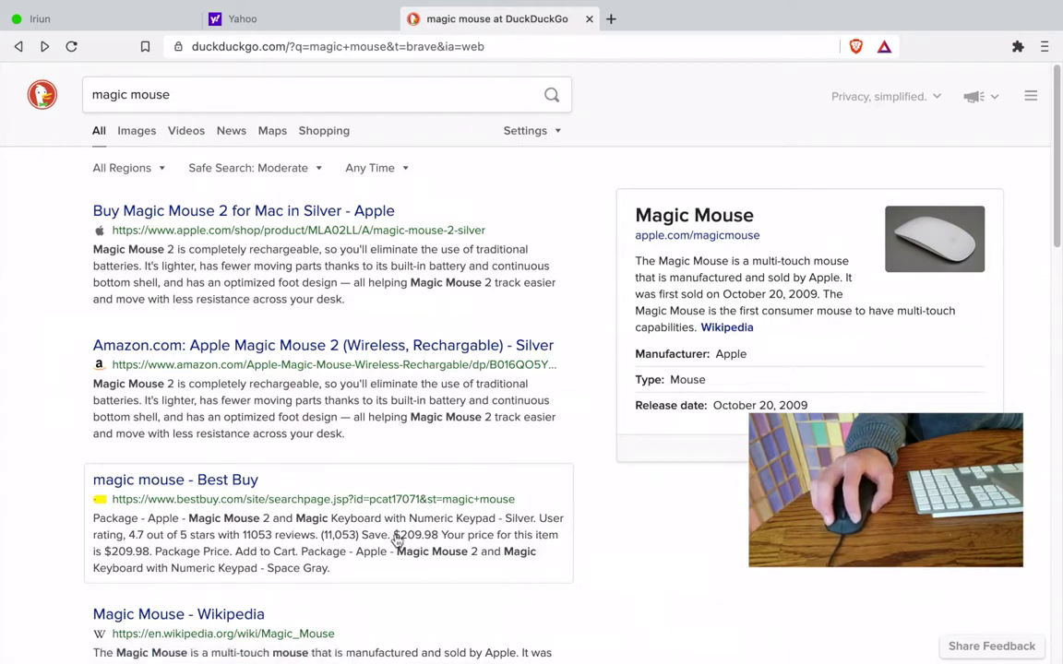
Highlight the price in the Best Buy result, clear the selection, and open Apple's Magic Mouse 2 Silver product page.
drag(395, 537, 473, 540)
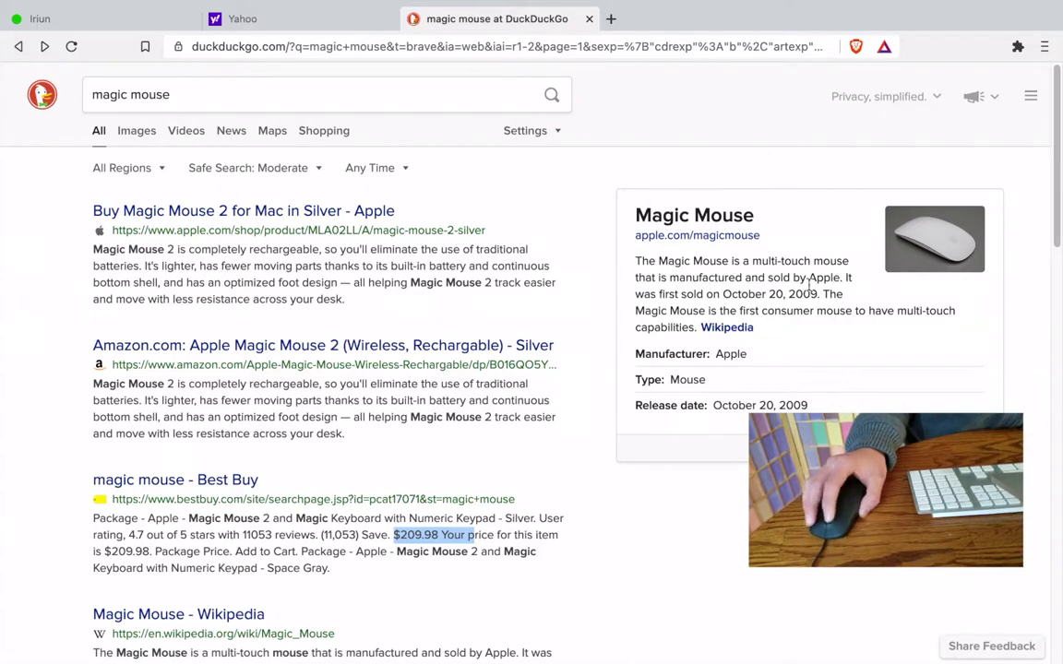
click(723, 137)
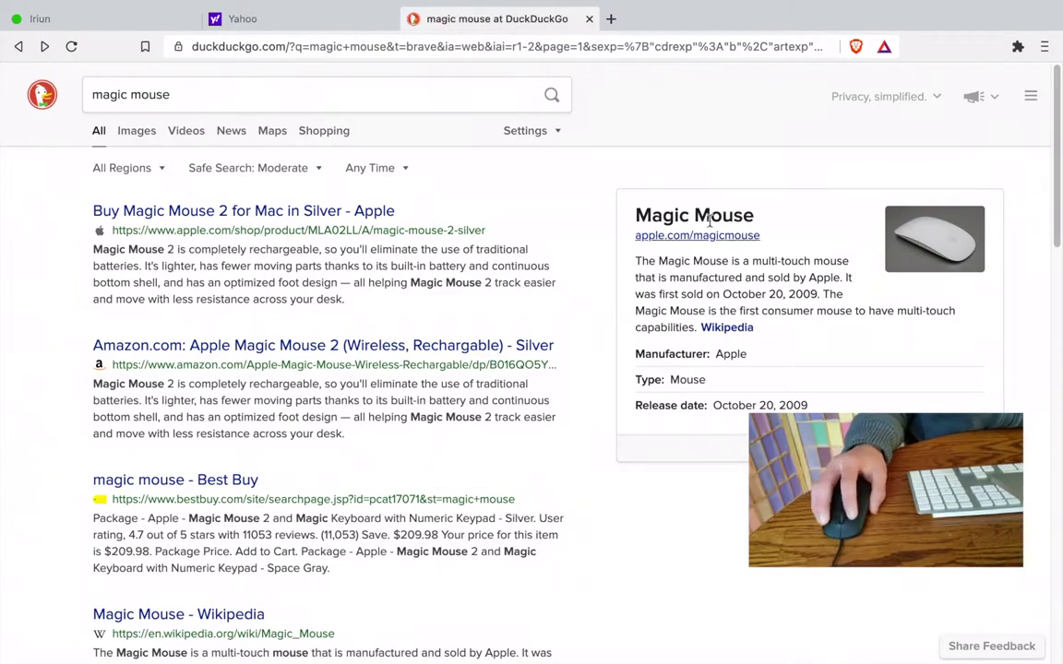
click(302, 212)
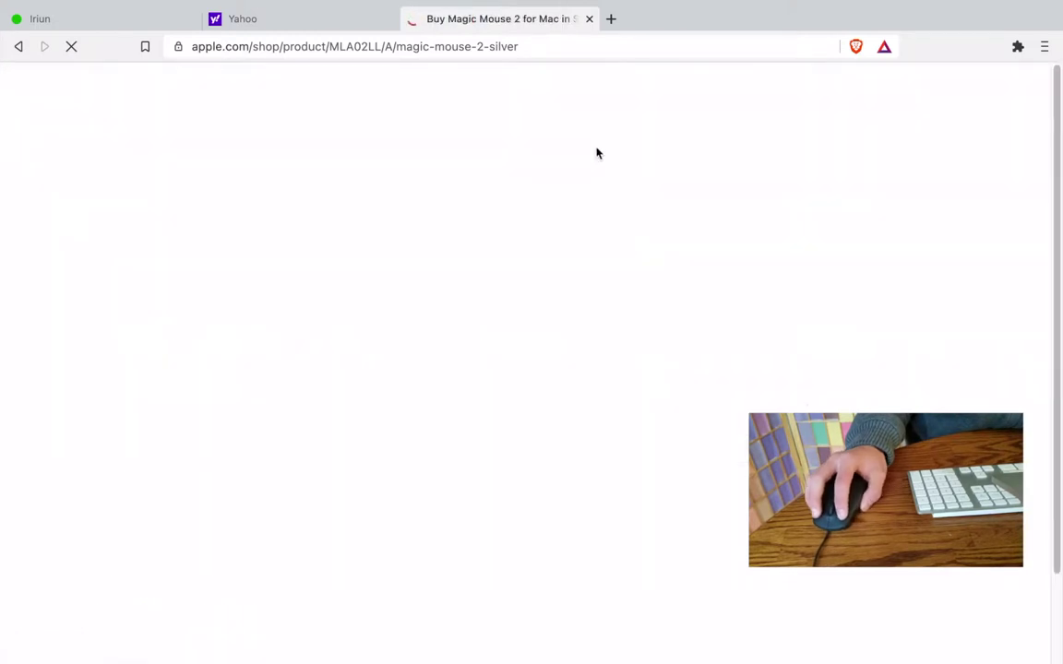
Search for "dell mouse" in another new tab, look at Apple's Magic Mouse page meanwhile, and return to the search results.
click(611, 19)
text(dell do)
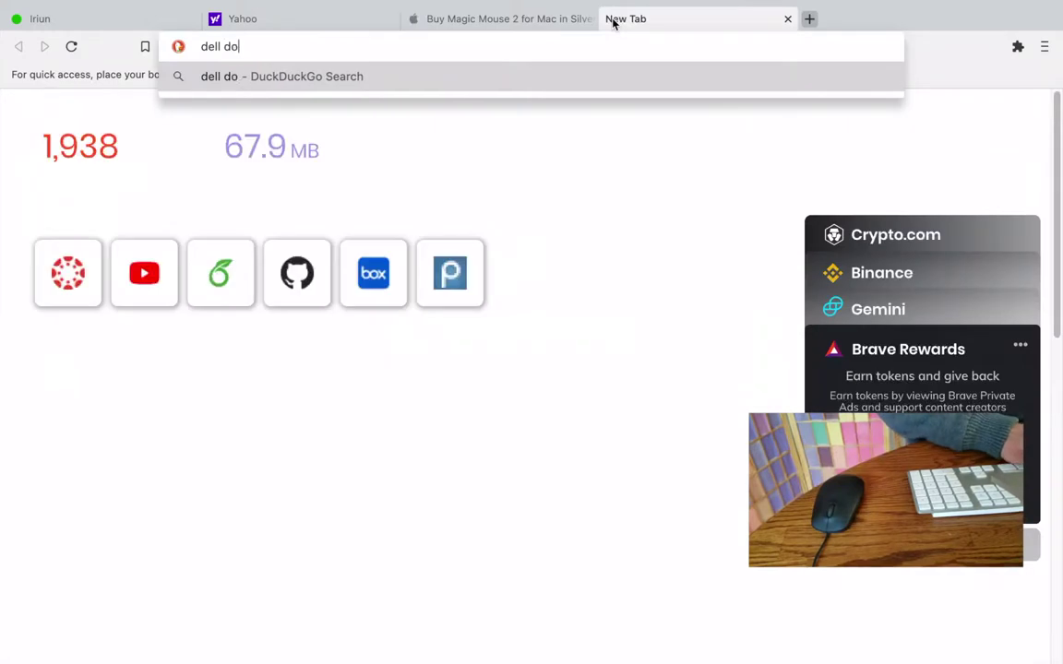
text(u)
key(BackSpace)
key(BackSpace)
key(BackSpace)
text(mouse)
key(Return)
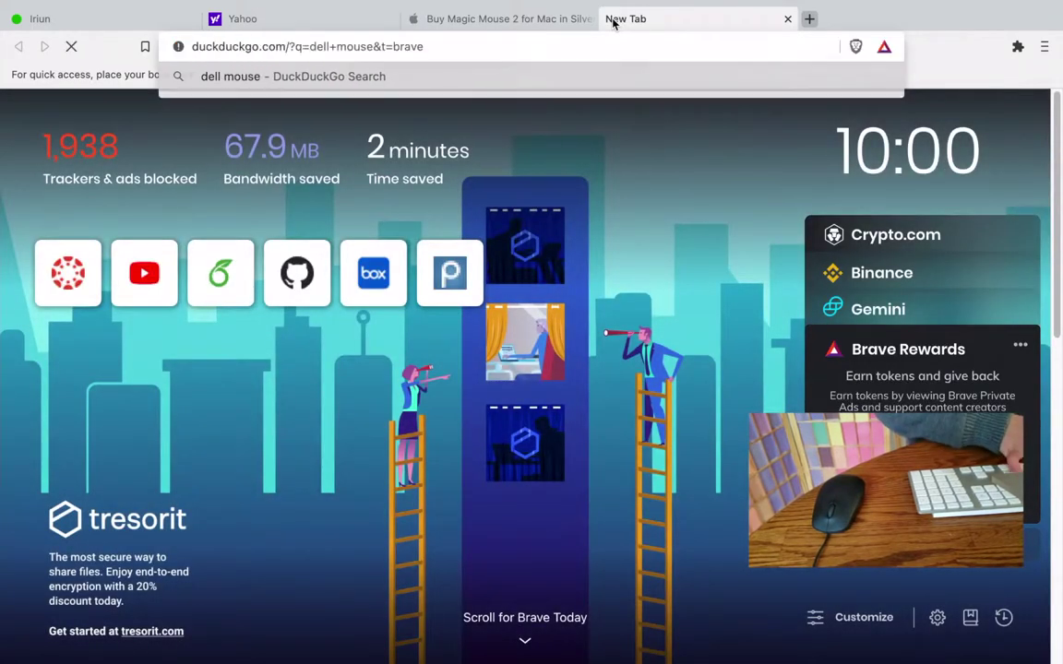
click(495, 18)
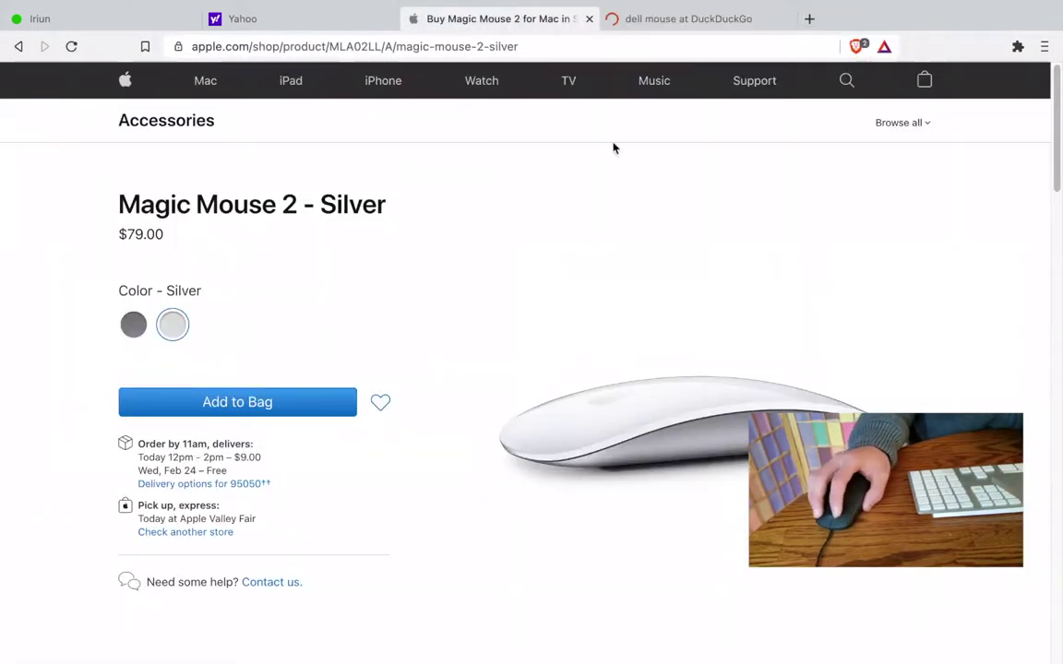
click(688, 19)
click(195, 101)
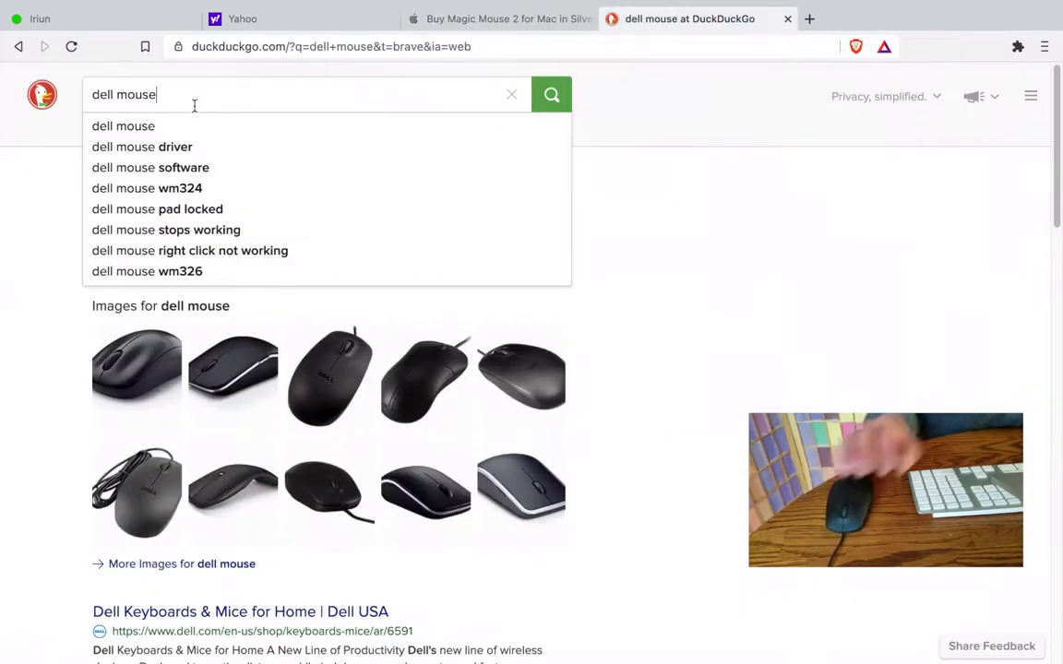
text(chea)
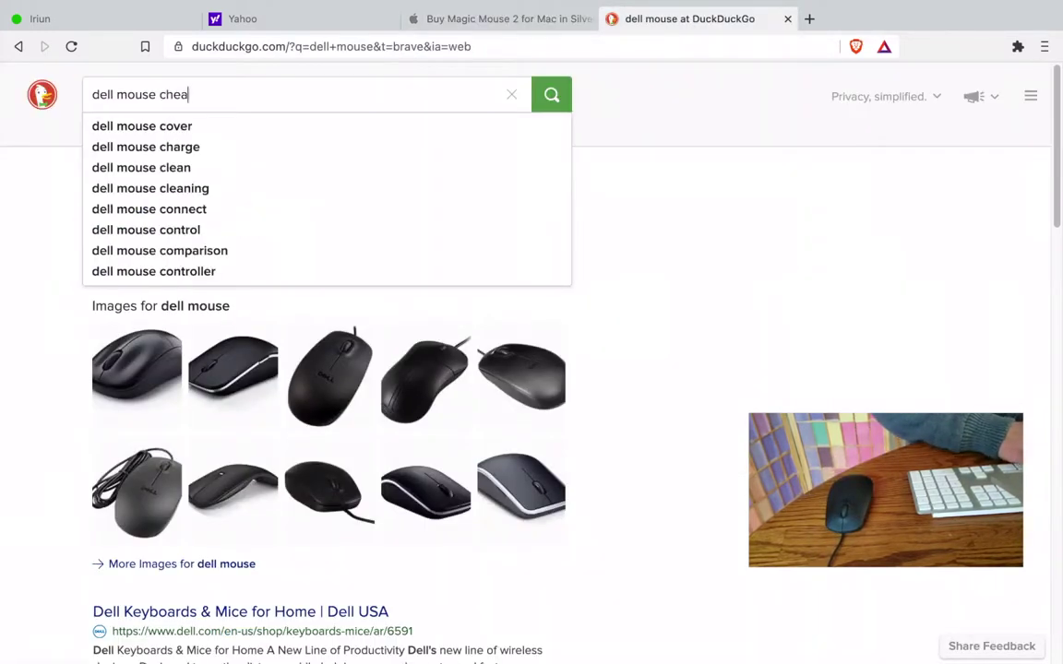
text(p)
key(BackSpace)
key(BackSpace)
key(BackSpace)
key(BackSpace)
key(BackSpace)
key(BackSpace)
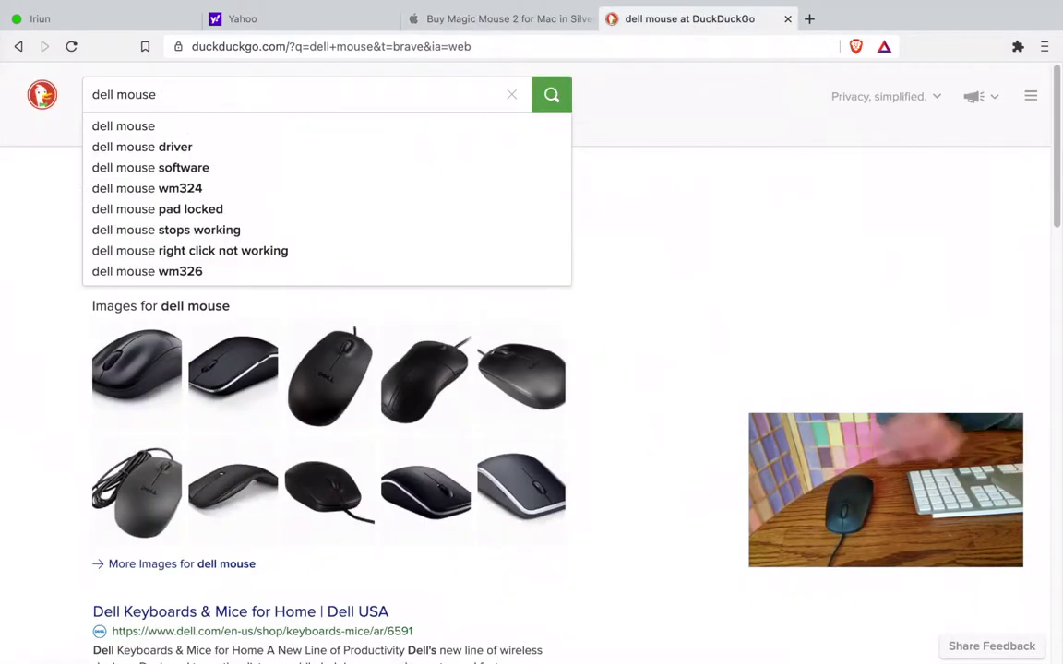
click(740, 261)
Open the Best Buy result for "dell mouse" and look over the listed mice and their prices.
scroll(742, 276, down, 5)
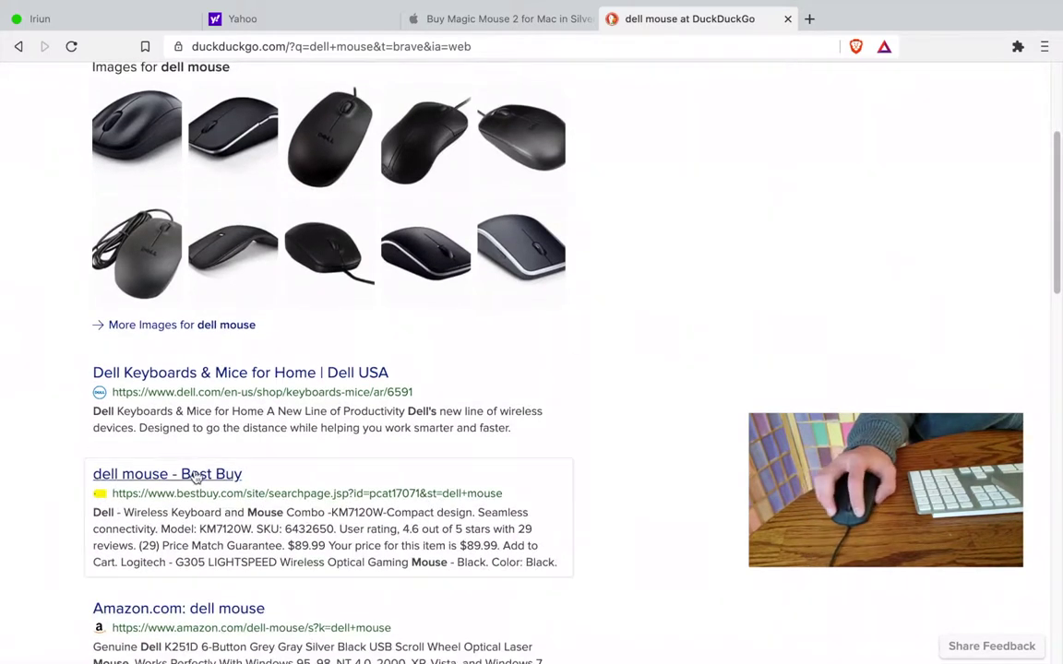
click(195, 475)
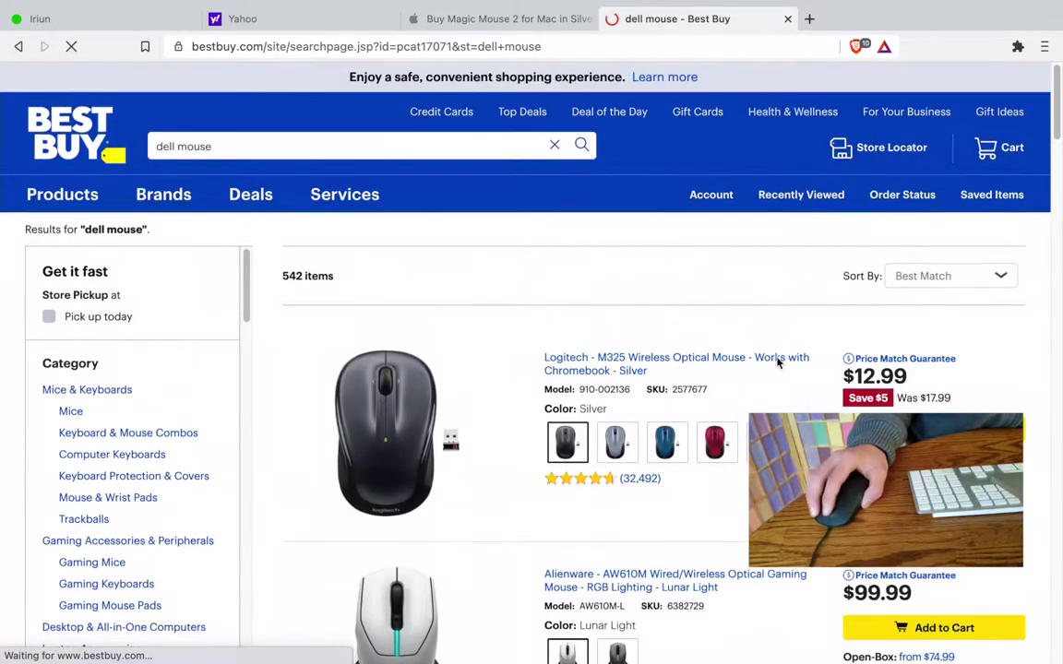
scroll(793, 360, down, 2)
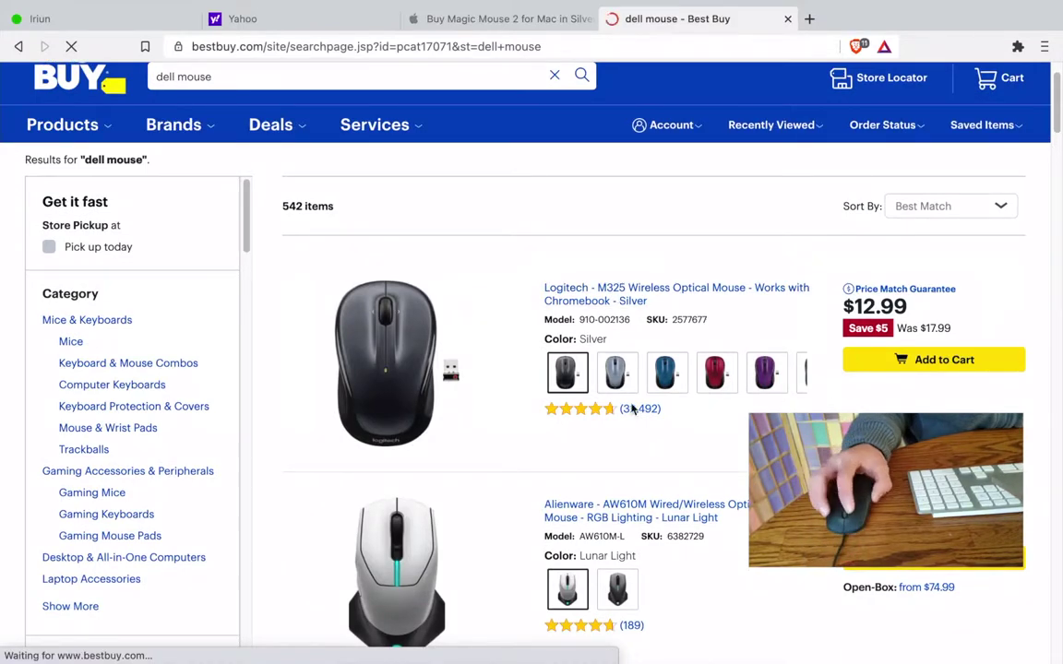
scroll(673, 304, down, 3)
scroll(894, 253, up, 3)
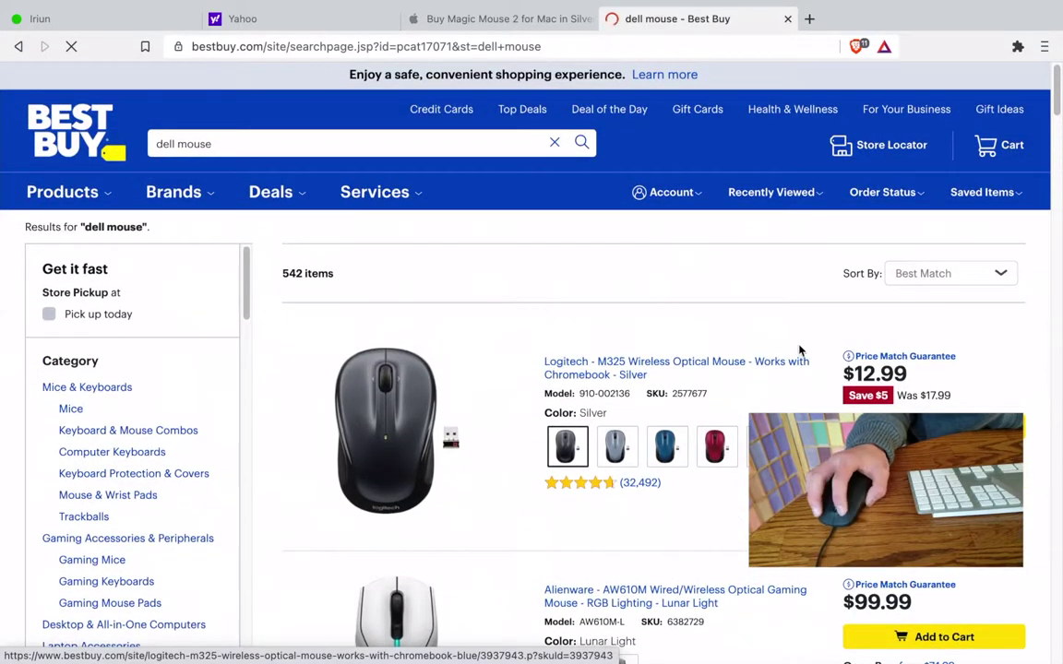
drag(775, 498, 811, 269)
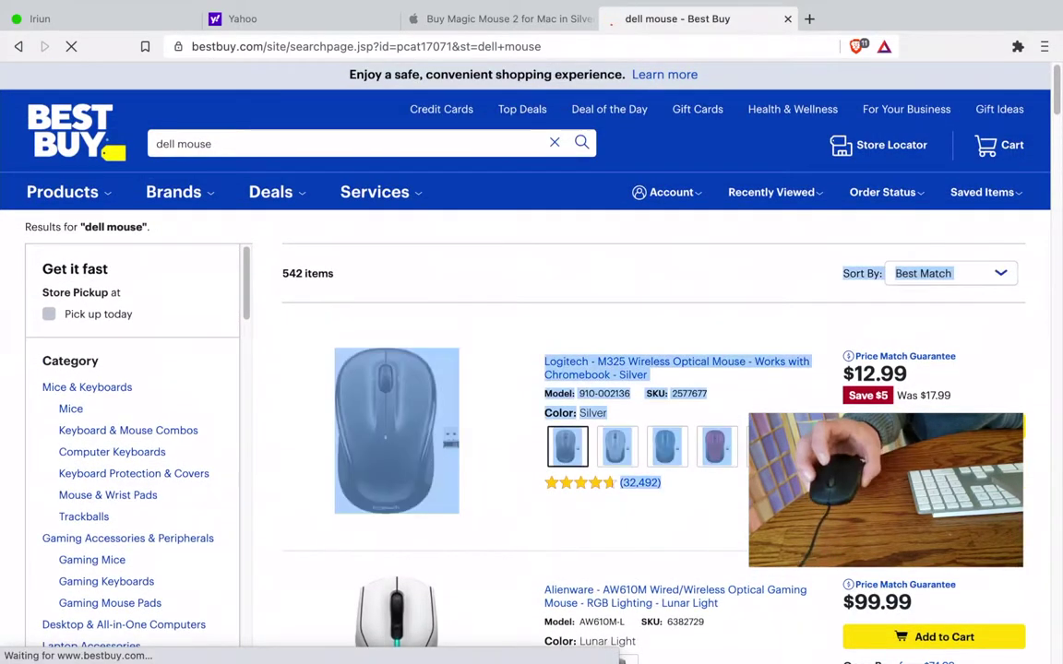
click(591, 293)
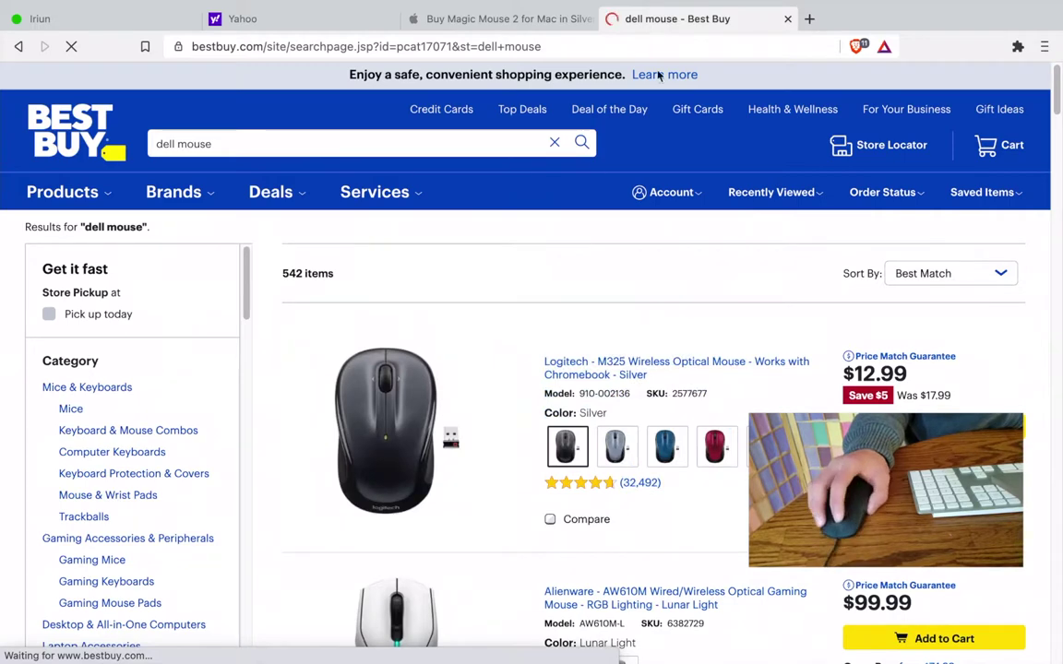
Close the Best Buy and Apple product tabs and return to the Iriun page.
key(super+w)
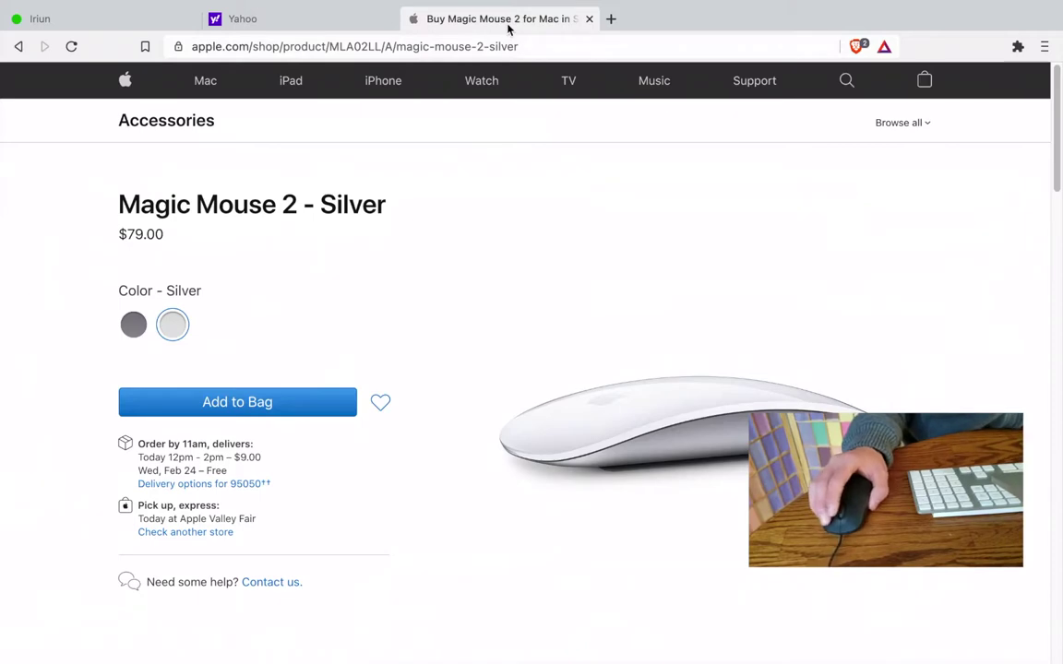
key(super+w)
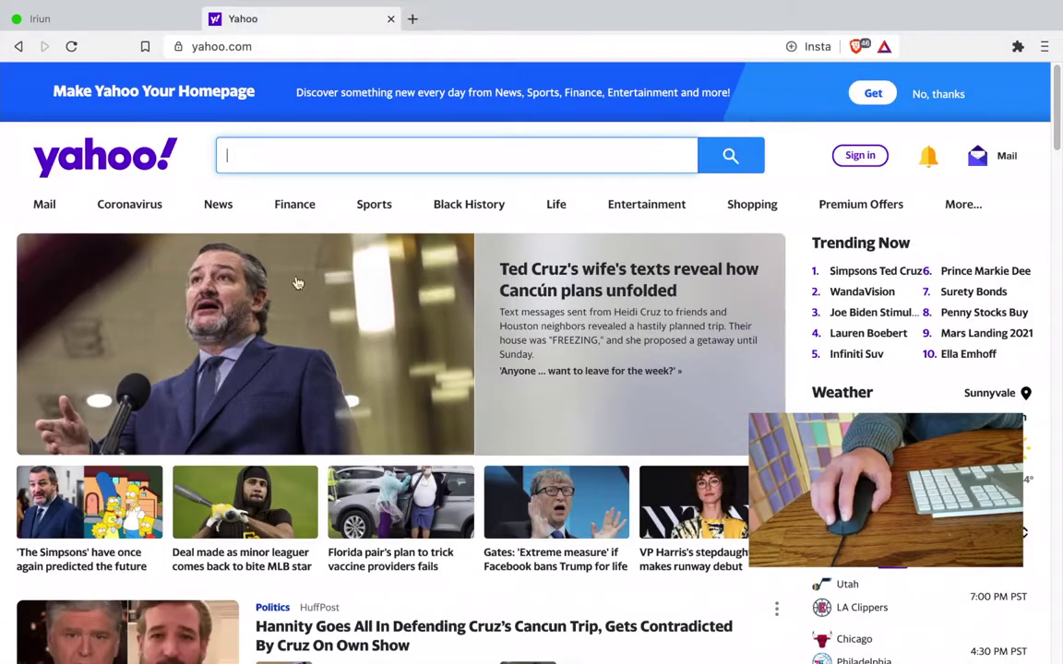
click(148, 28)
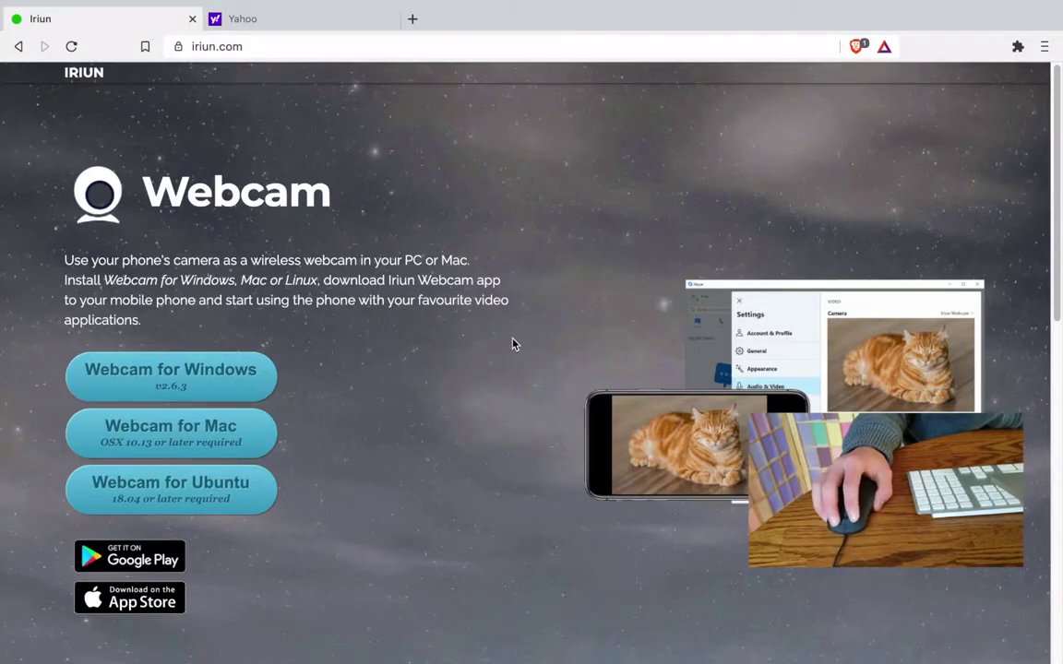
Switch to the desktop, collapse the extra menu bar icons, and find and open the xGestures preference pane with Spotlight.
key(ctrl+Left)
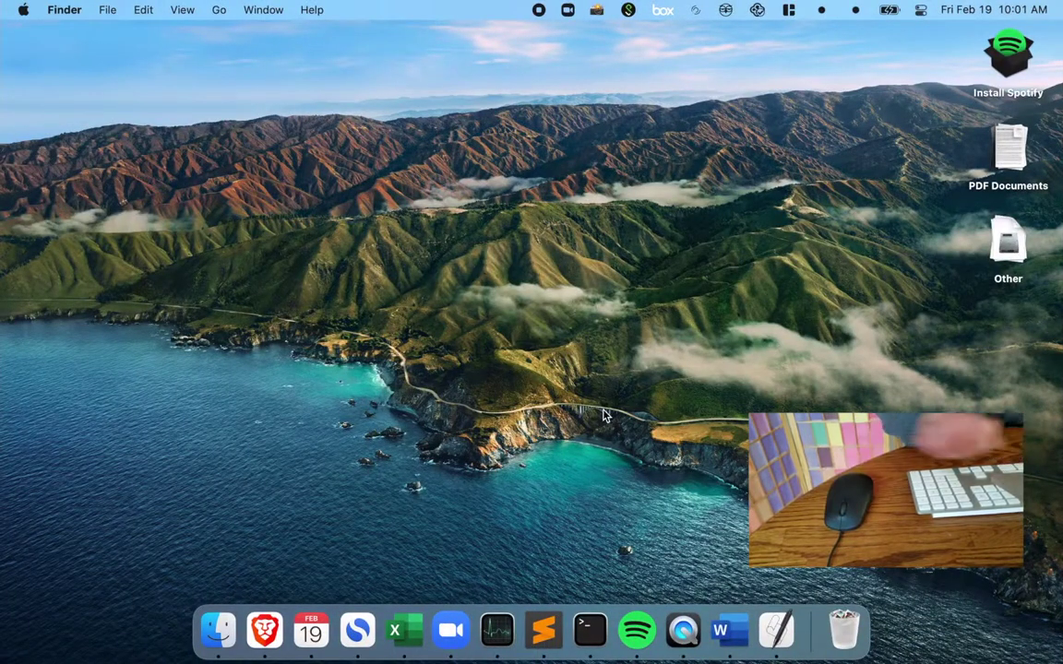
click(857, 11)
key(super+space)
text(xgesa)
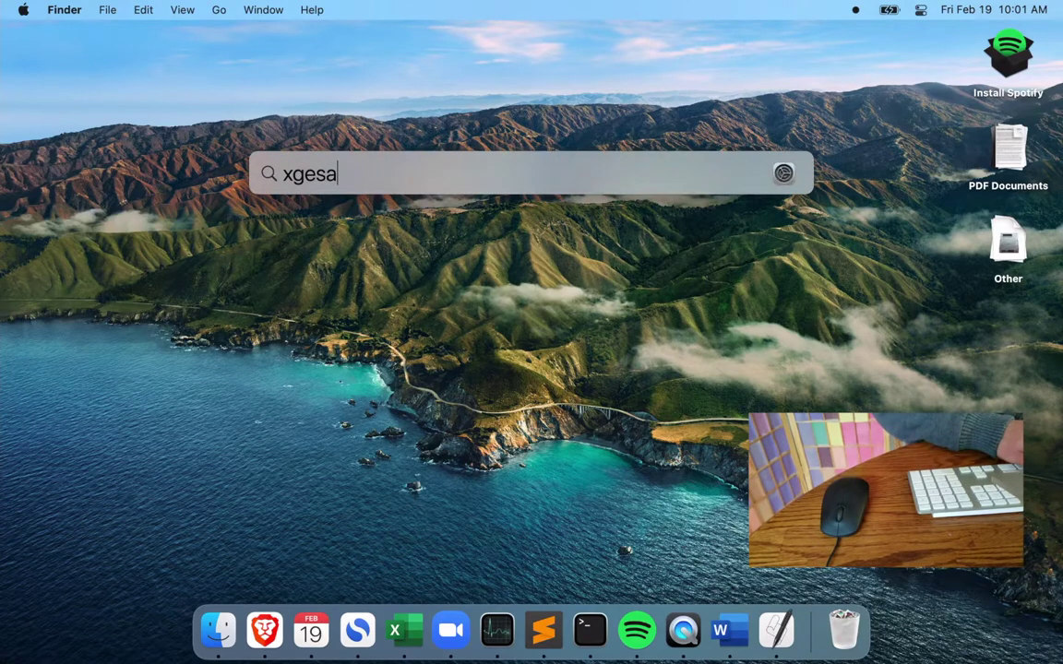
key(BackSpace)
text(tur)
key(Return)
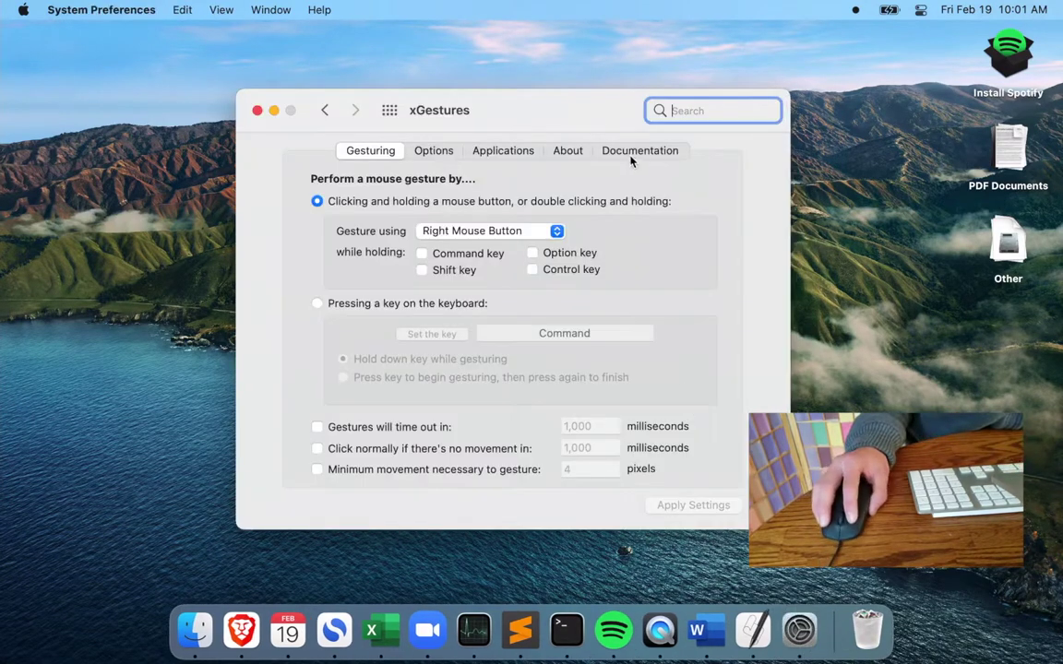
Show the xGestures documentation, shift the window slightly, and highlight the author credit before clearing the selection.
click(631, 159)
drag(566, 120, 594, 117)
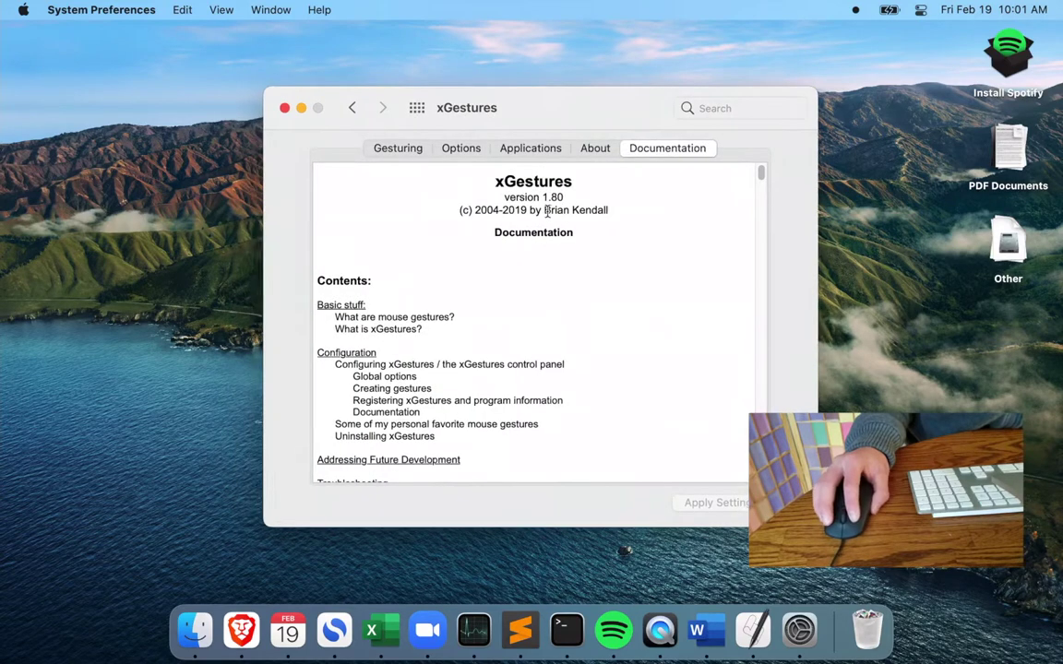
drag(546, 210, 607, 216)
click(640, 208)
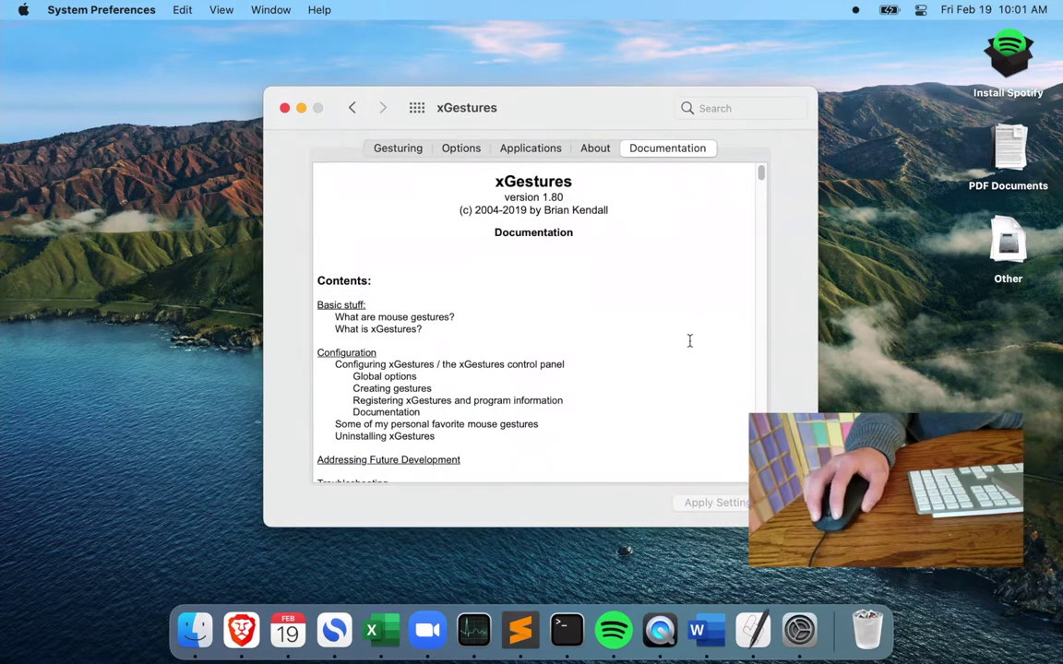
Switch to the Brave browser and open the Download xGestures page in a new tab by looking up "xgestures".
key(ctrl+Right)
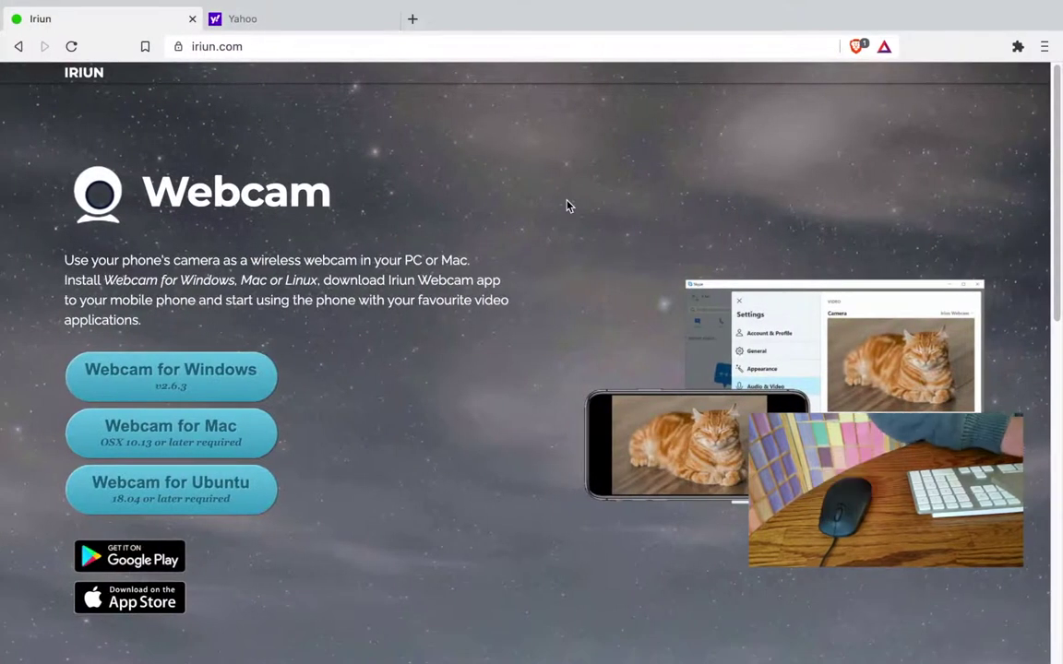
key(super+t)
text(xgesa)
key(BackSpace)
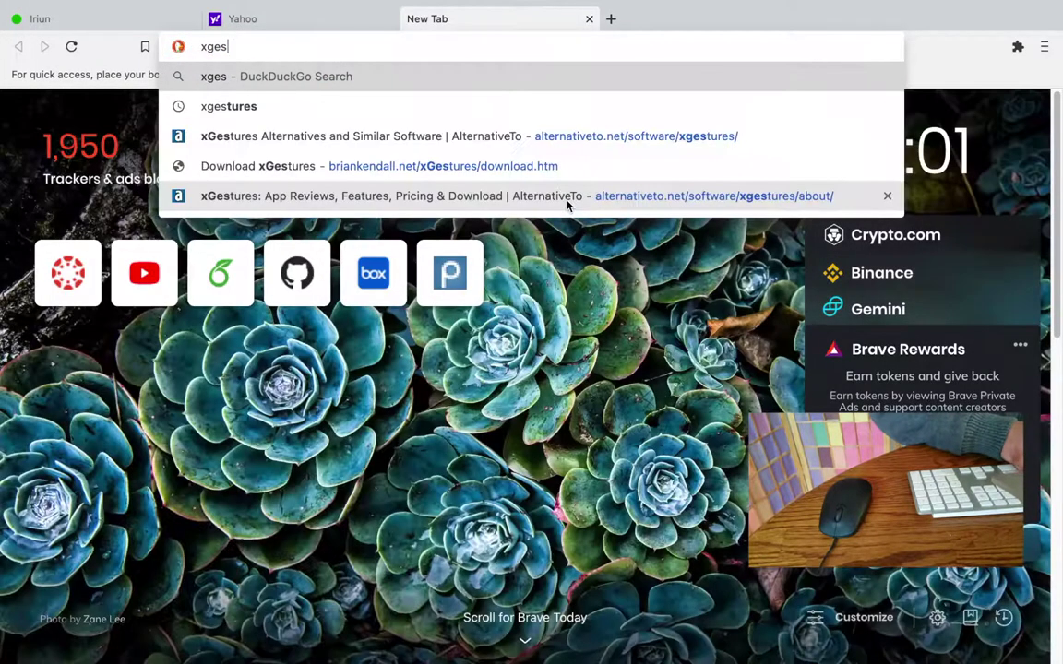
text(tures)
key(Down)
key(Down)
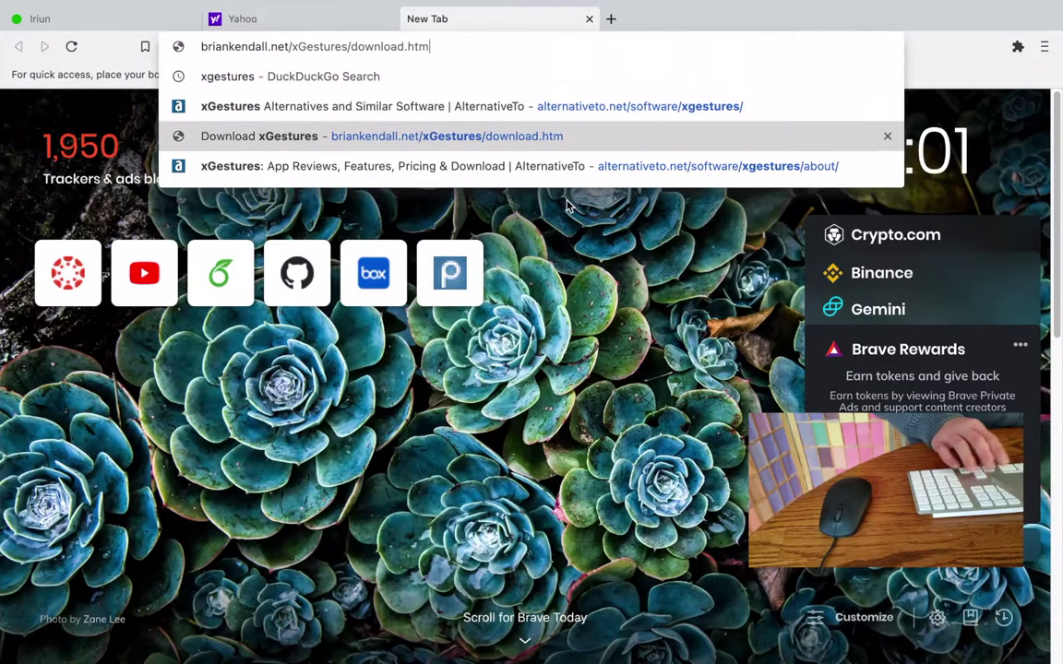
key(Return)
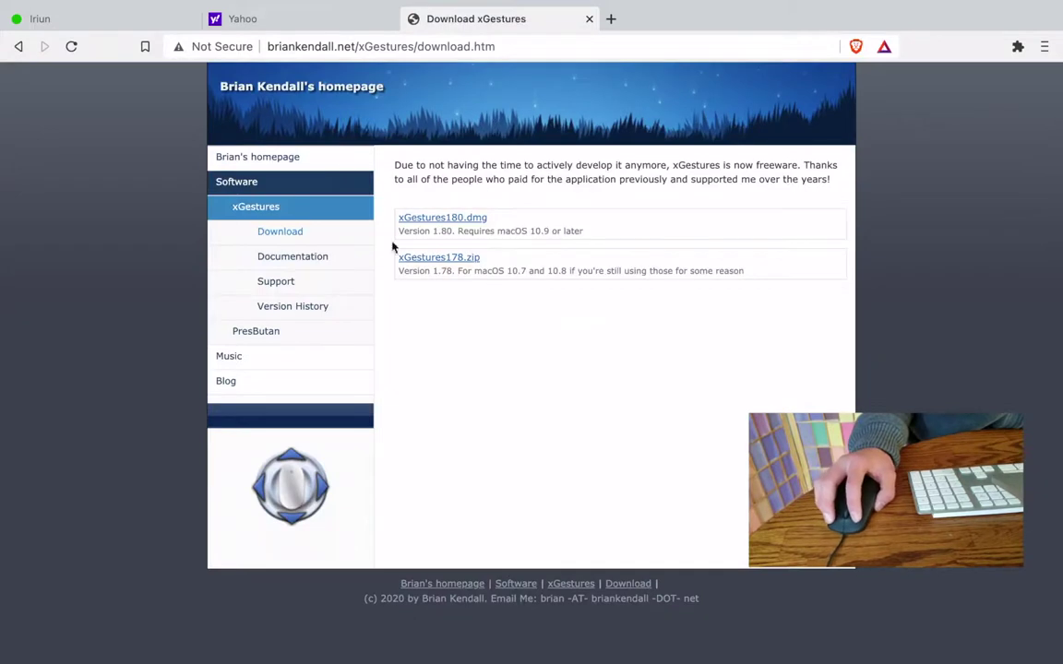
Highlight the notice about xGestures being freeware on the download page, then clear the selection.
drag(408, 166, 639, 176)
drag(799, 177, 503, 161)
click(683, 166)
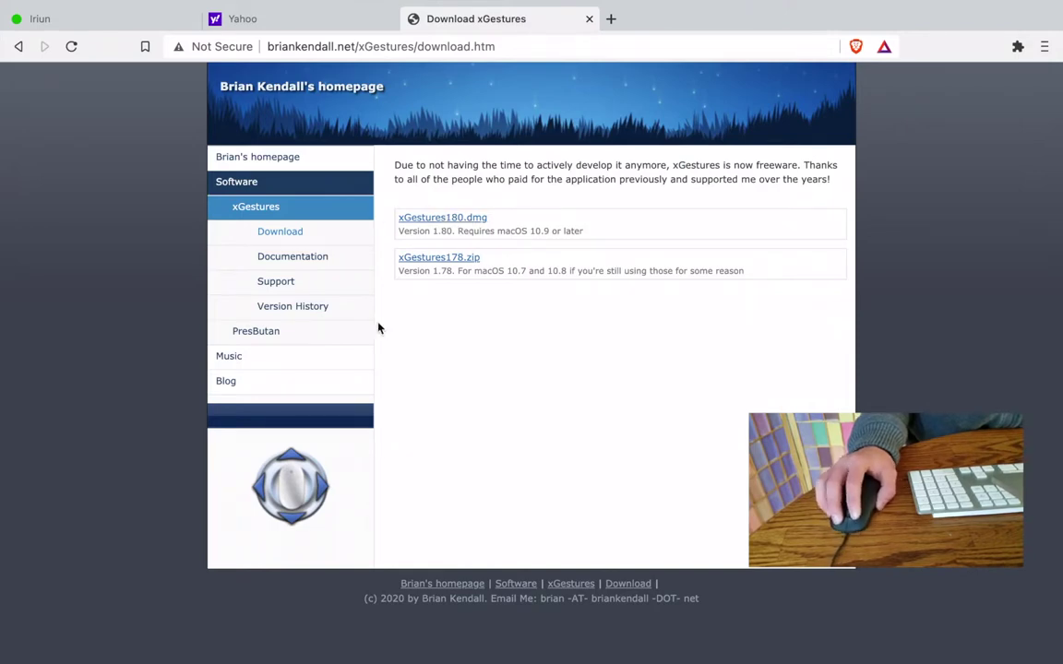
Return to the System Preferences desktop, reposition the xGestures window, and minimize it.
key(ctrl+Left)
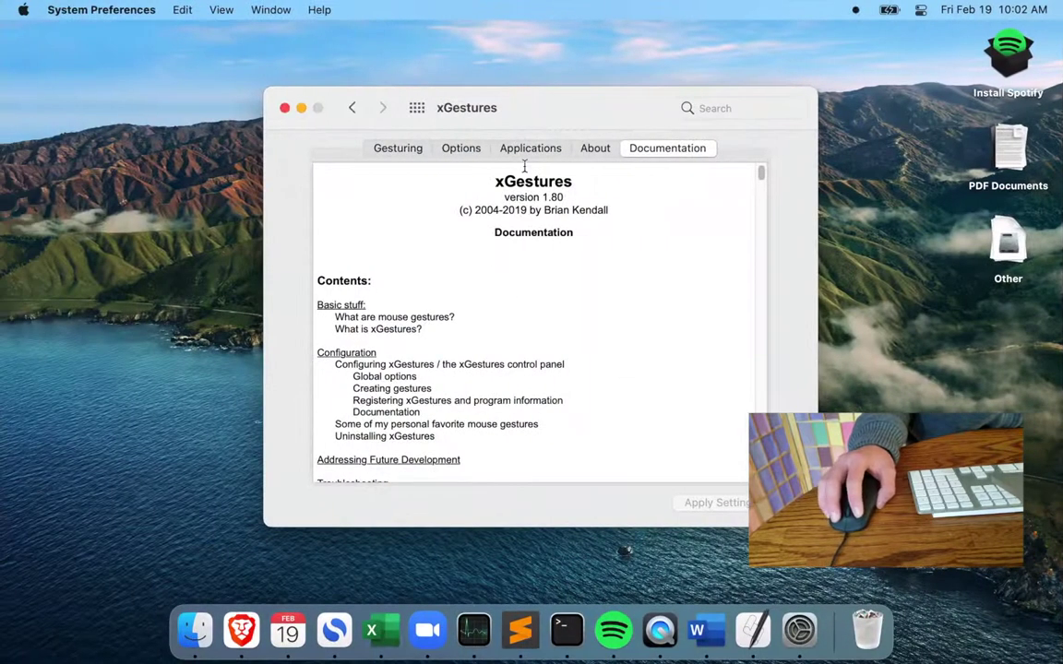
drag(576, 114, 548, 115)
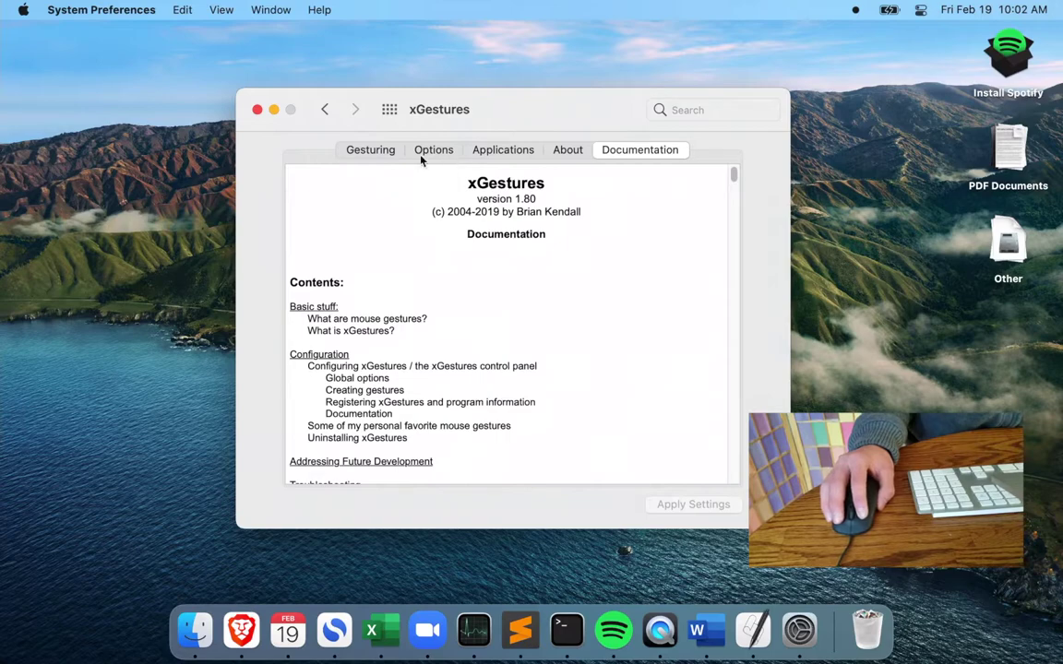
click(274, 109)
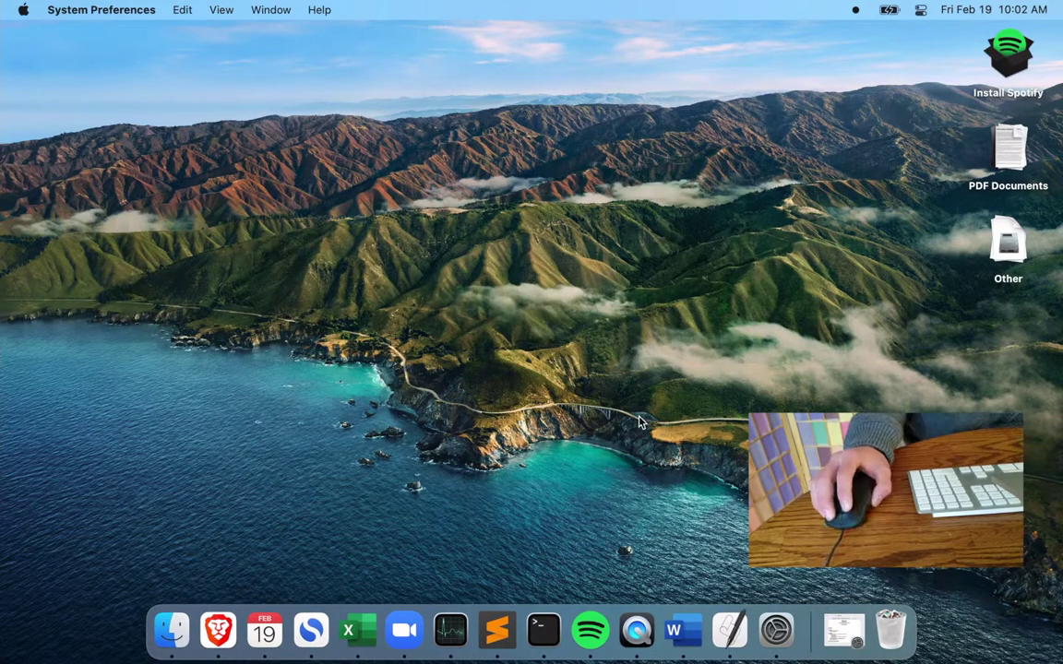
Show the Mission Control overview of open spaces, dismiss it, and bring it up again.
key(ctrl+Up)
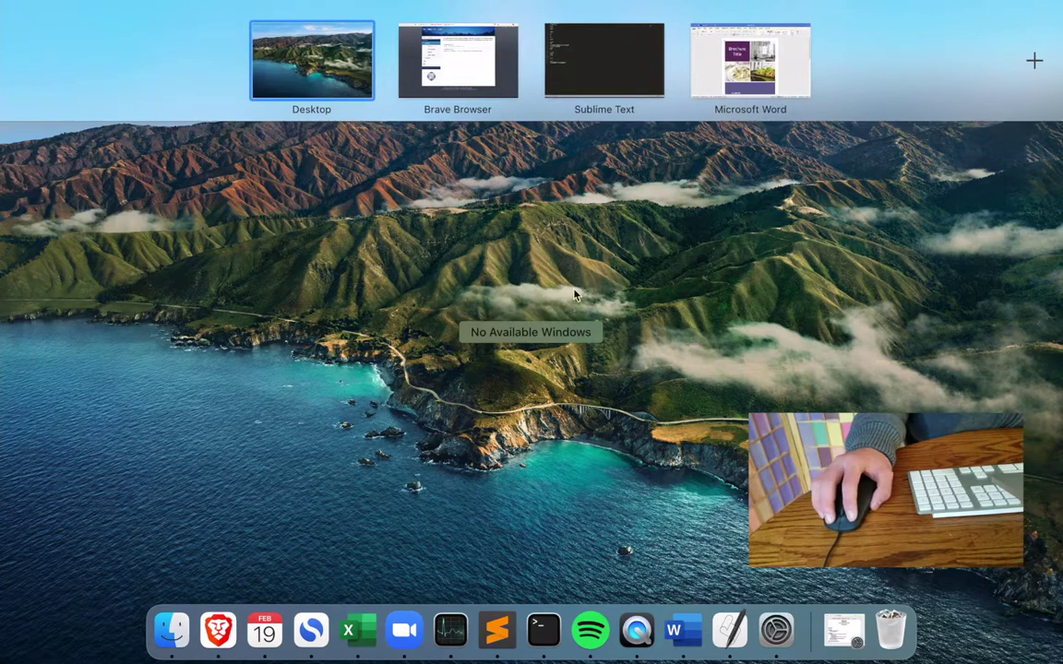
click(598, 217)
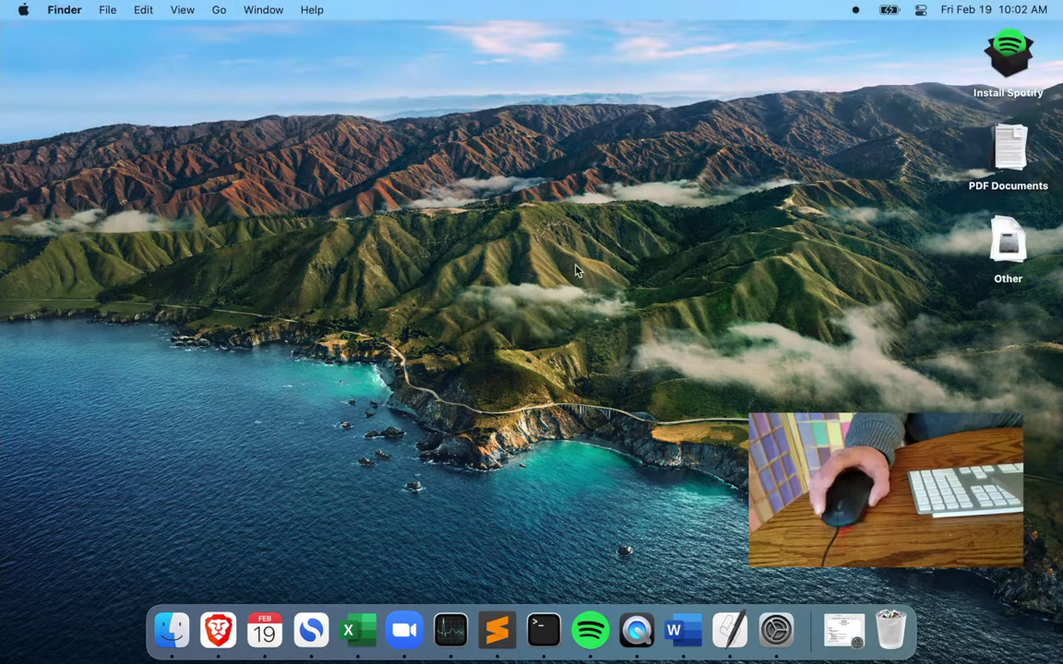
middle_click(568, 297)
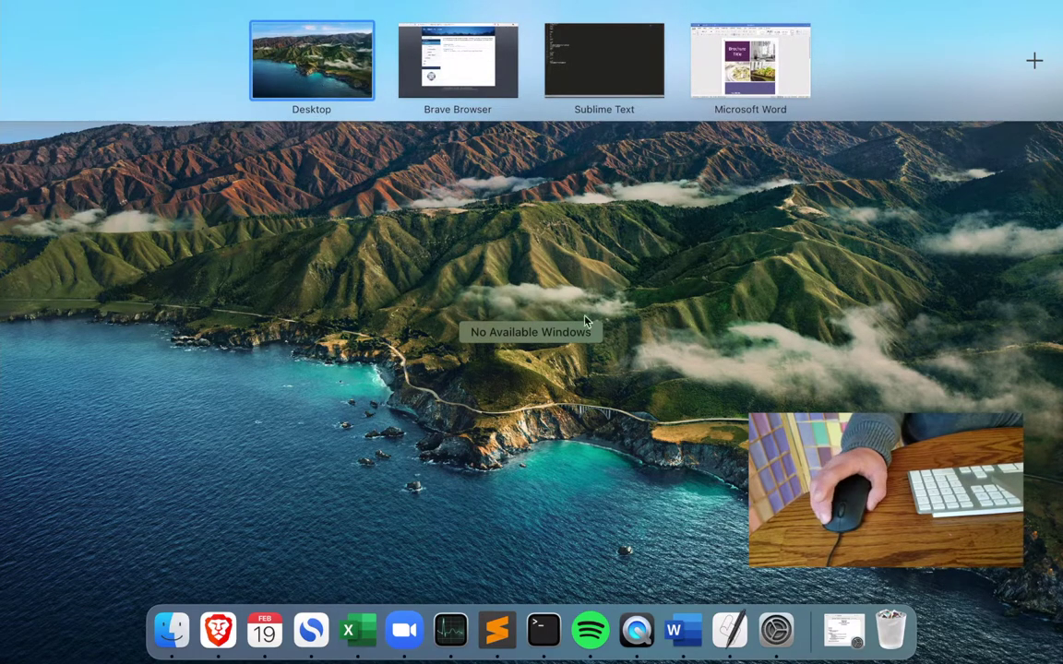
Move through the spaces in Mission Control as far as Microsoft Word and back to the Desktop space.
key(ctrl+Right)
key(ctrl+Right)
scroll(687, 298, right, 1)
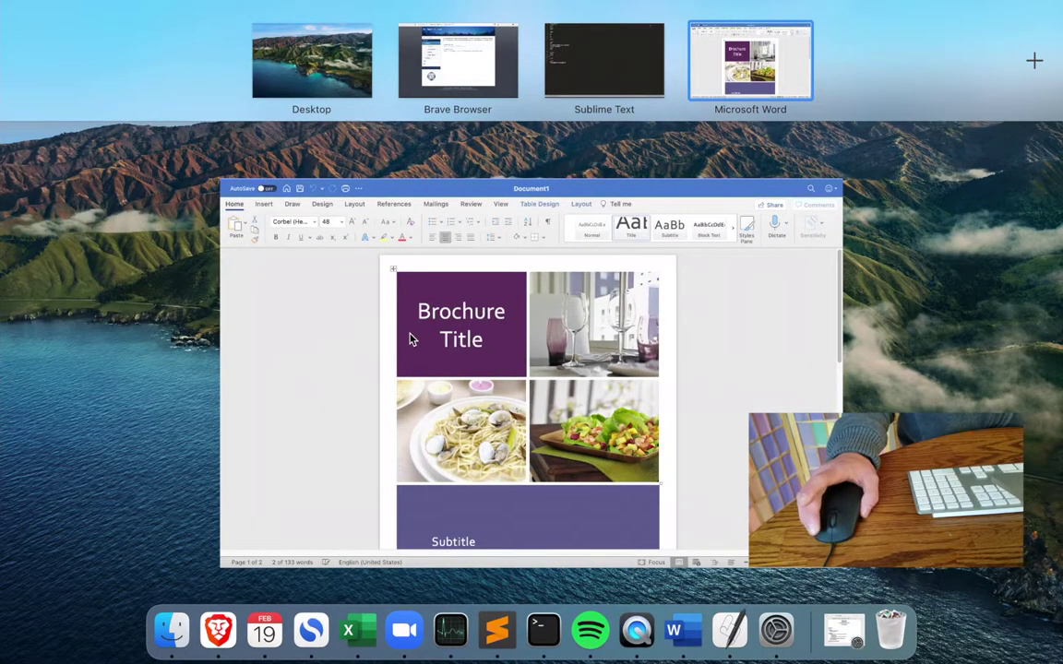
scroll(639, 339, left, 1)
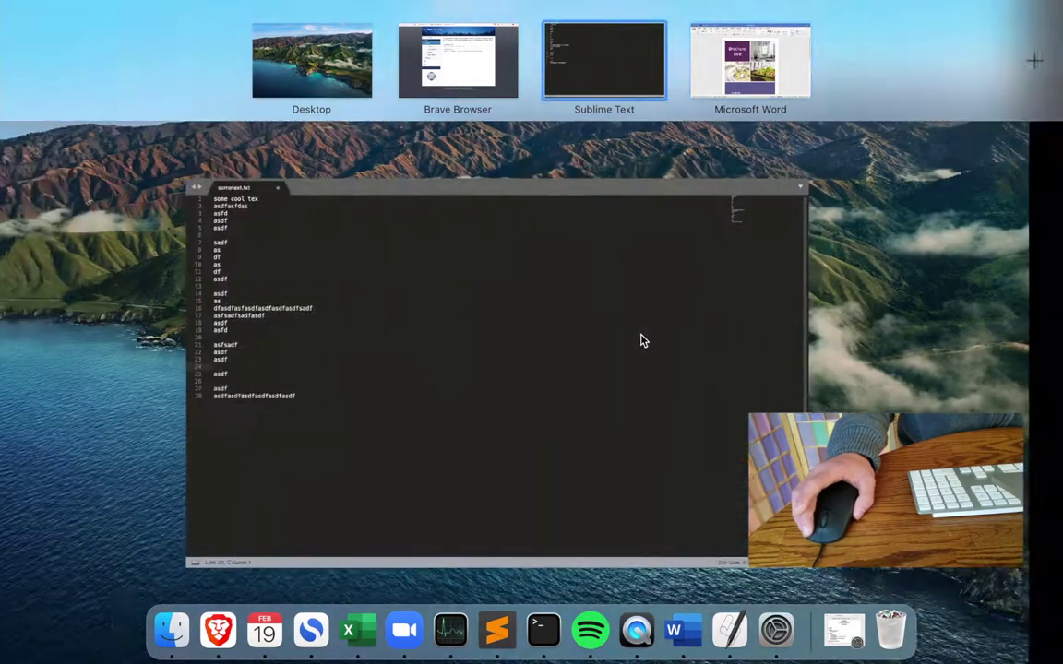
scroll(605, 332, left, 1)
scroll(474, 332, left, 1)
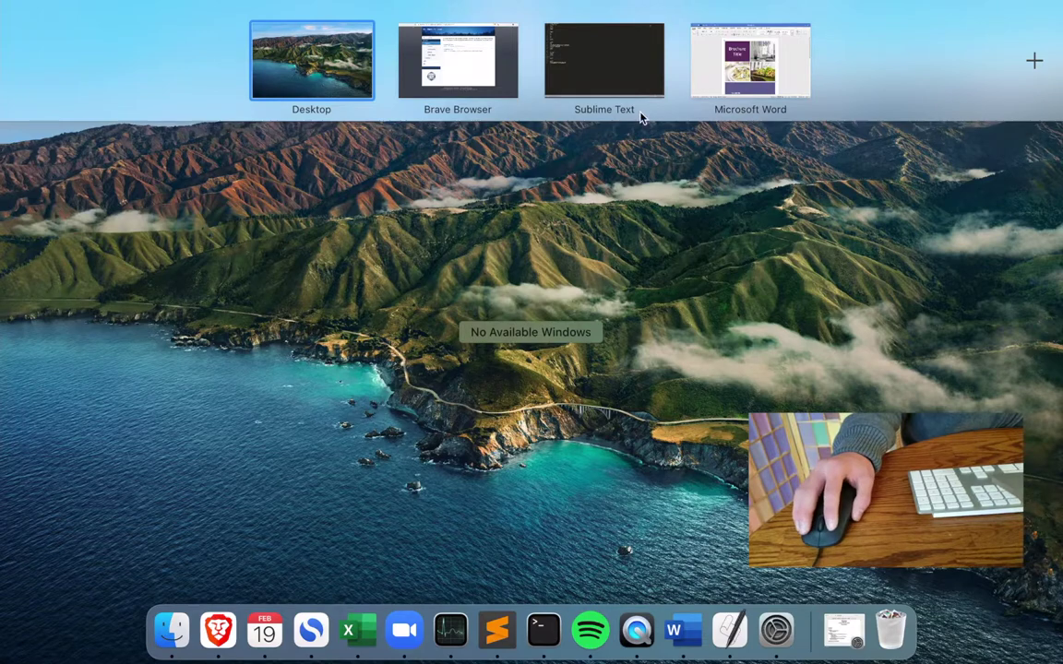
Switch to the full-screen Microsoft Word space and repeatedly show and dismiss the Mission Control overview, ending in the brochure document.
click(736, 96)
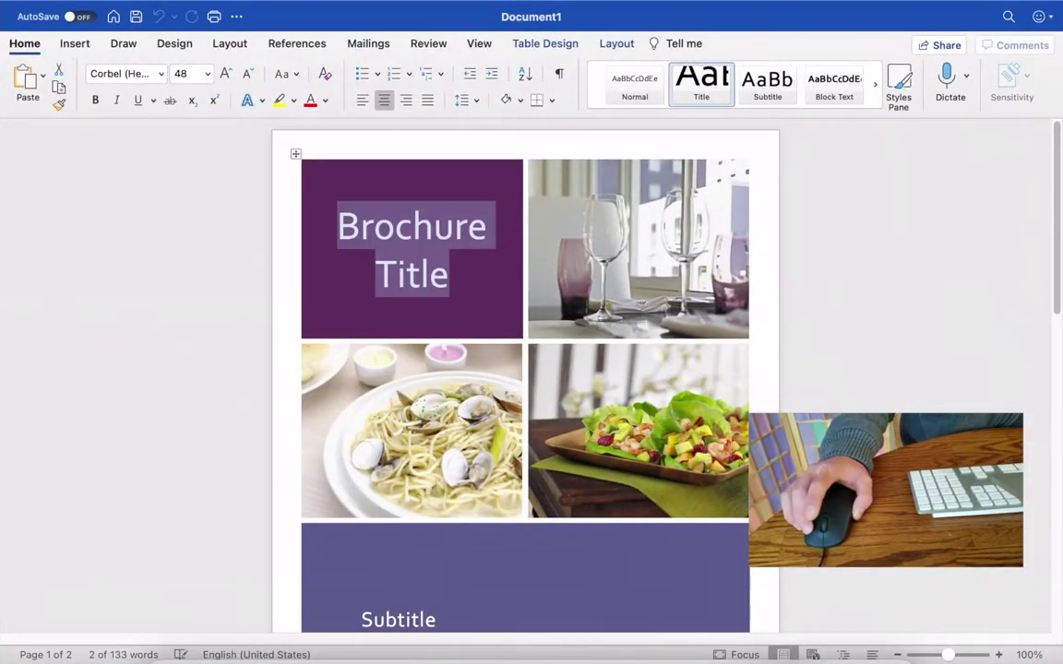
key(ctrl+Up)
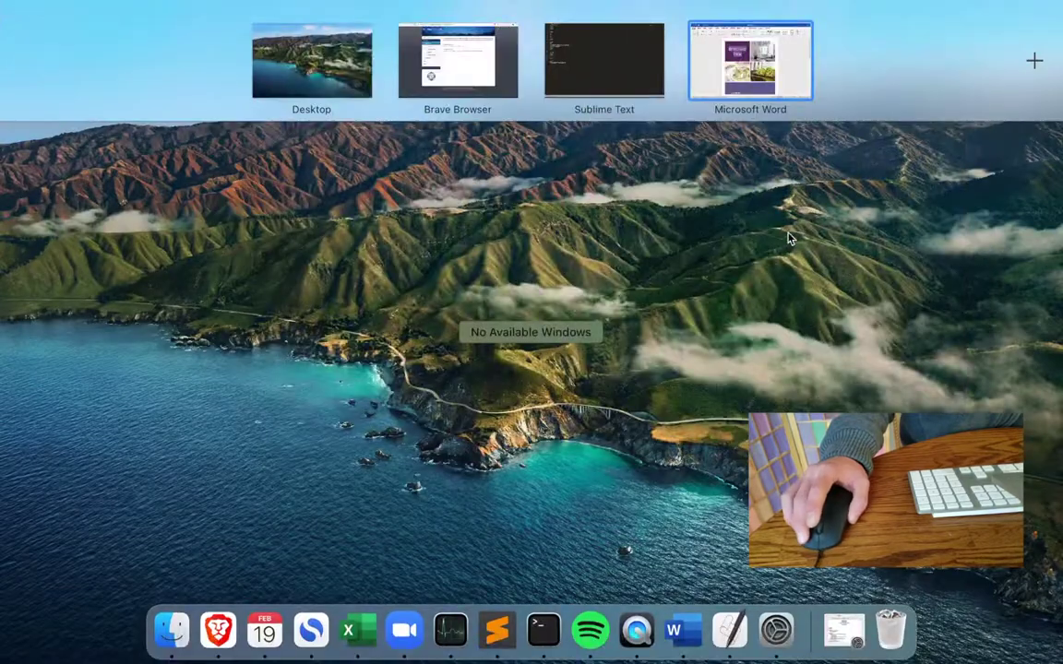
key(ctrl+Up)
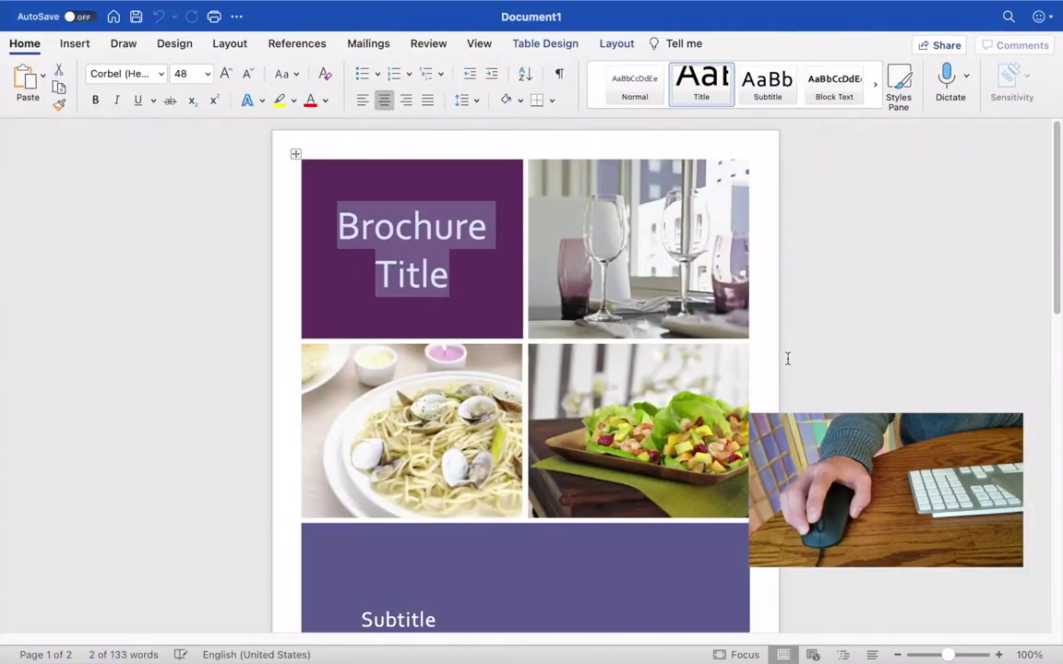
key(ctrl+Up)
click(777, 282)
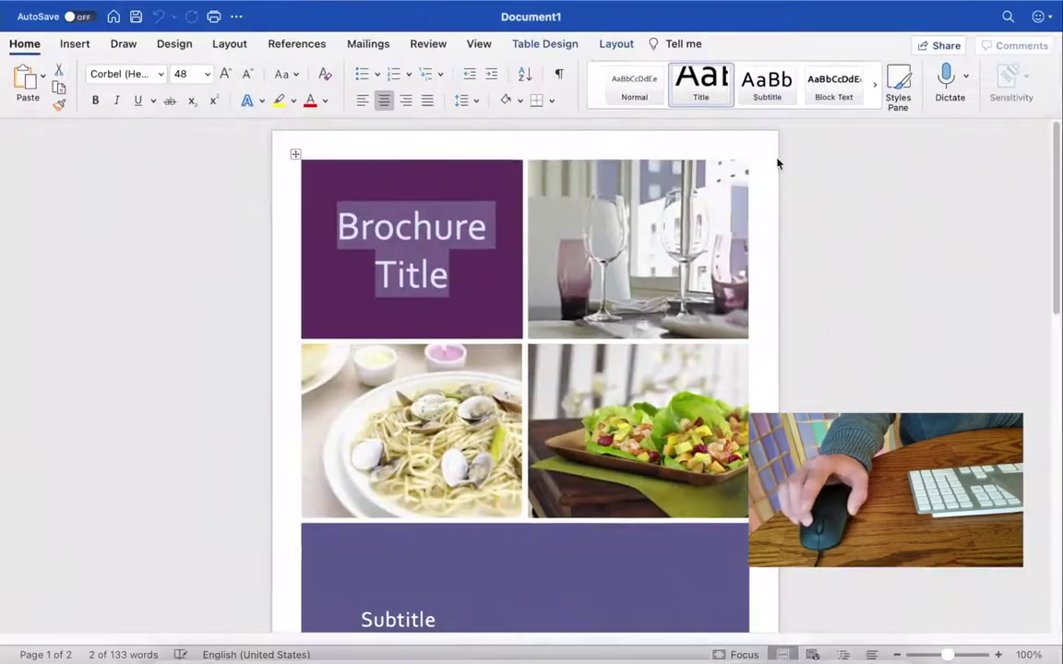
key(ctrl+Up)
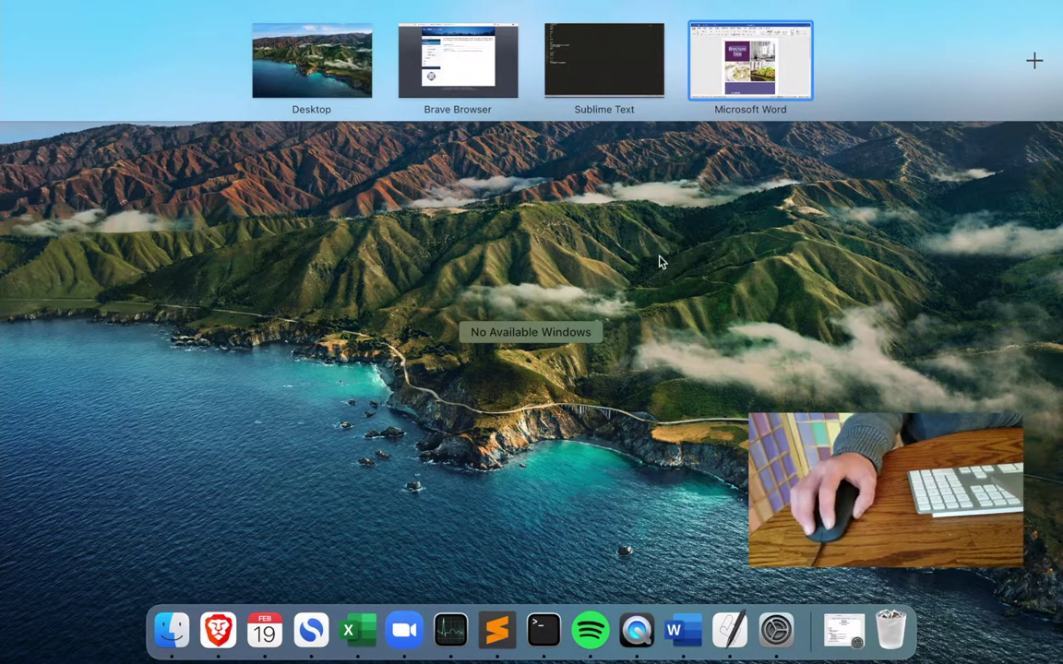
click(728, 61)
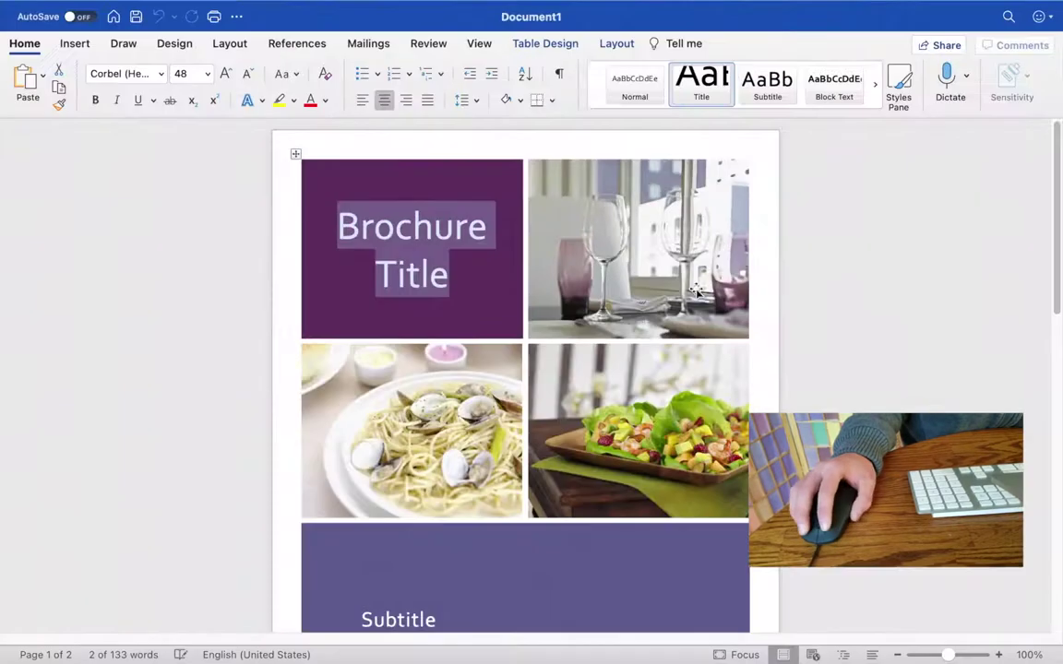
Take the Microsoft Word, Brave and Sublime Text windows out of full screen so they share one desktop.
click(853, 394)
key(ctrl+super+f)
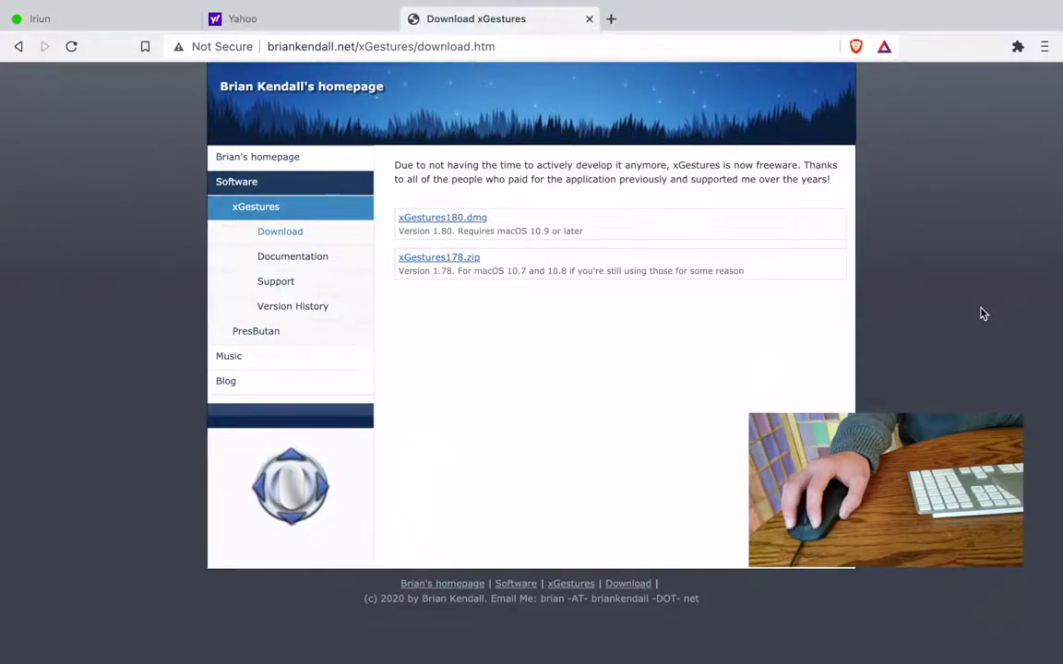
key(ctrl+super+f)
key(ctrl+Right)
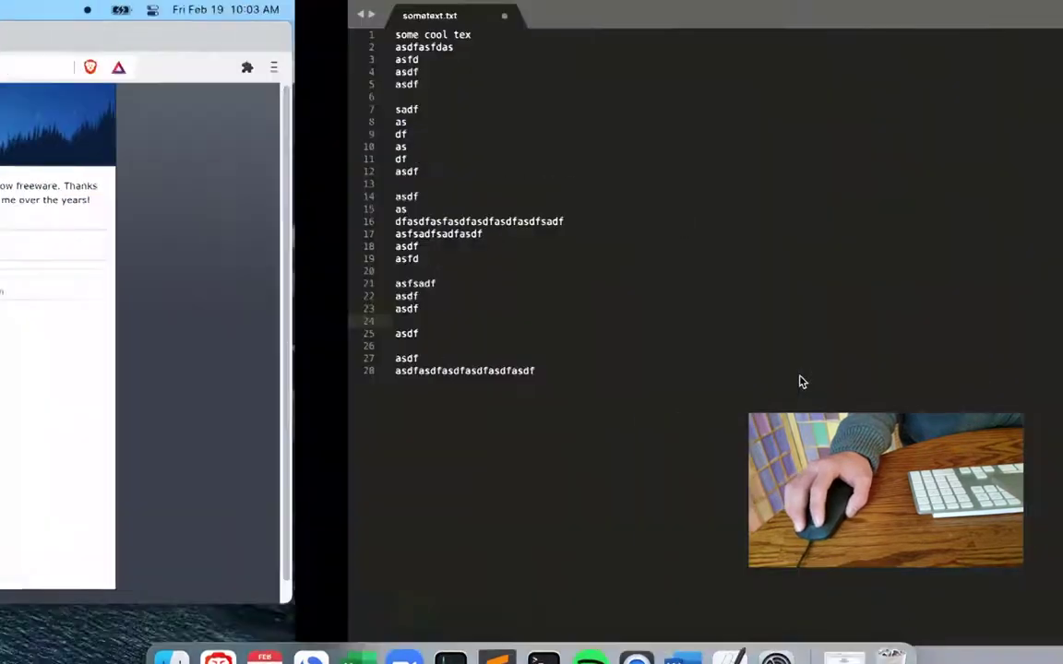
key(ctrl+super+f)
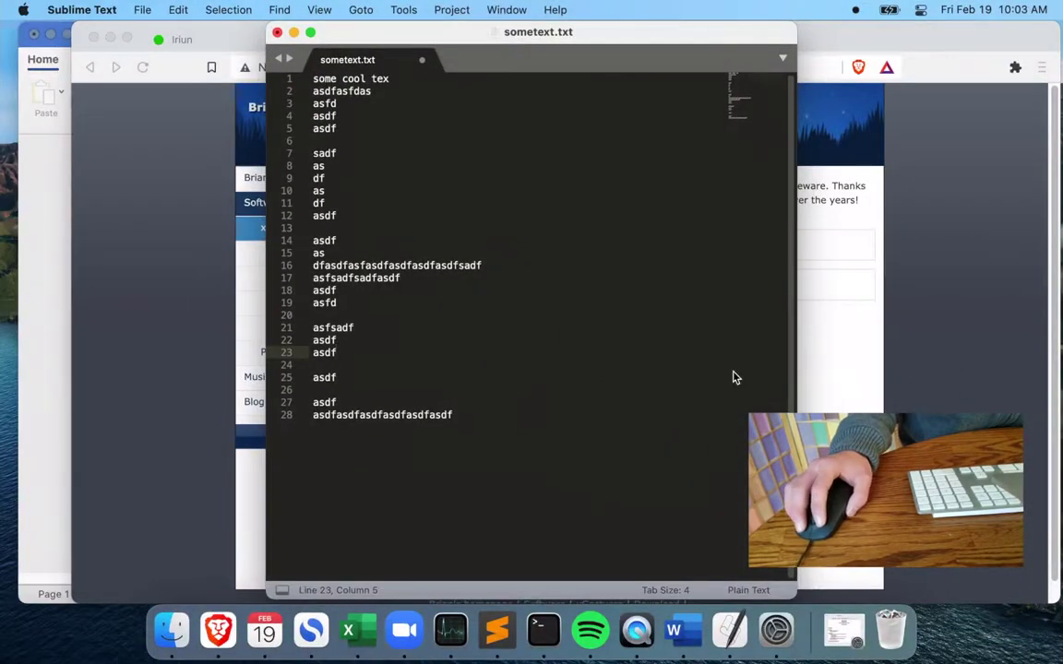
Bring the Brave window to the front from the Mission Control overview and narrow it to uncover the desktop icons.
key(ctrl+Up)
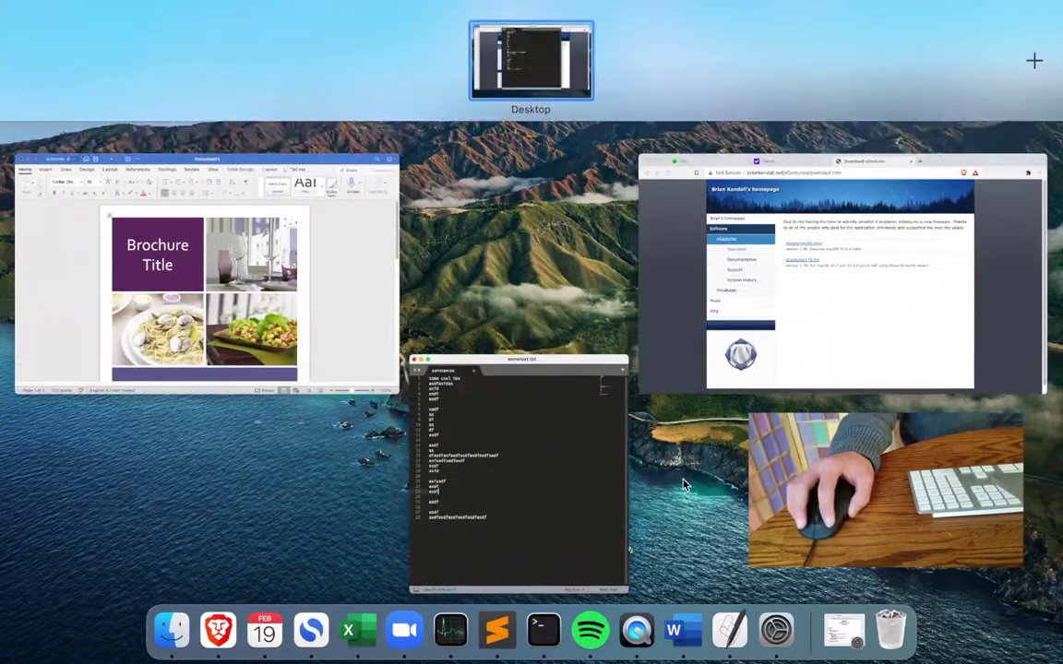
click(683, 484)
click(959, 276)
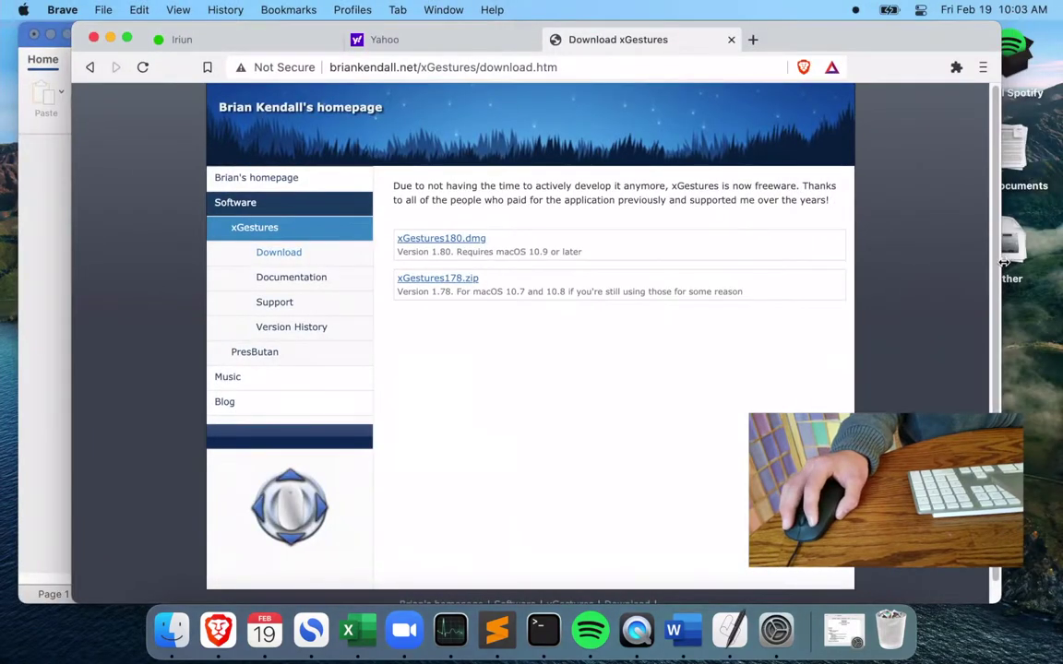
drag(1003, 263, 948, 231)
Turn off stacks on the desktop so the files are shown individually, and return to the Brave window.
right_click(1017, 388)
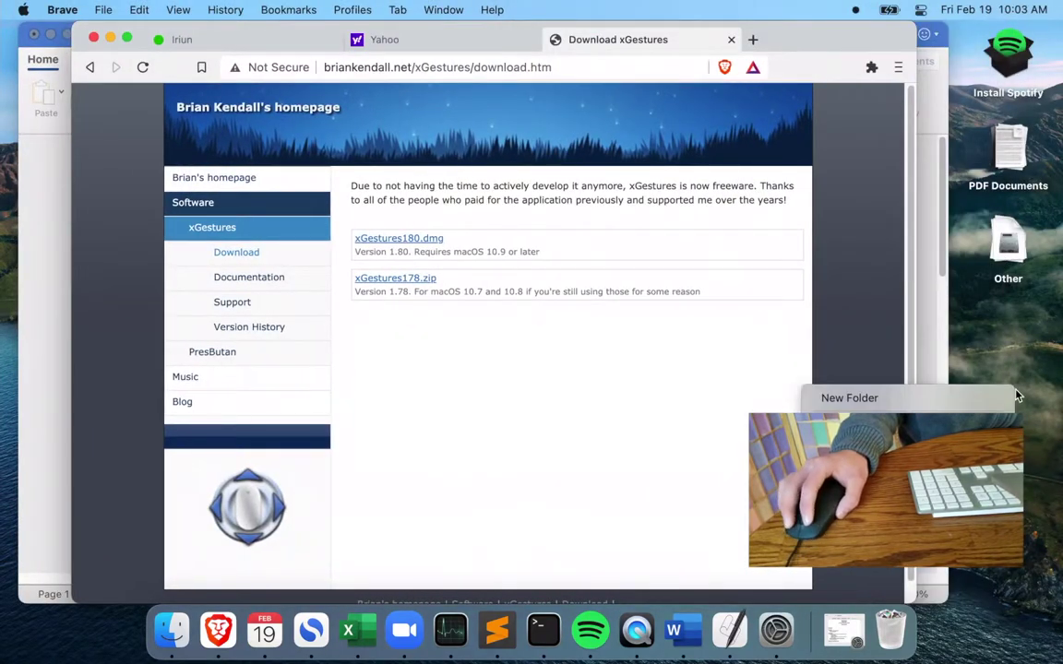
click(1001, 447)
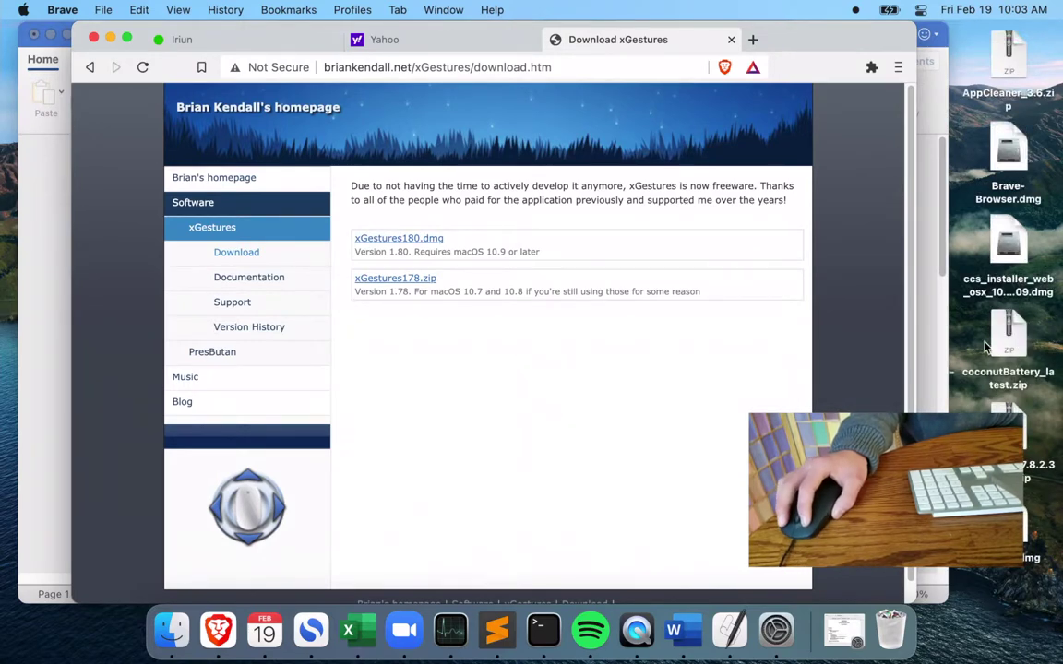
click(1017, 68)
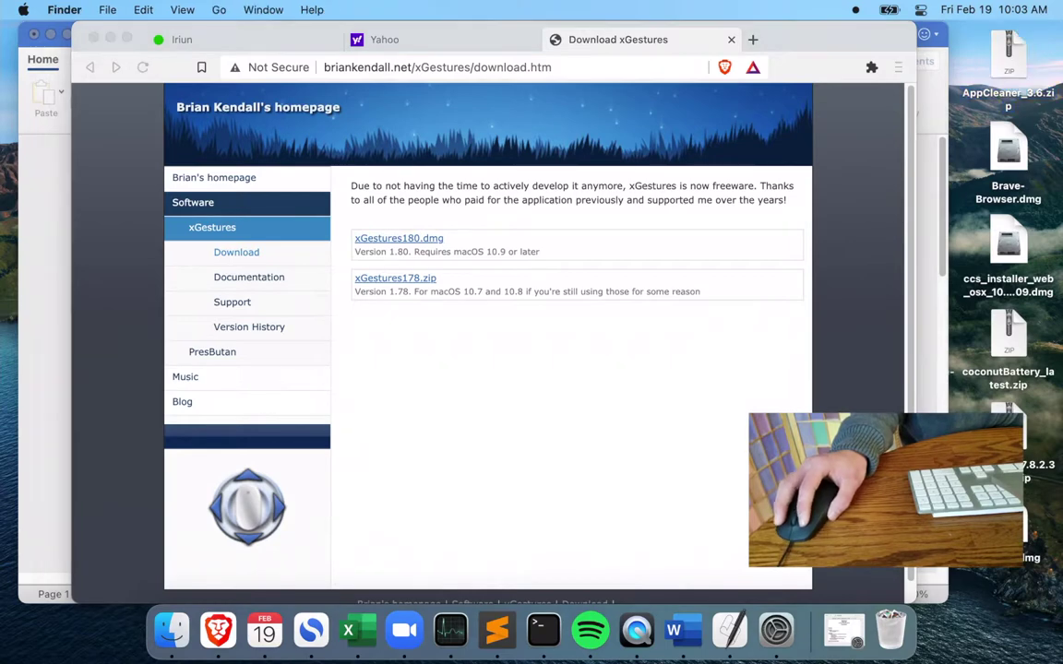
click(128, 208)
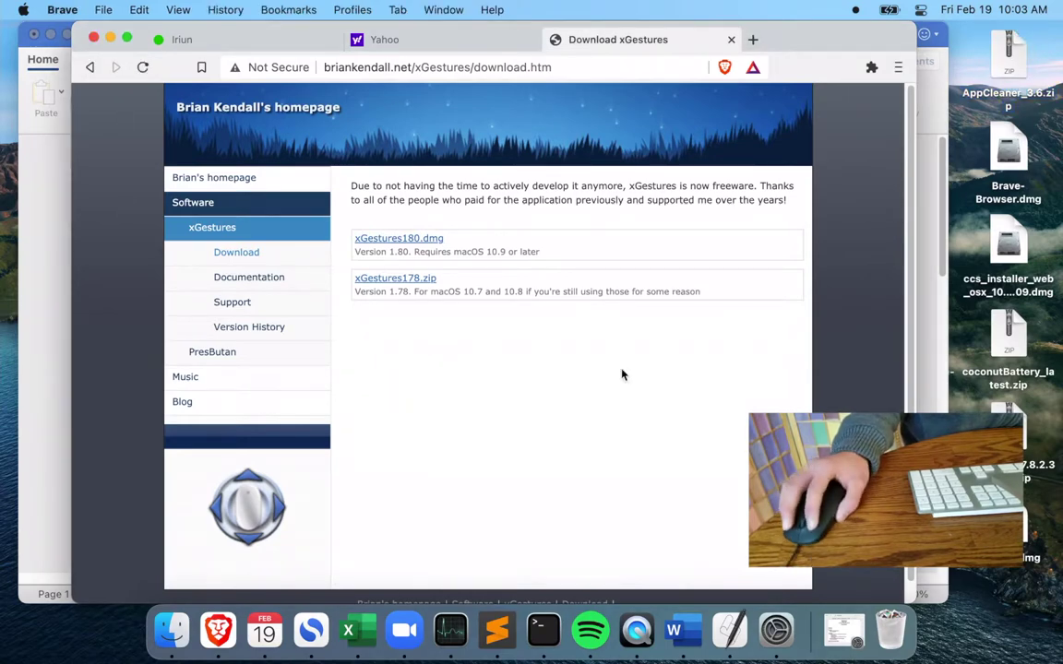
Minimize the Brave, Sublime Text and Word windows and restore all three, ending with the Word document in front.
click(109, 37)
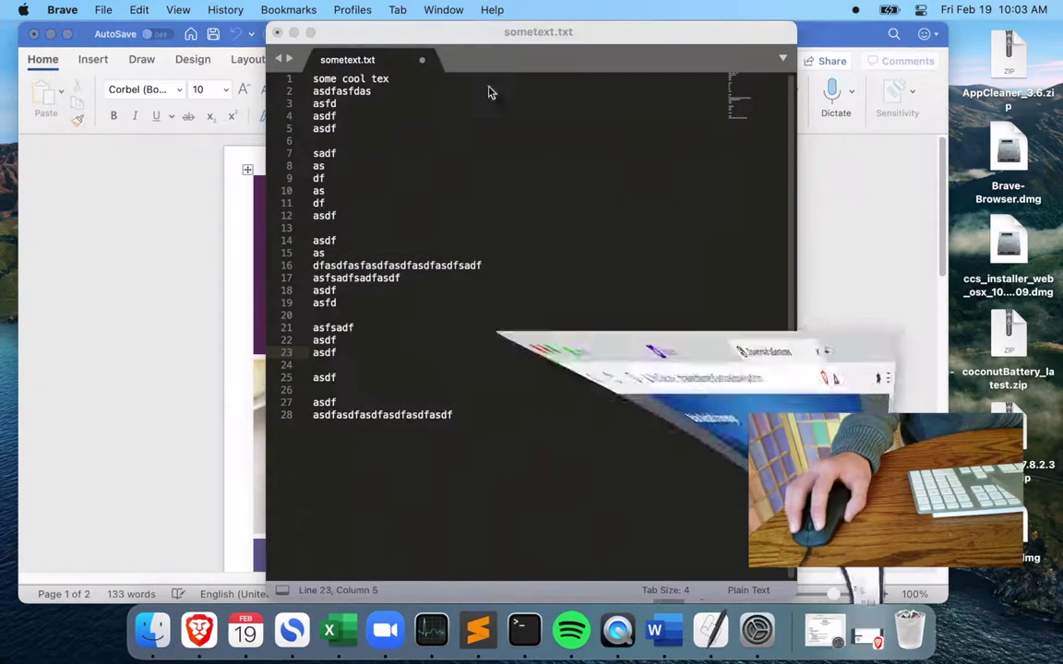
click(293, 34)
click(50, 34)
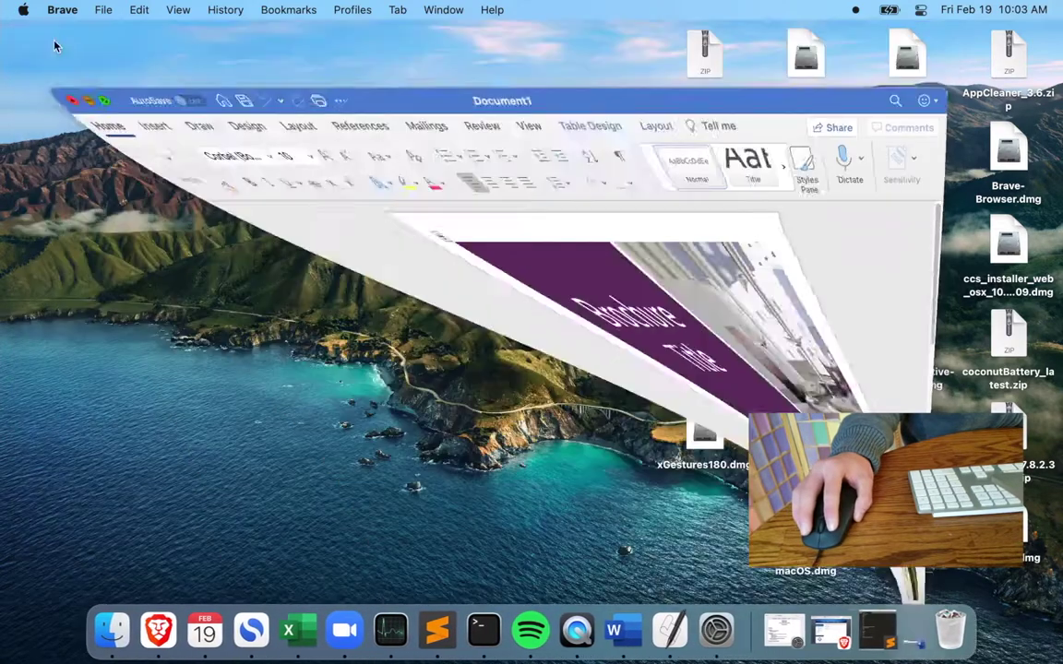
click(818, 631)
click(861, 633)
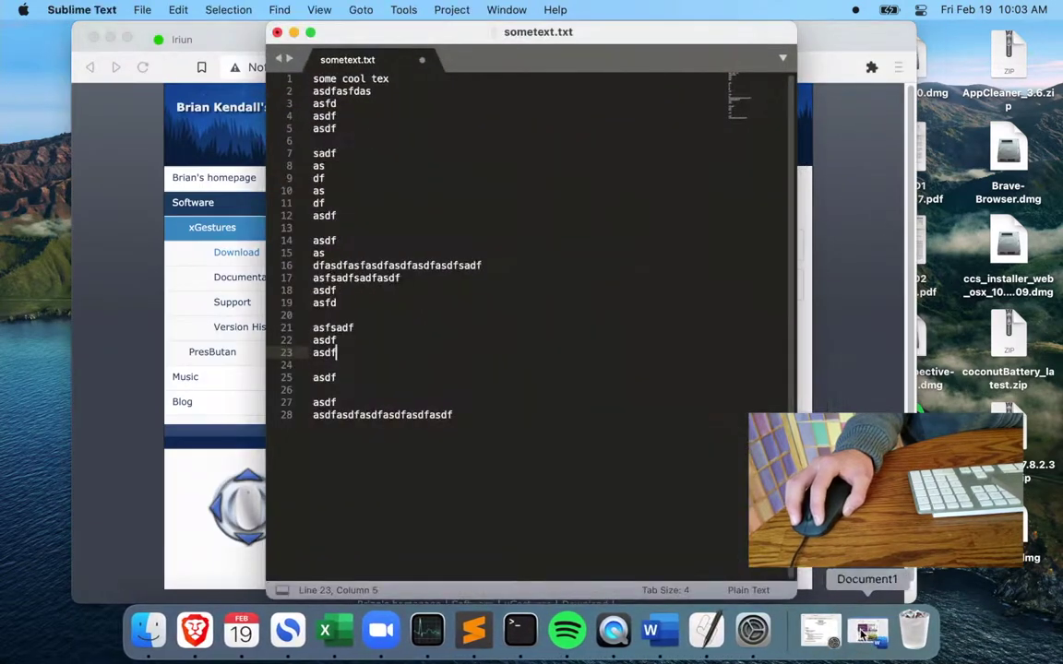
click(860, 633)
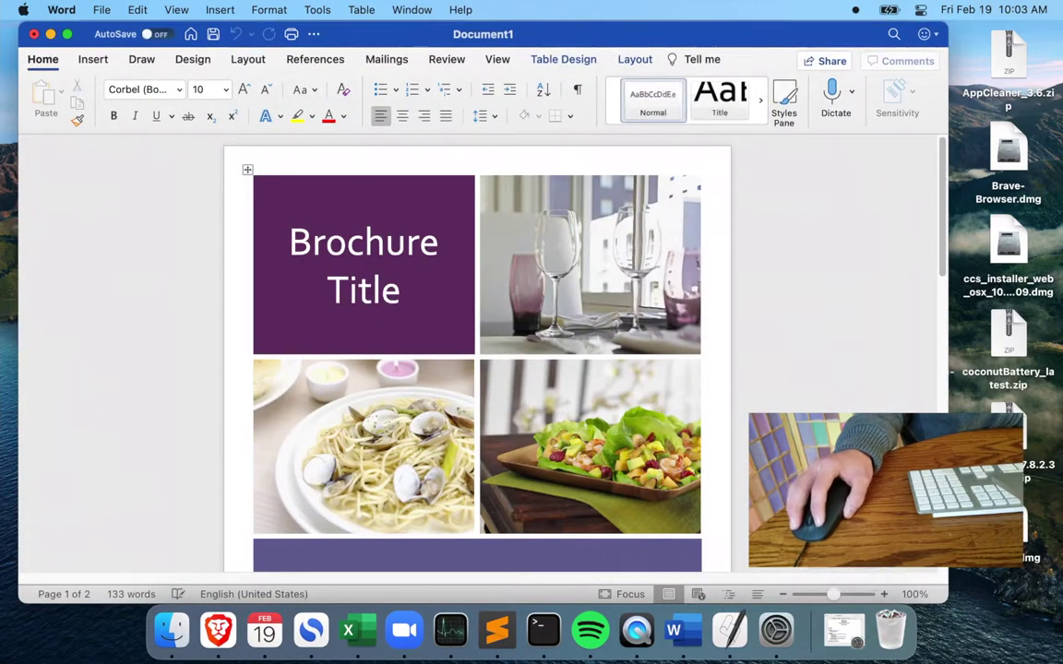
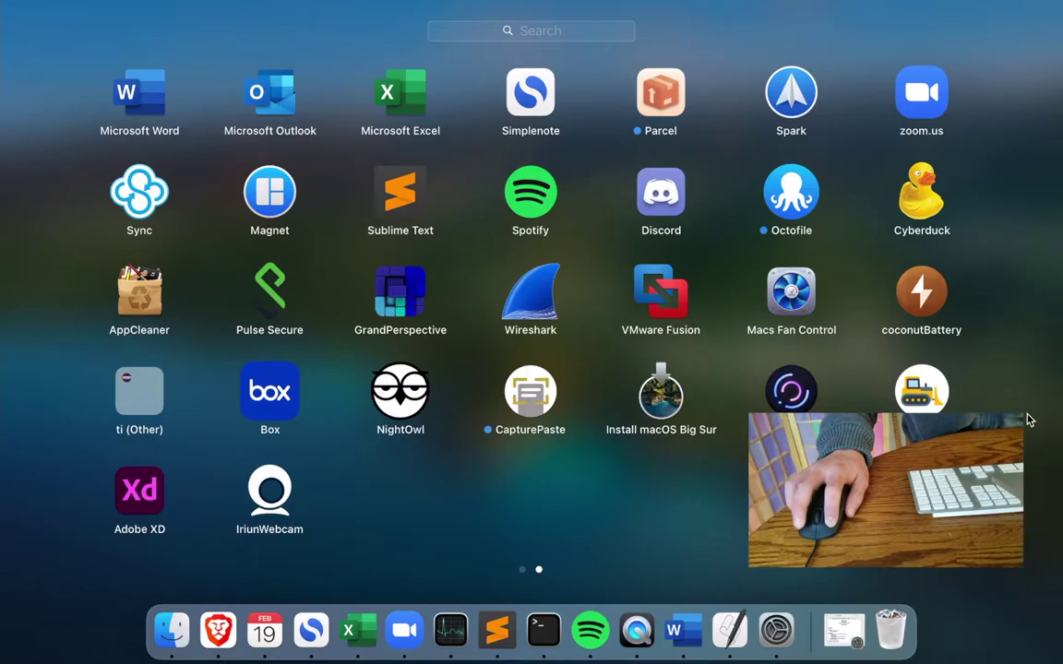
Close Launchpad and return to the desktop with the Word brochure.
click(1029, 420)
middle_click(1028, 420)
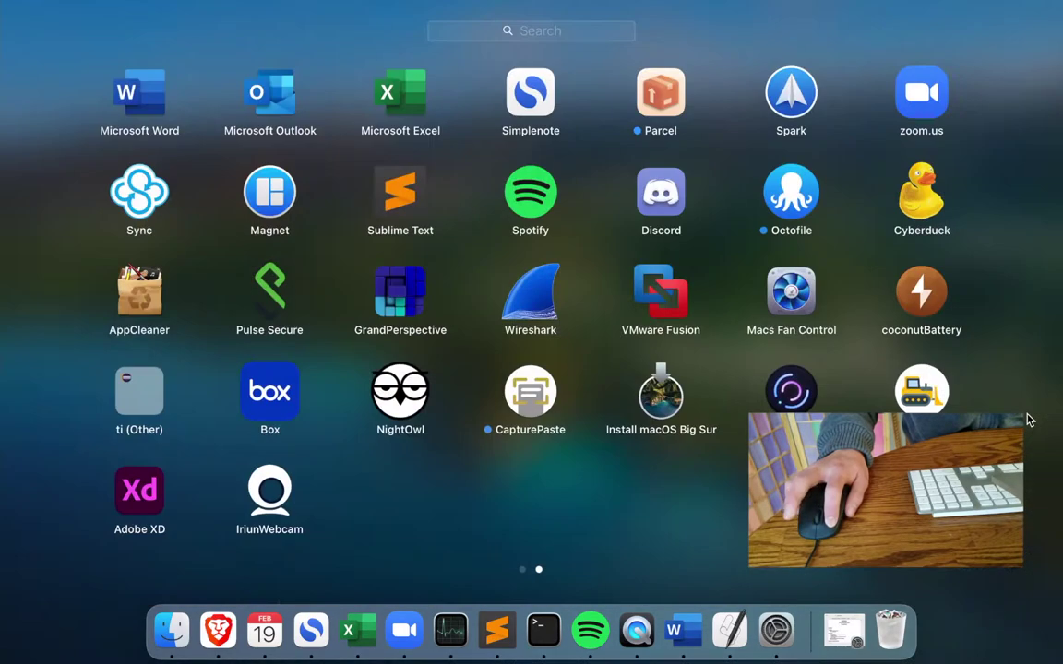
middle_click(1028, 420)
middle_click(1028, 420)
middle_click(1027, 420)
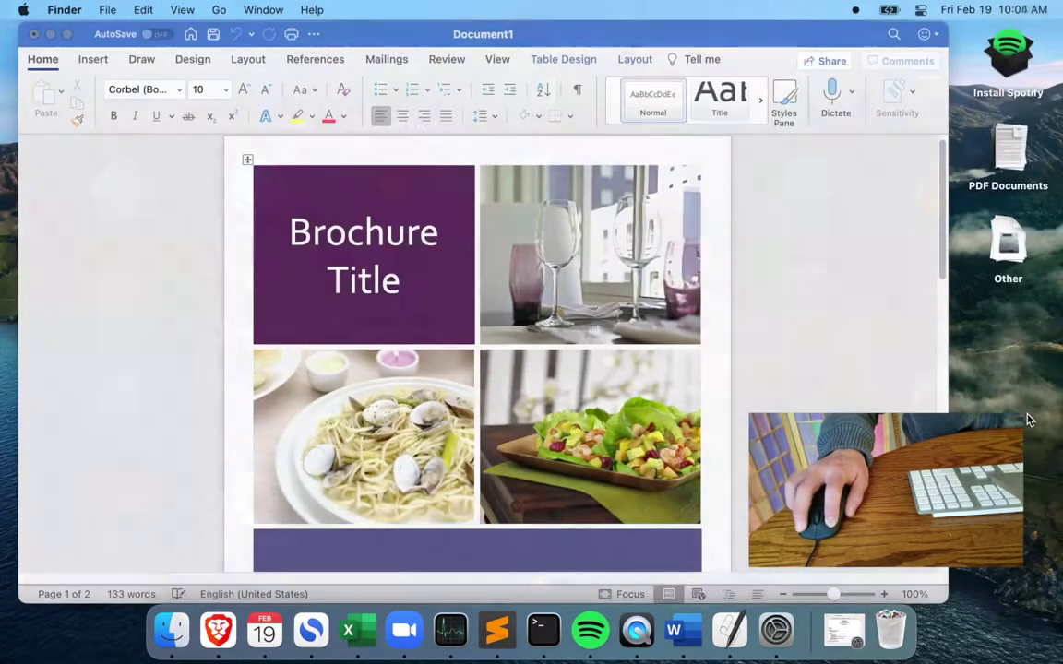
middle_click(1029, 420)
click(1030, 420)
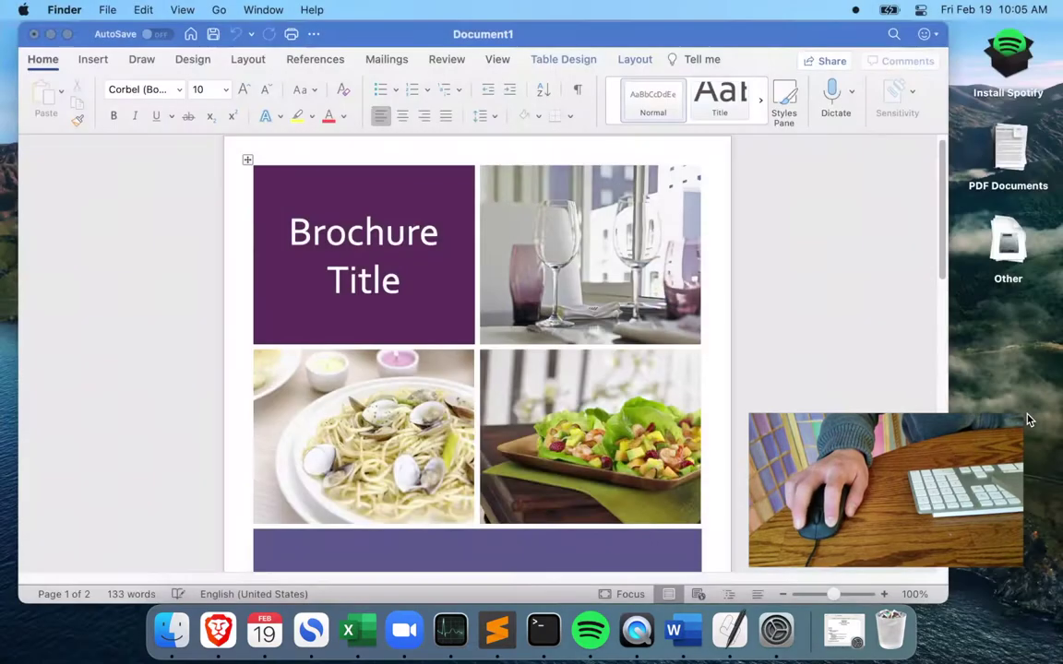
Restore the minimized xGestures window, shifted slightly over the Word document, and show its Gesturing settings.
click(846, 633)
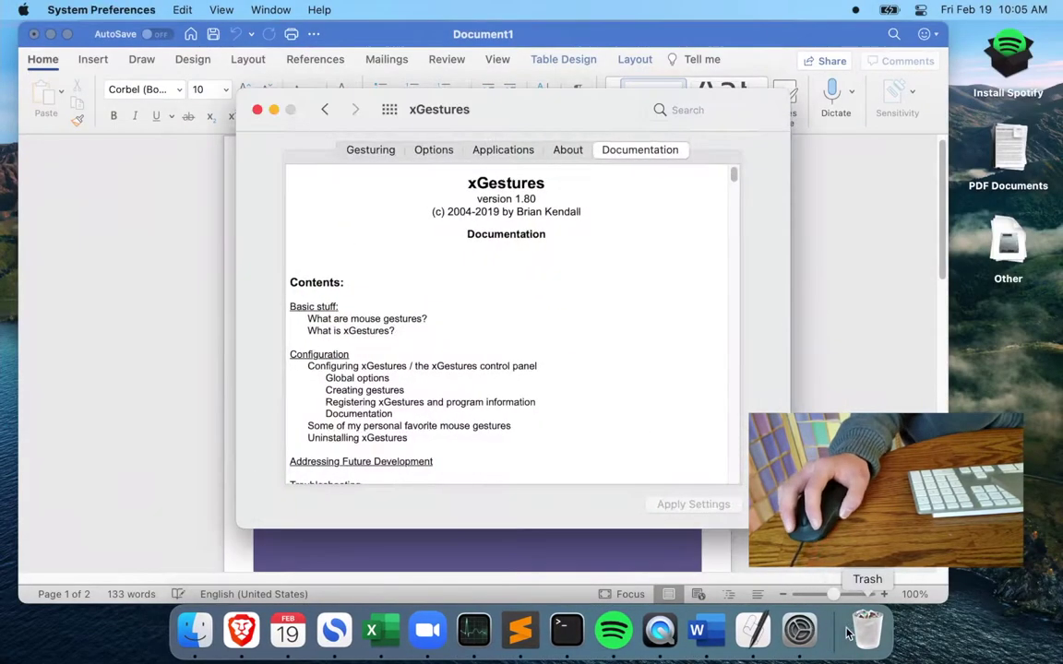
drag(510, 112, 526, 80)
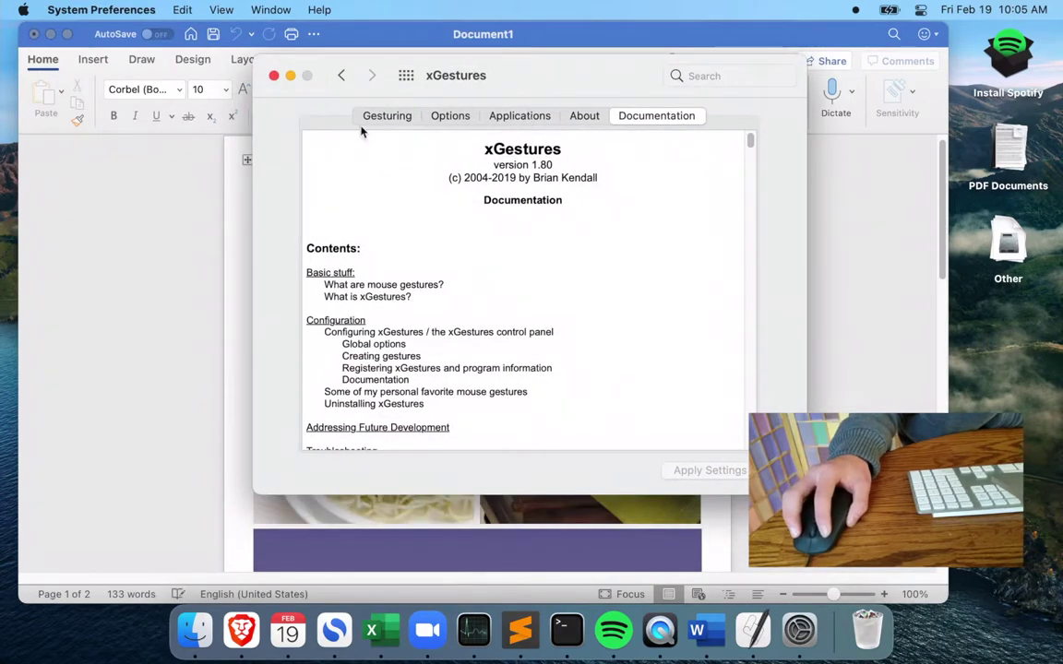
click(503, 115)
click(392, 115)
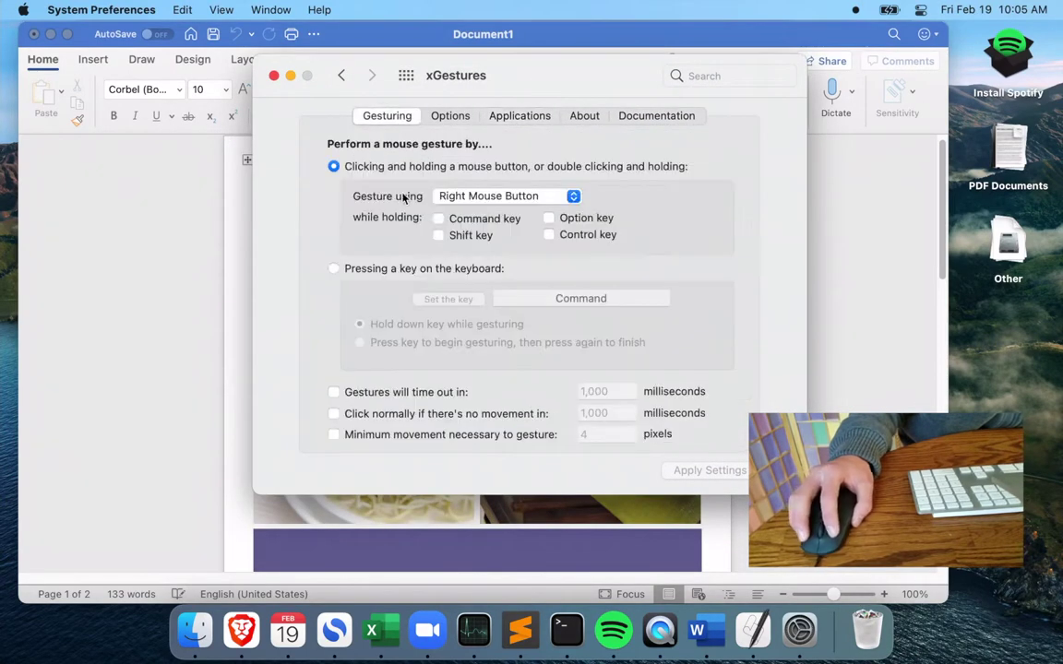
Examine the mouse button choices for performing a gesture, keeping Right Mouse Button selected.
click(495, 198)
click(584, 201)
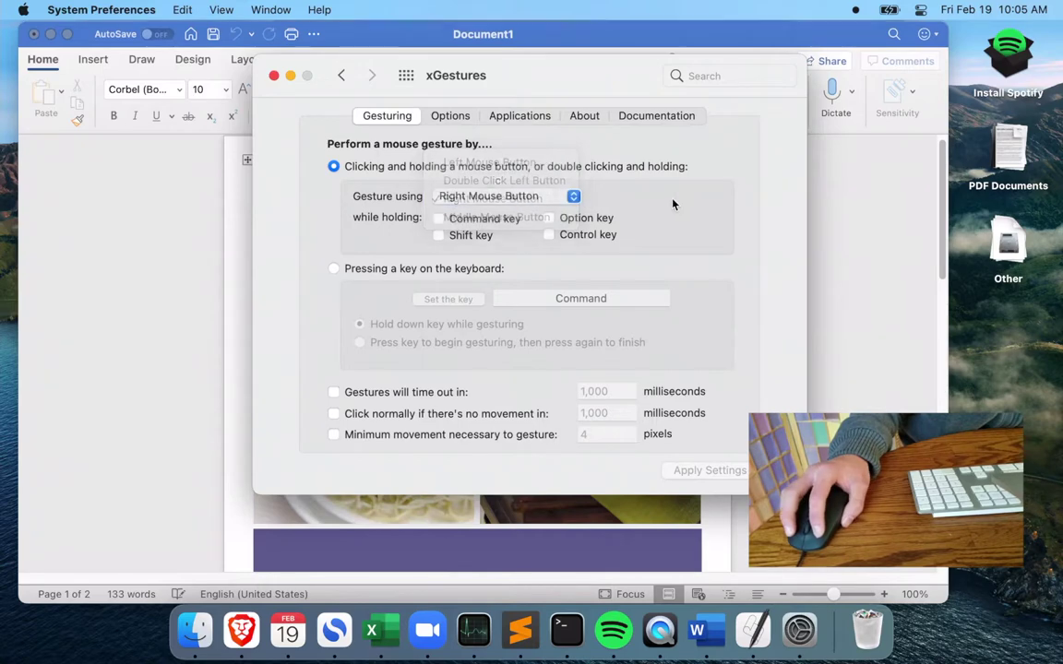
click(528, 196)
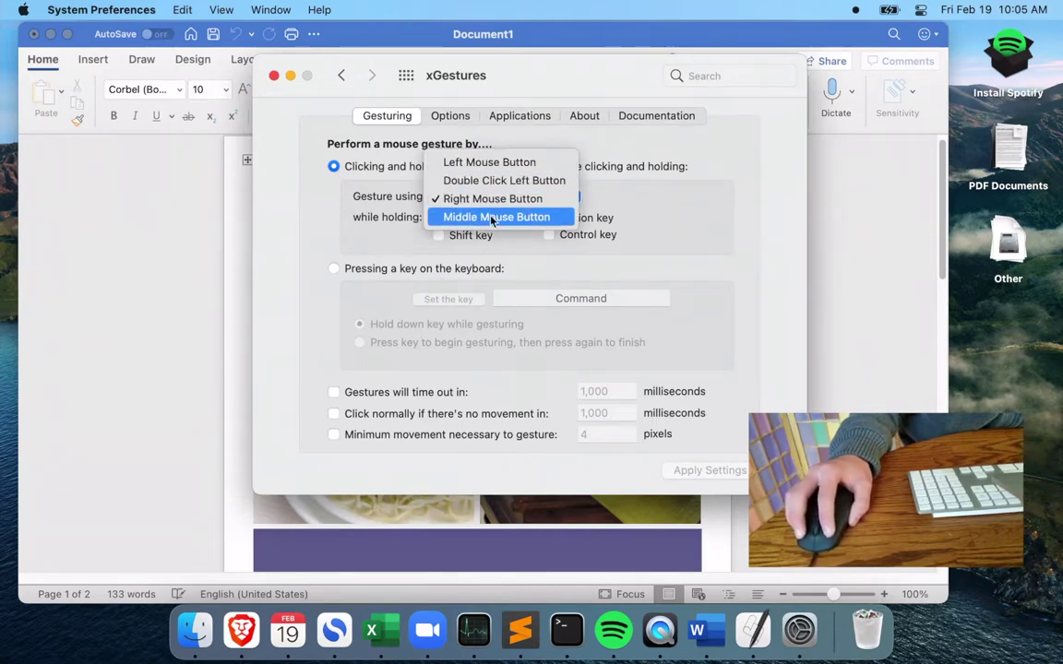
click(738, 193)
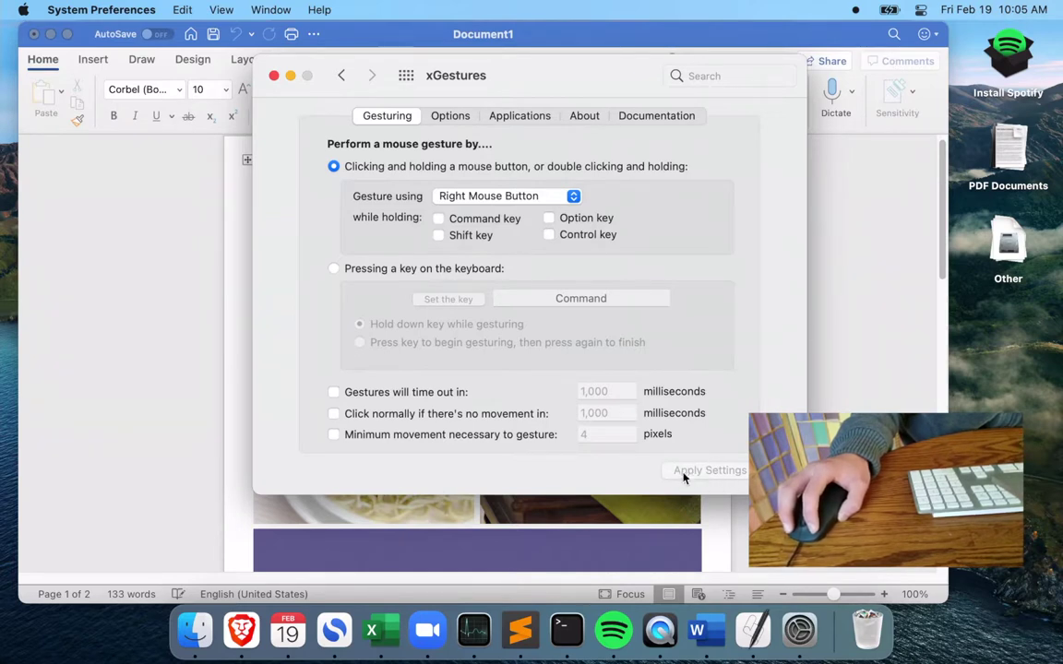
Review the general xGestures options, then look through the list of global gestures in the application settings.
click(452, 116)
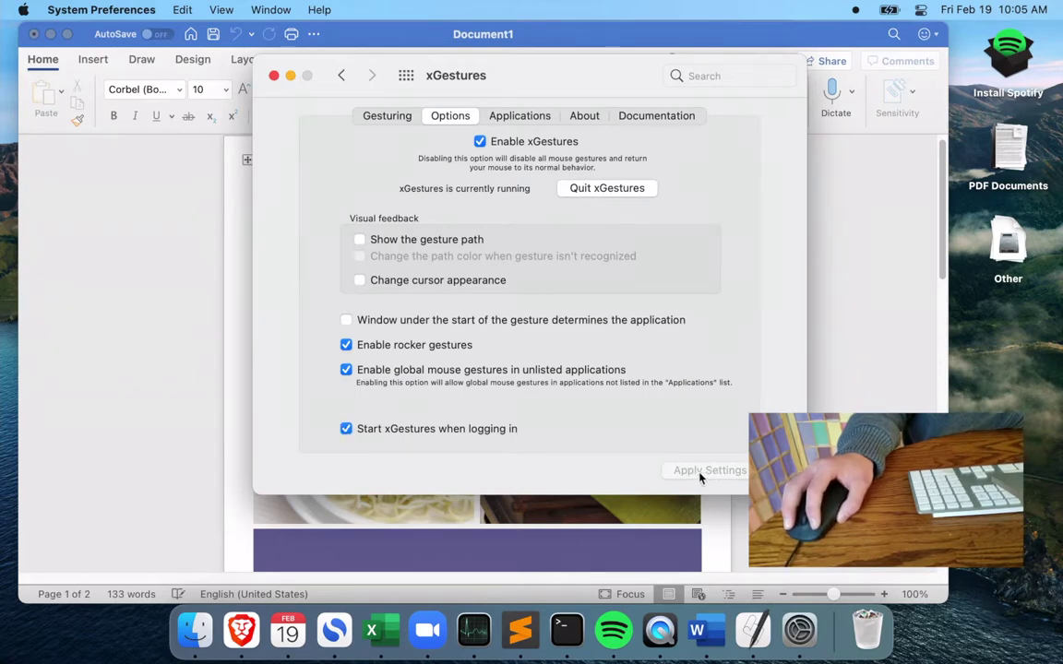
click(529, 118)
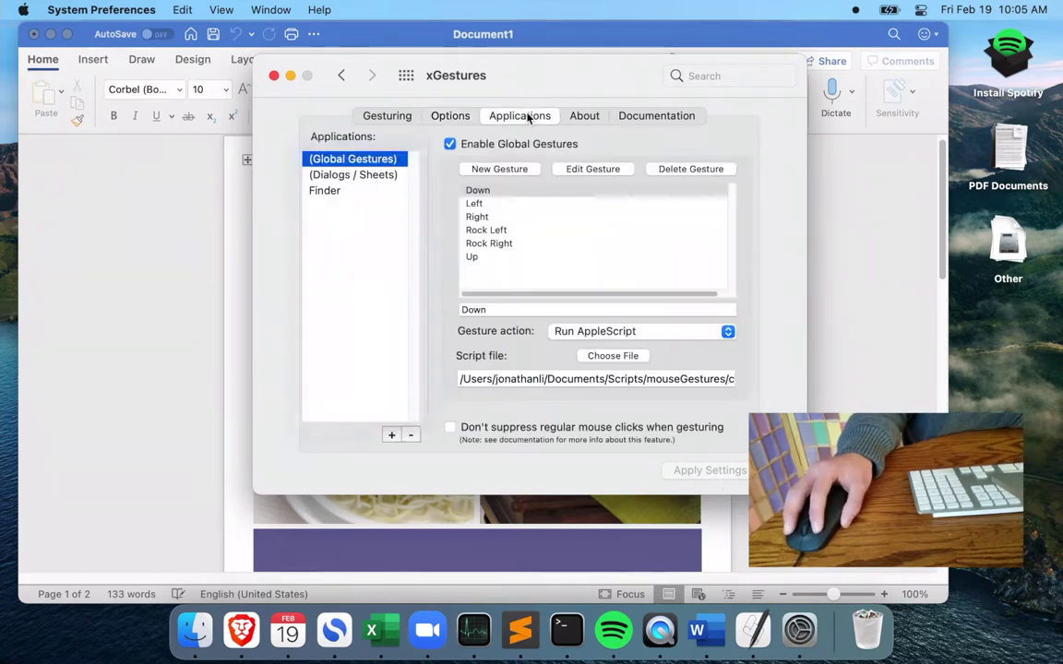
click(490, 218)
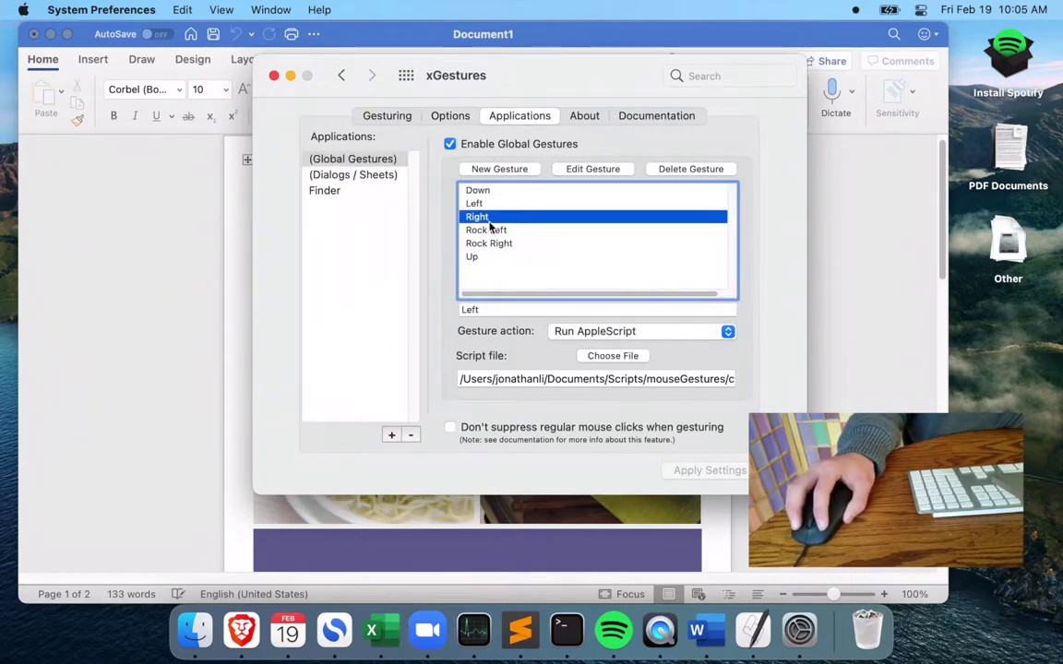
click(490, 230)
click(489, 243)
click(475, 256)
click(492, 191)
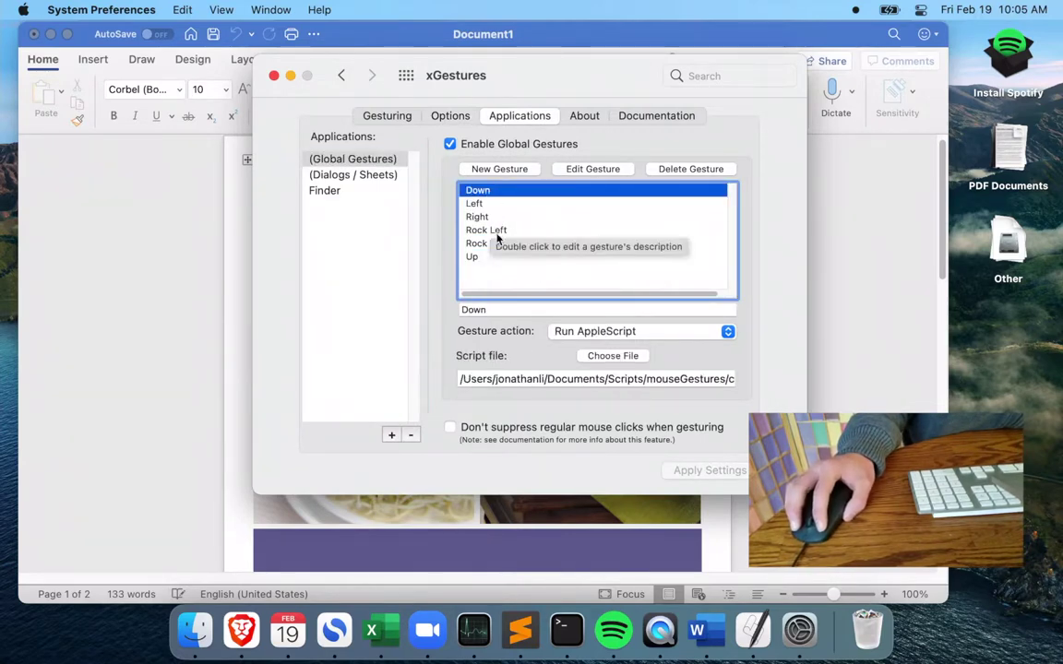
Examine the action assigned to each global gesture in order: Down, Left, Right, Rock Left, Rock Right and Up.
click(474, 256)
click(480, 191)
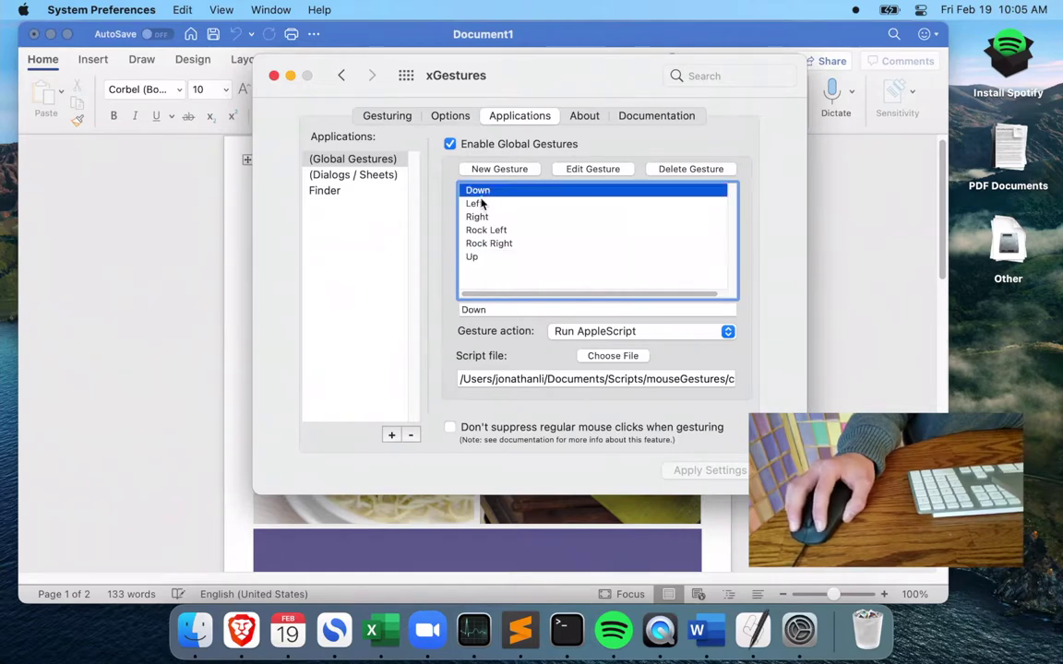
click(481, 202)
click(473, 216)
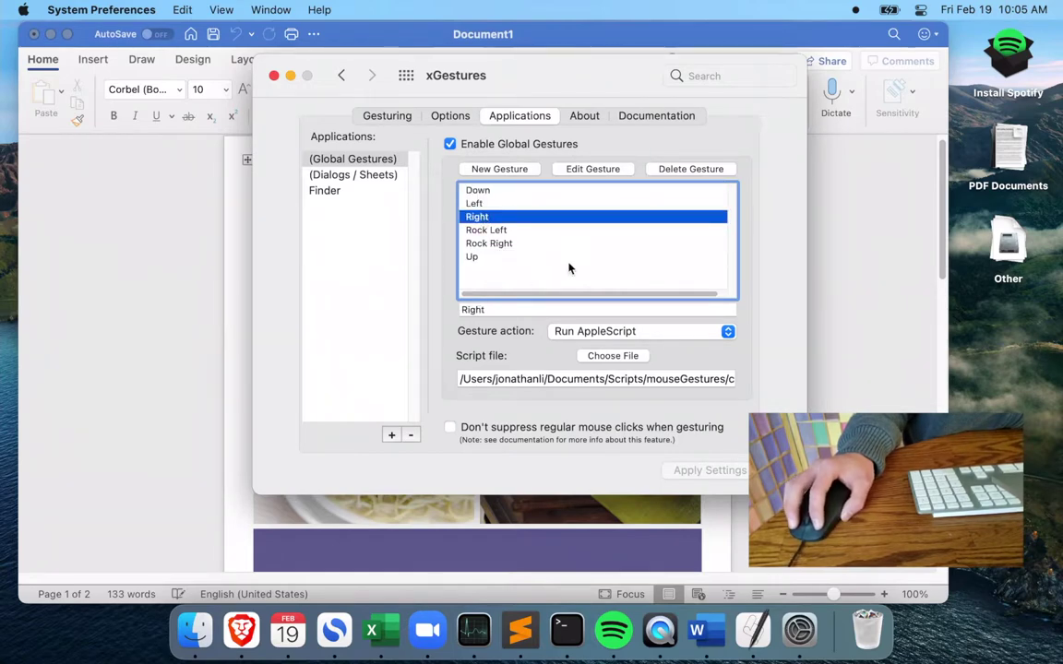
click(498, 231)
click(549, 244)
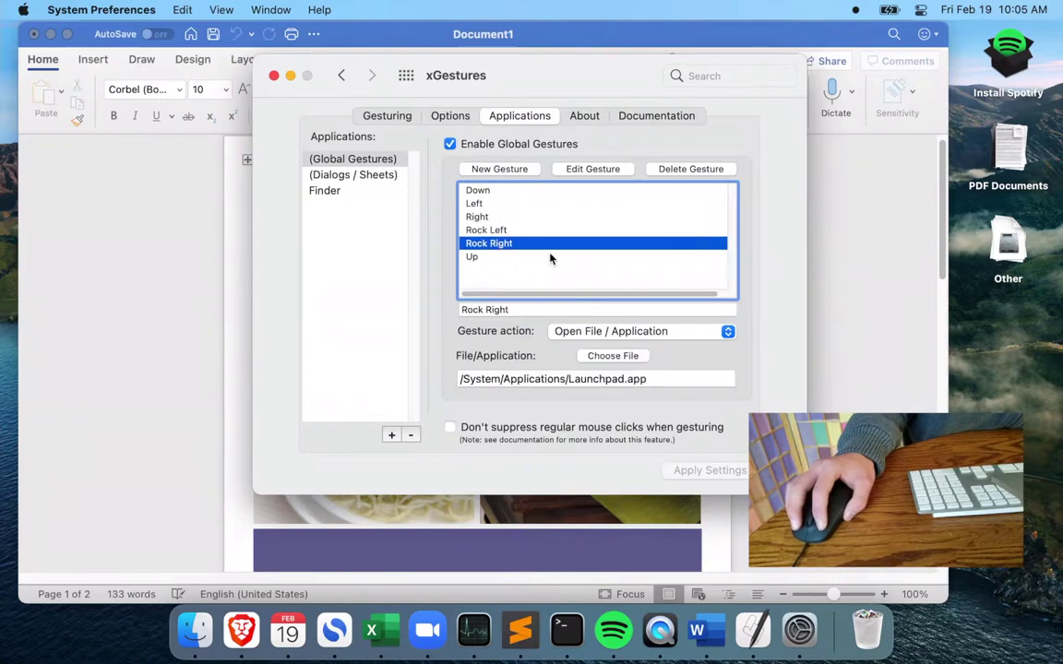
click(480, 258)
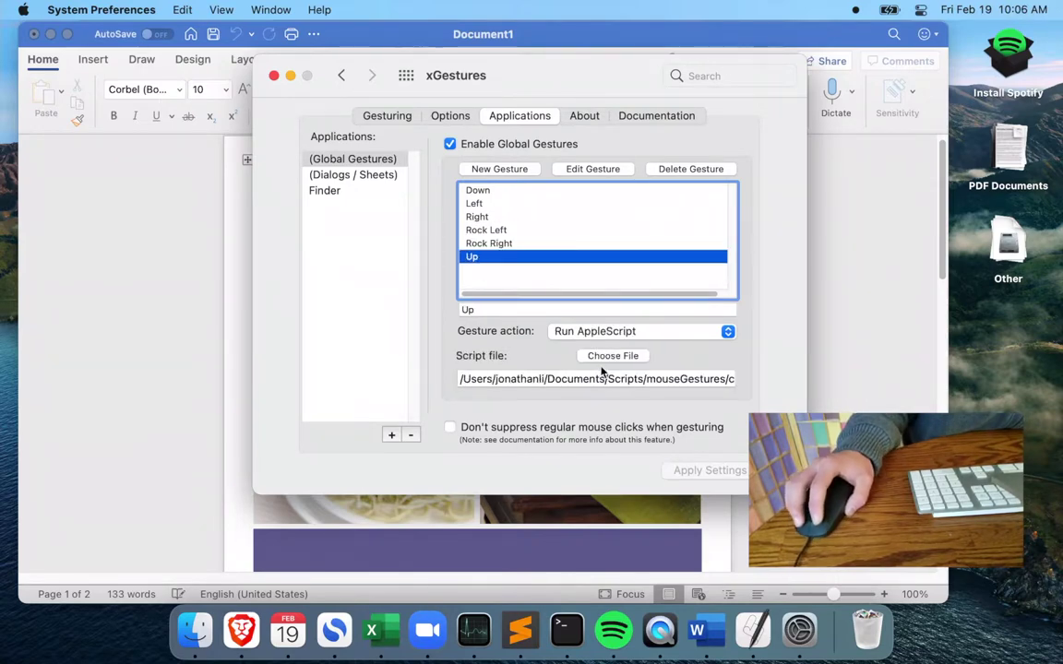
Demonstrate the Mission Control overview of all open windows, returning to xGestures with the Down gesture selected.
key(ctrl+Up)
click(539, 155)
click(506, 191)
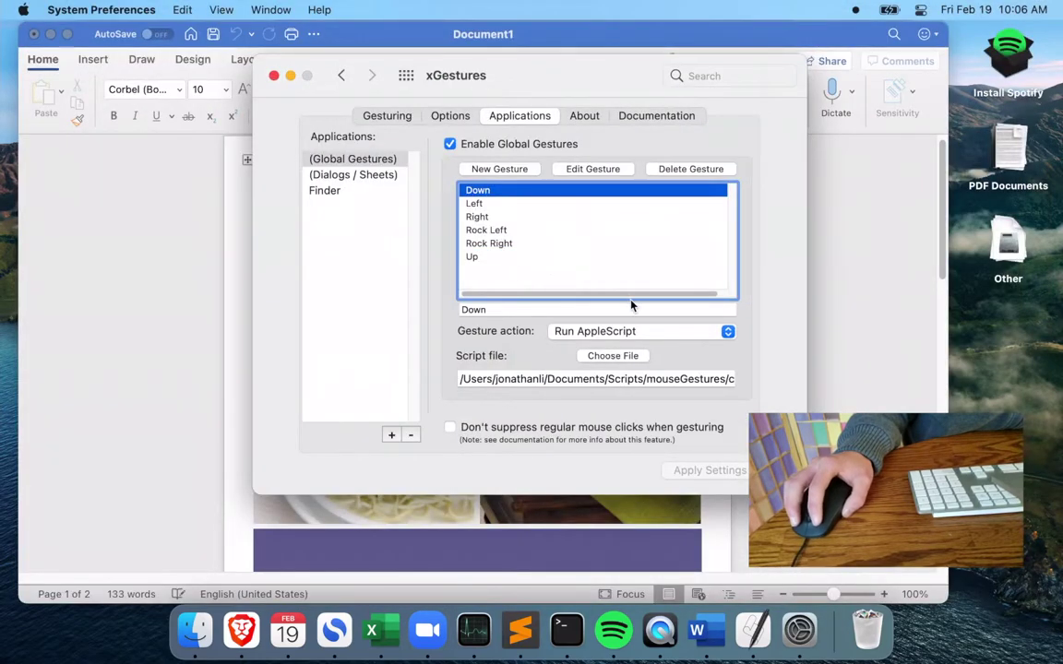
drag(631, 304, 636, 199)
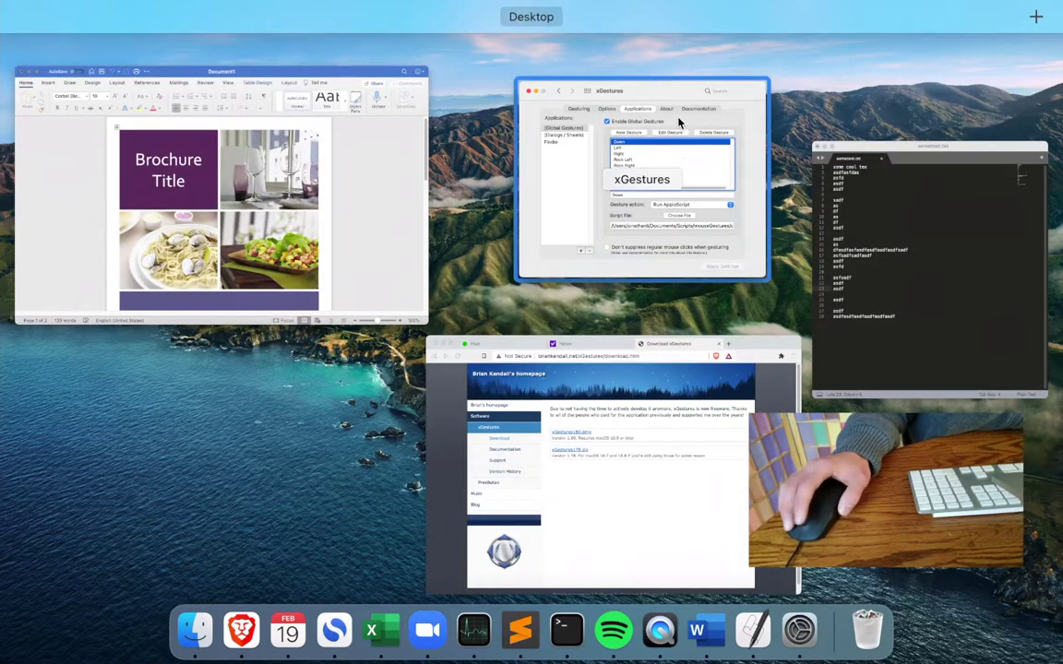
click(630, 145)
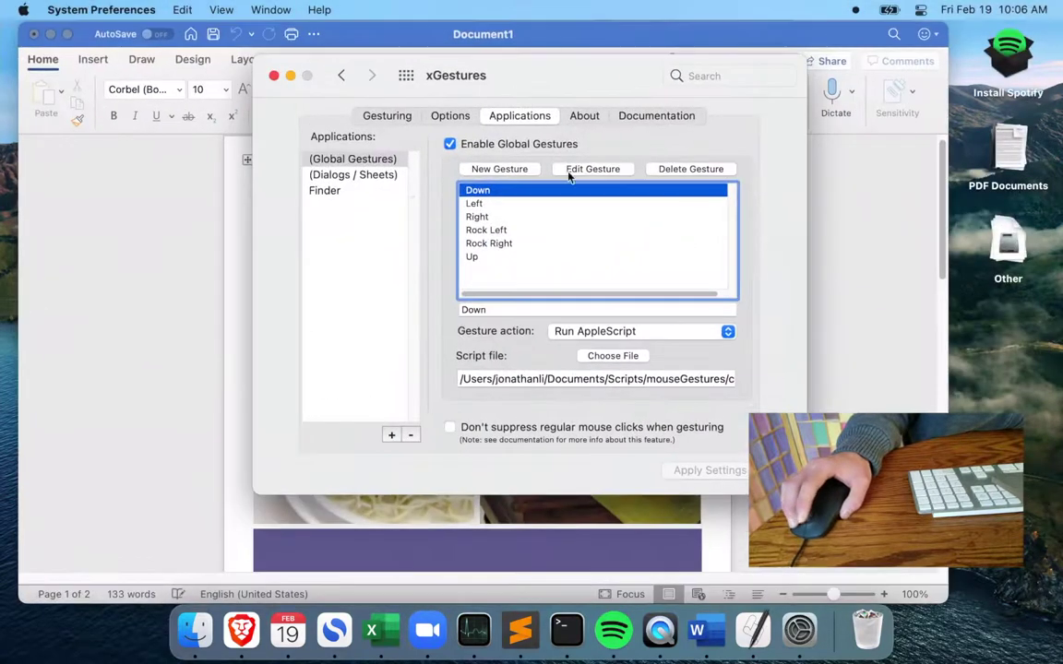
Select the Left gesture, make the Word brochure full screen, and switch between its space and the desktop.
click(498, 203)
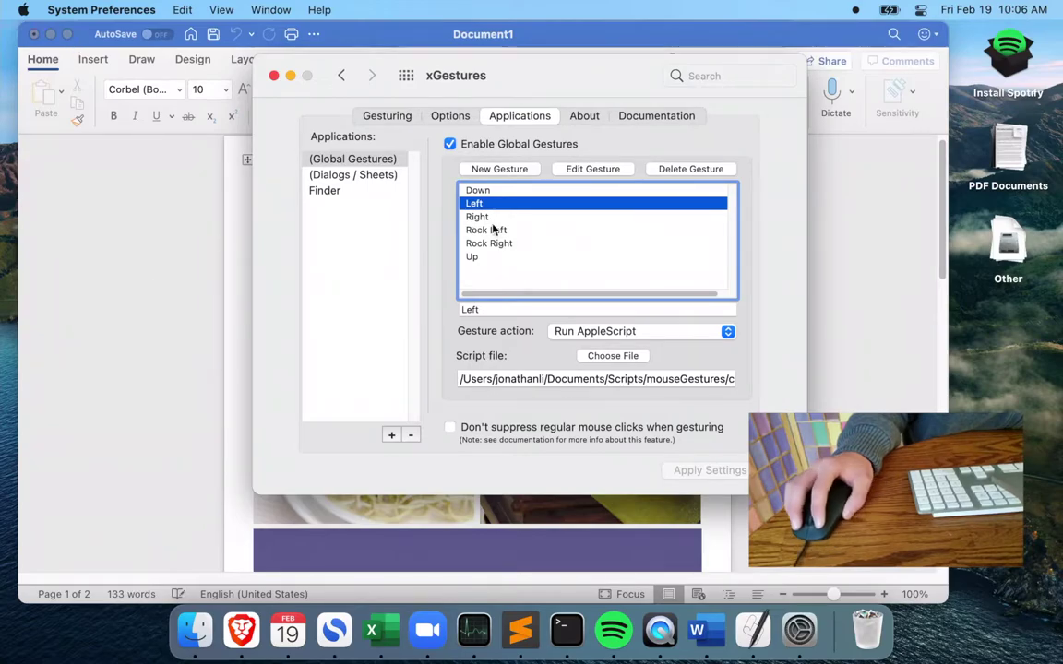
click(65, 34)
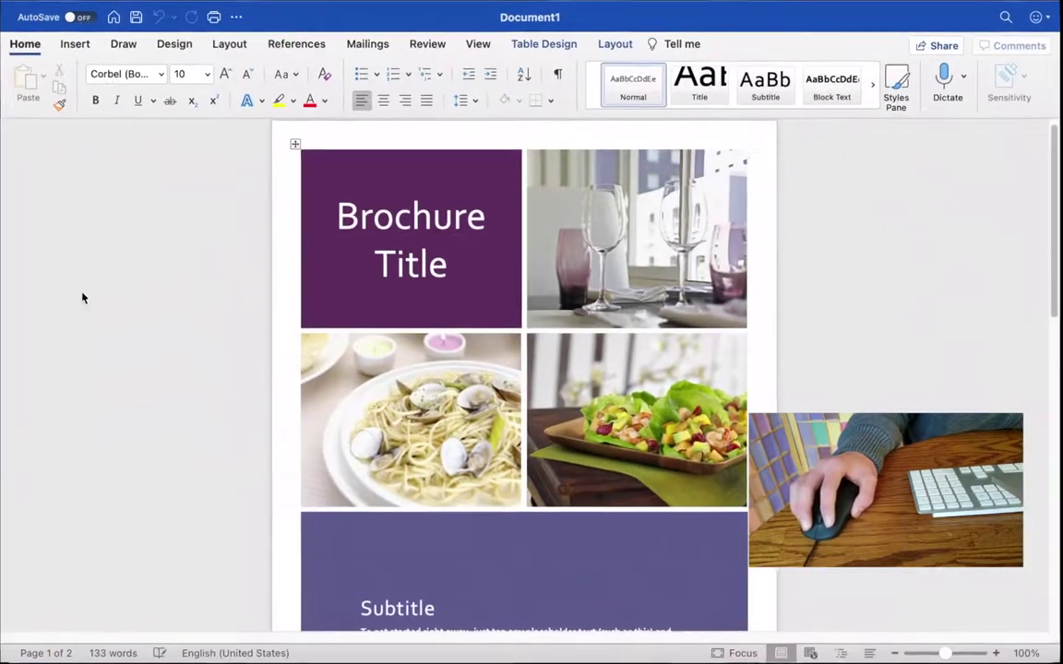
key(ctrl+Left)
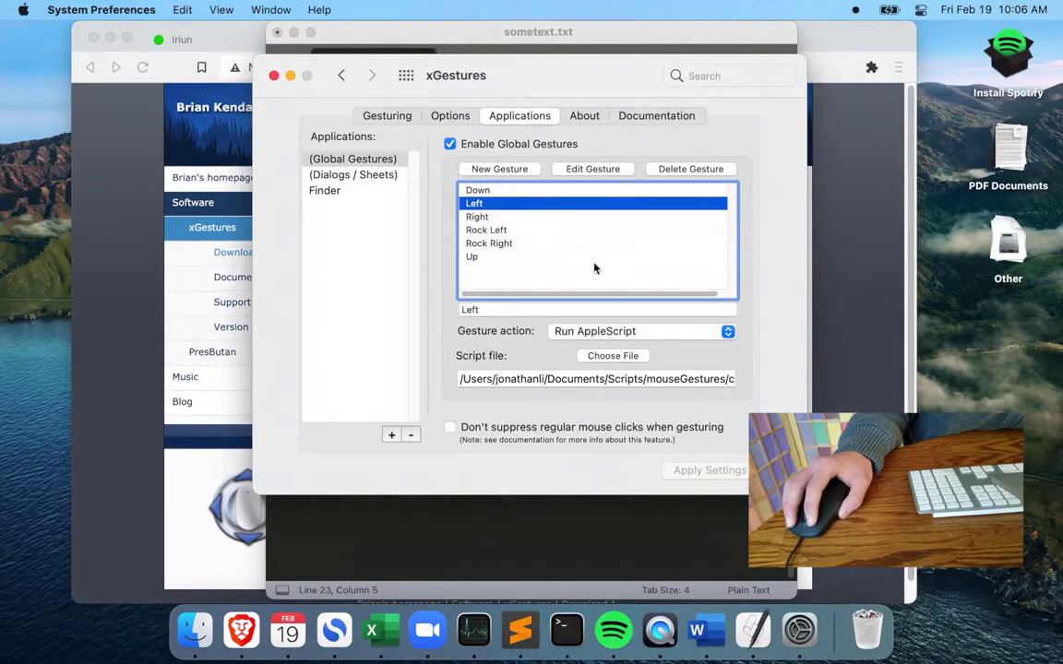
key(ctrl+Right)
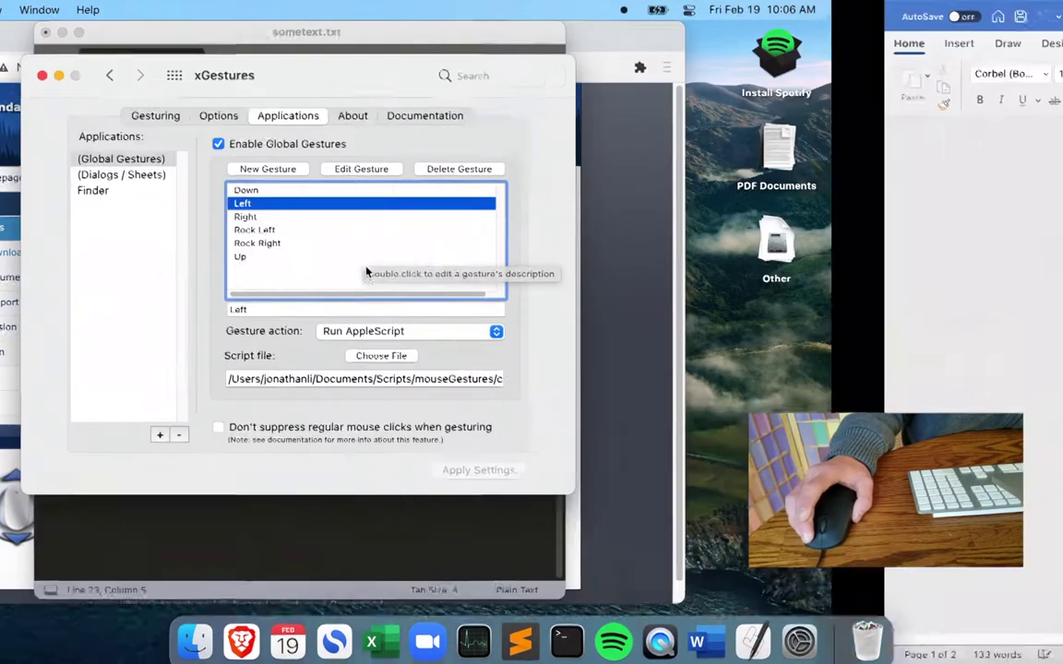
key(ctrl+Left)
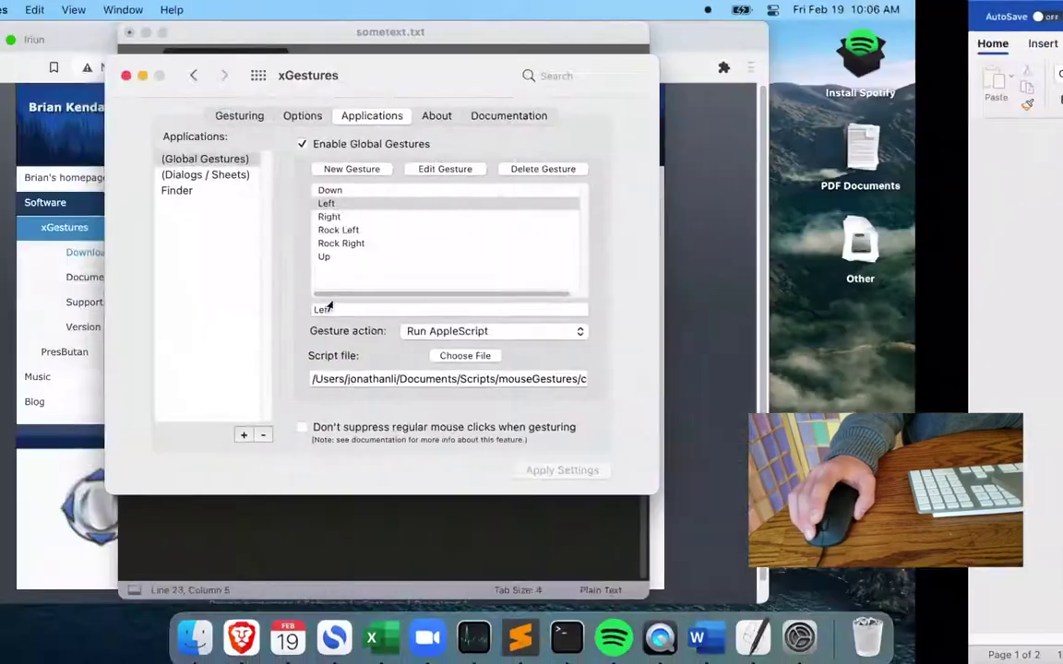
With the Right gesture selected, move the full-screen Word space ahead of Desktop in Mission Control, and switch to Word and back.
click(493, 218)
key(ctrl+Up)
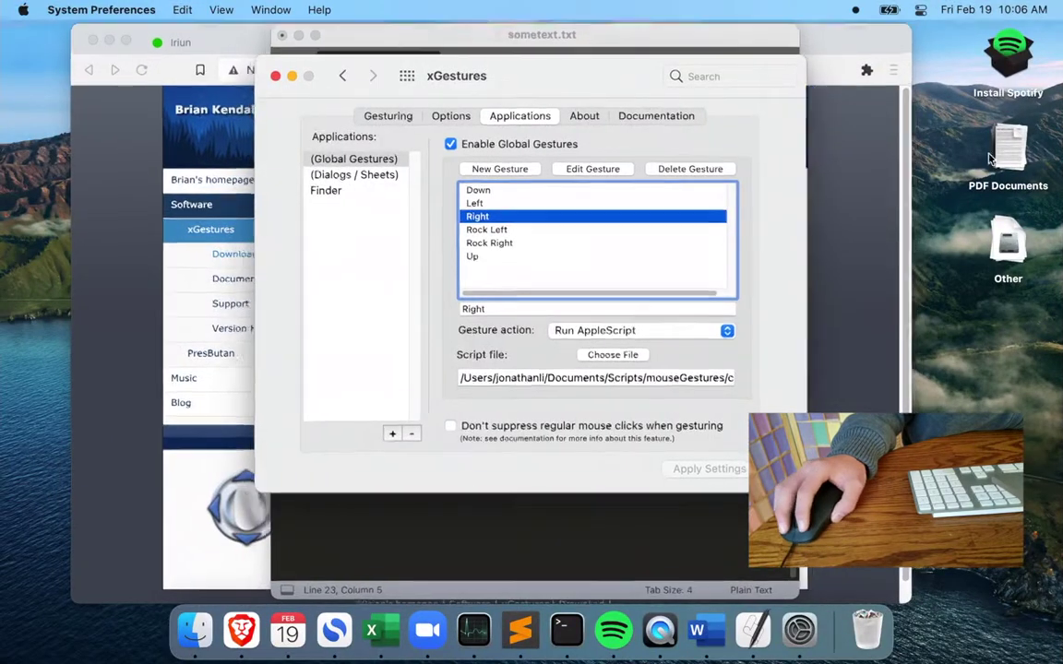
mouse_move(607, 76)
drag(609, 81, 360, 78)
click(544, 75)
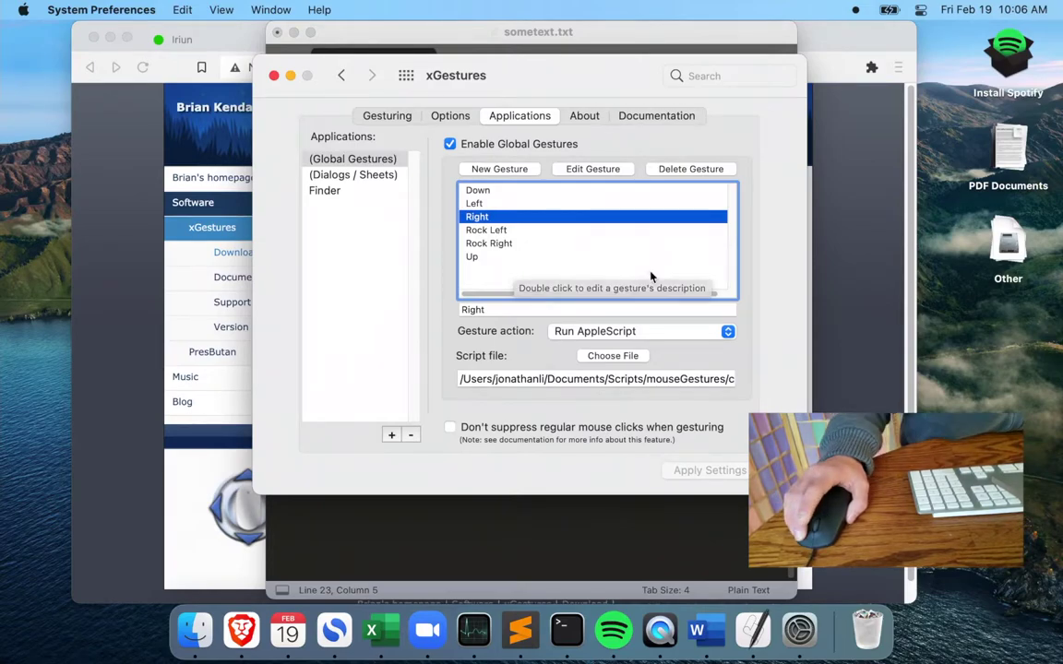
key(ctrl+Left)
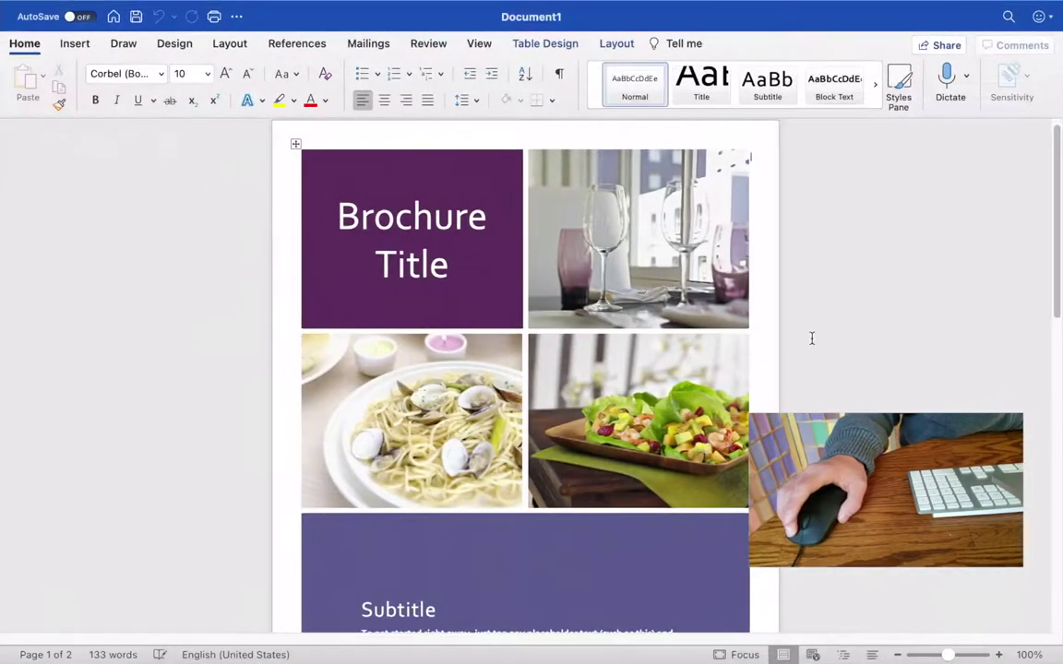
key(ctrl+Right)
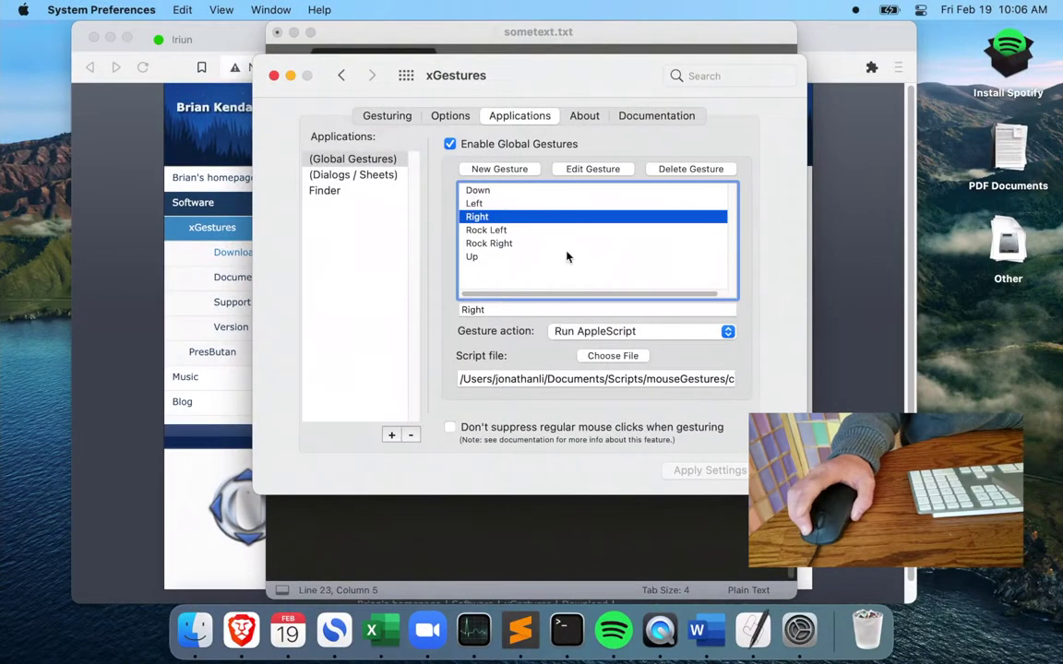
Move the full-screen Word space back behind Desktop in Mission Control and return to the desktop.
key(ctrl+Up)
mouse_move(502, 26)
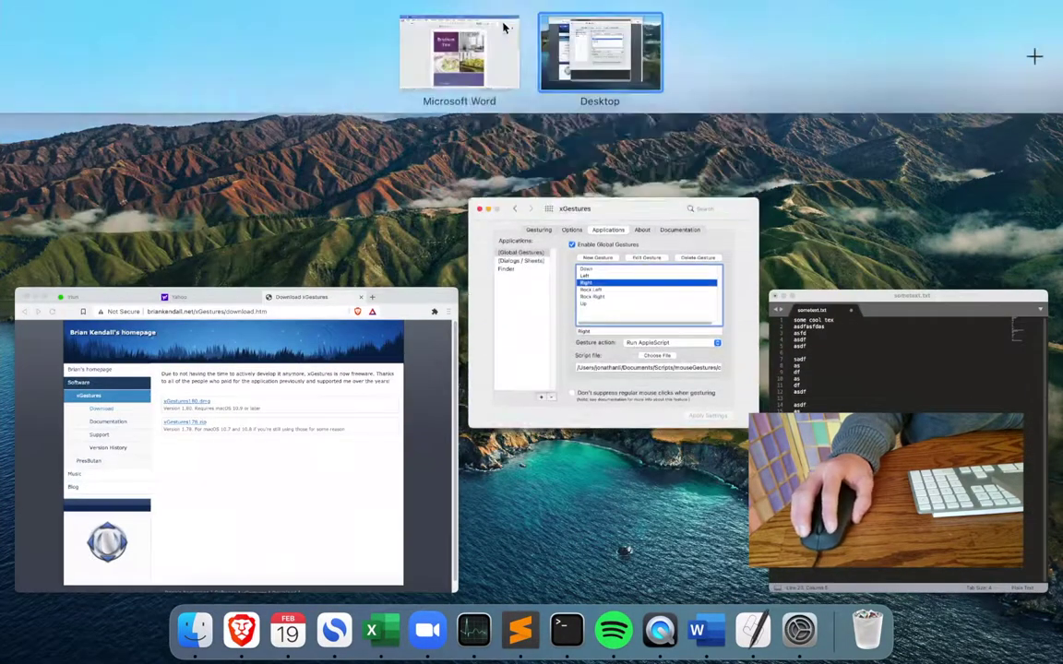
drag(452, 64, 616, 74)
click(475, 74)
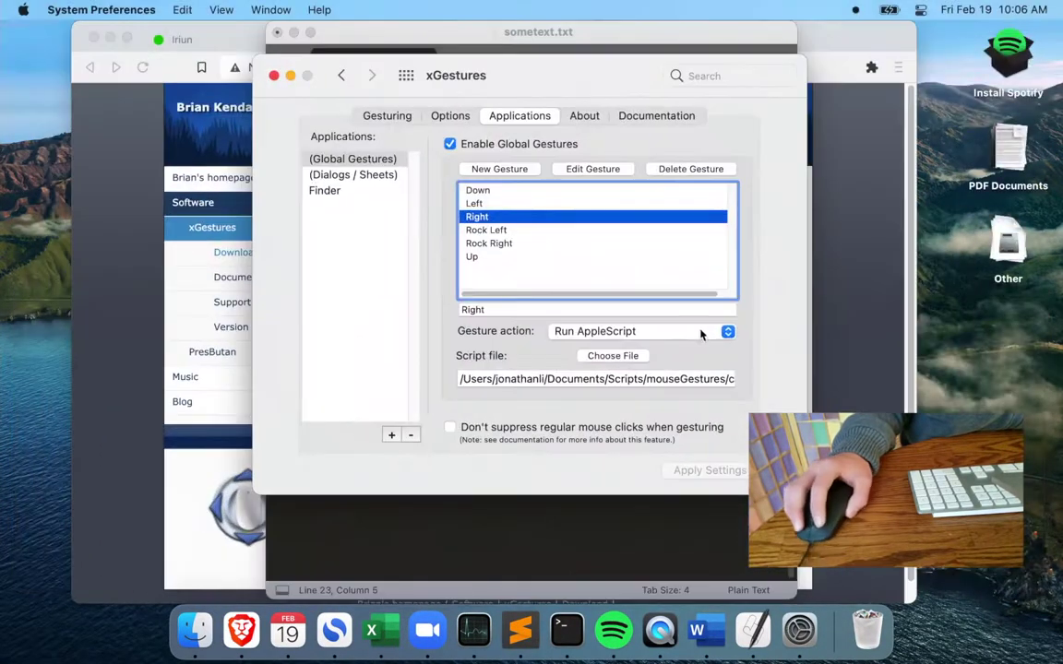
Compare the actions assigned to the Rock Left and Rock Right global gestures, ending with Rock Left selected.
click(502, 229)
click(507, 244)
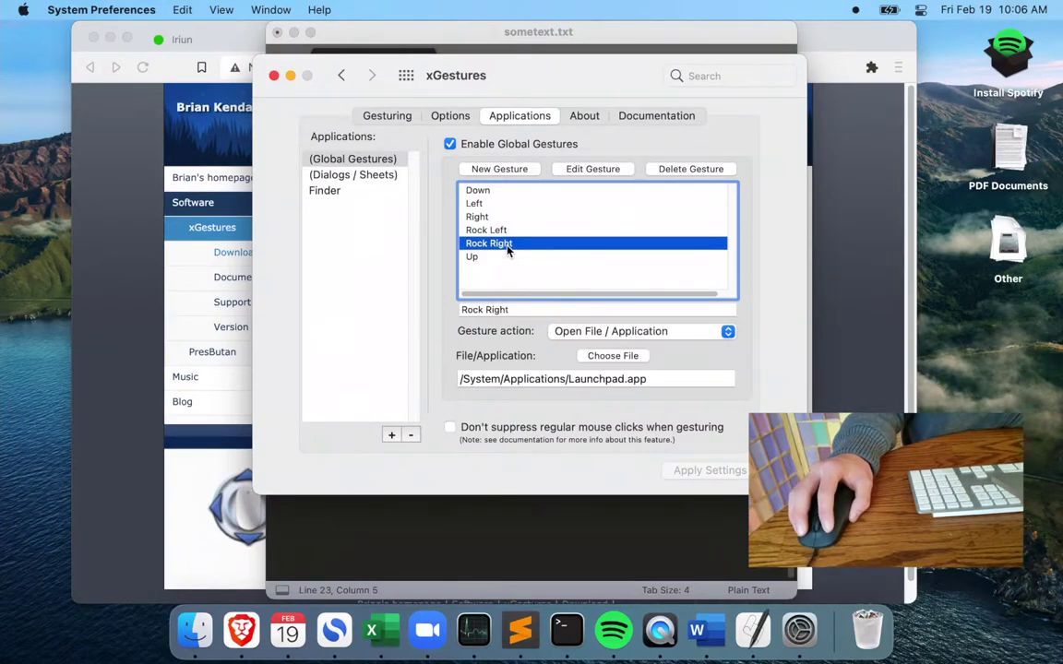
click(504, 231)
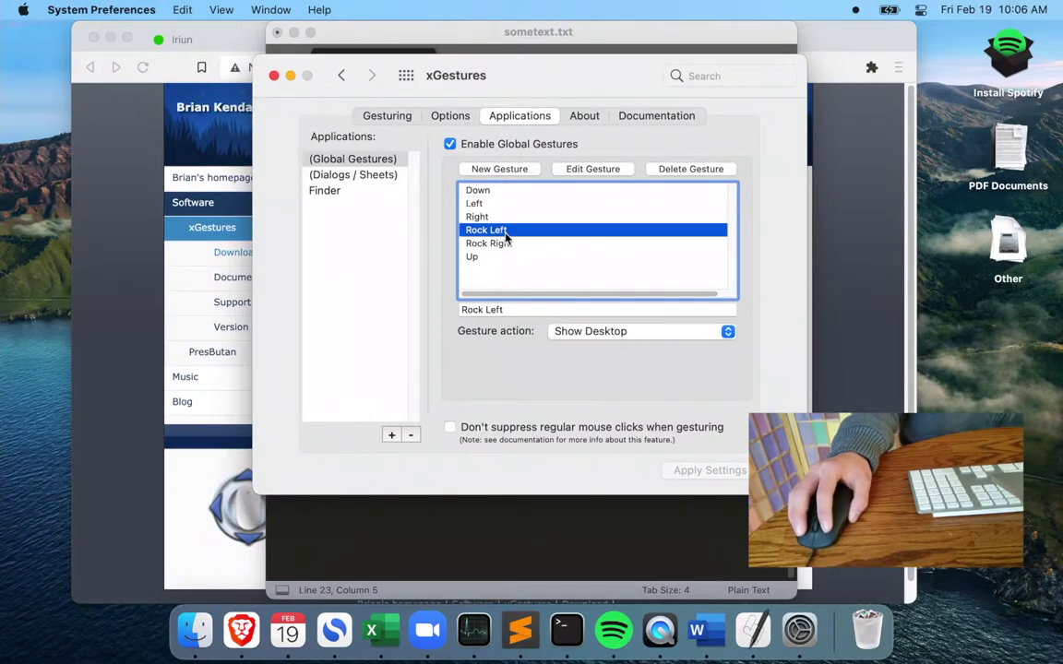
click(575, 232)
click(574, 232)
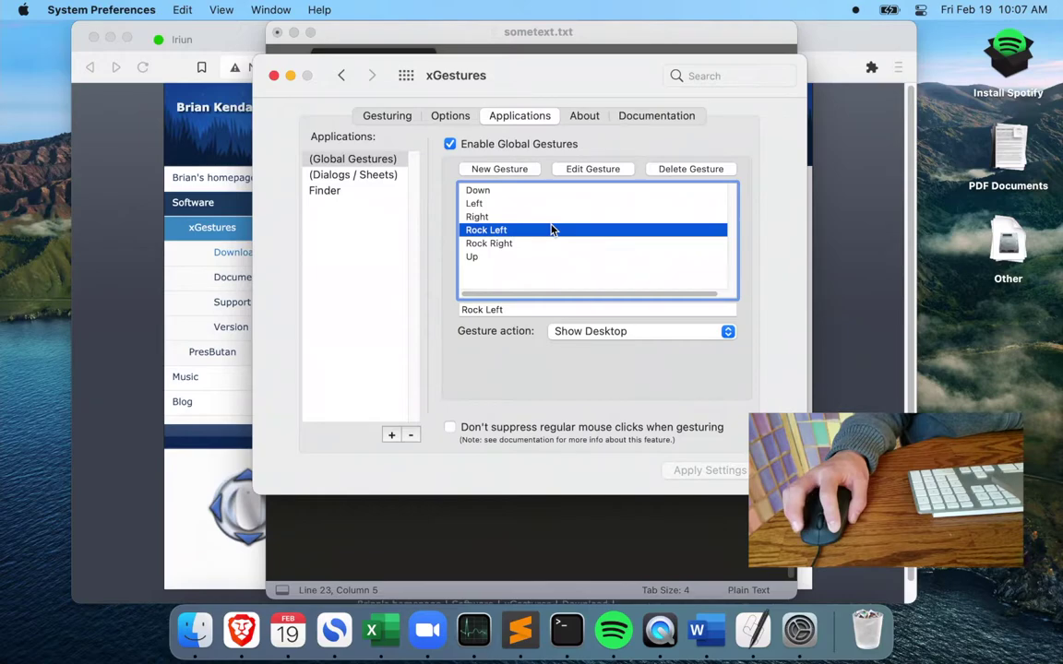
Demonstrate the rocker gestures by opening and closing Launchpad and showing the desktop, returning to the xGestures window.
right_click(550, 230)
right_click(551, 230)
right_click(550, 230)
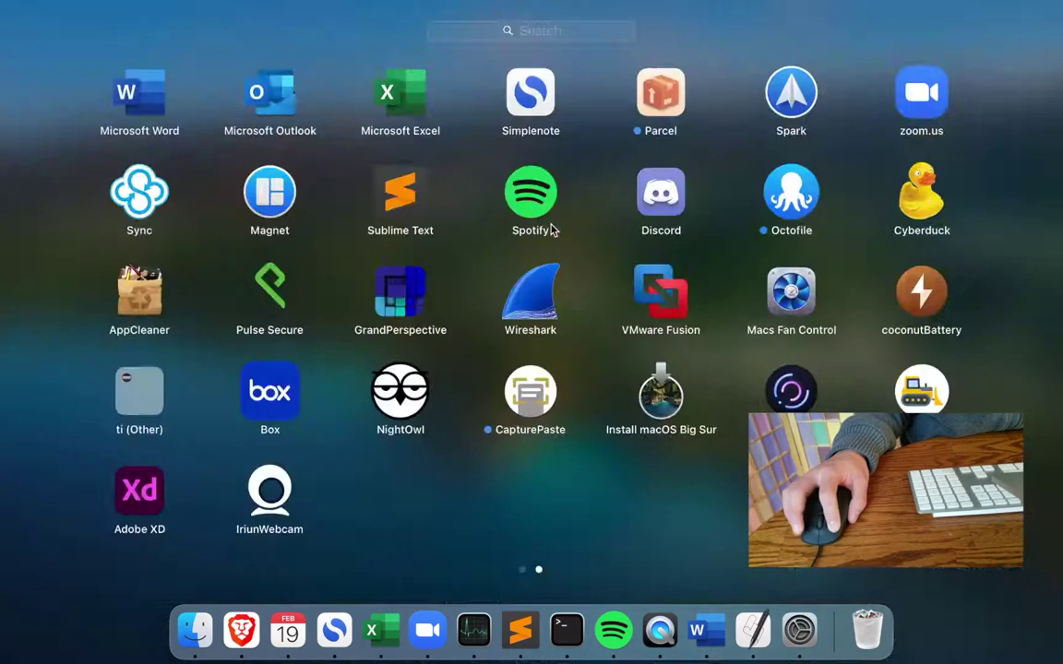
right_click(551, 230)
right_click(551, 229)
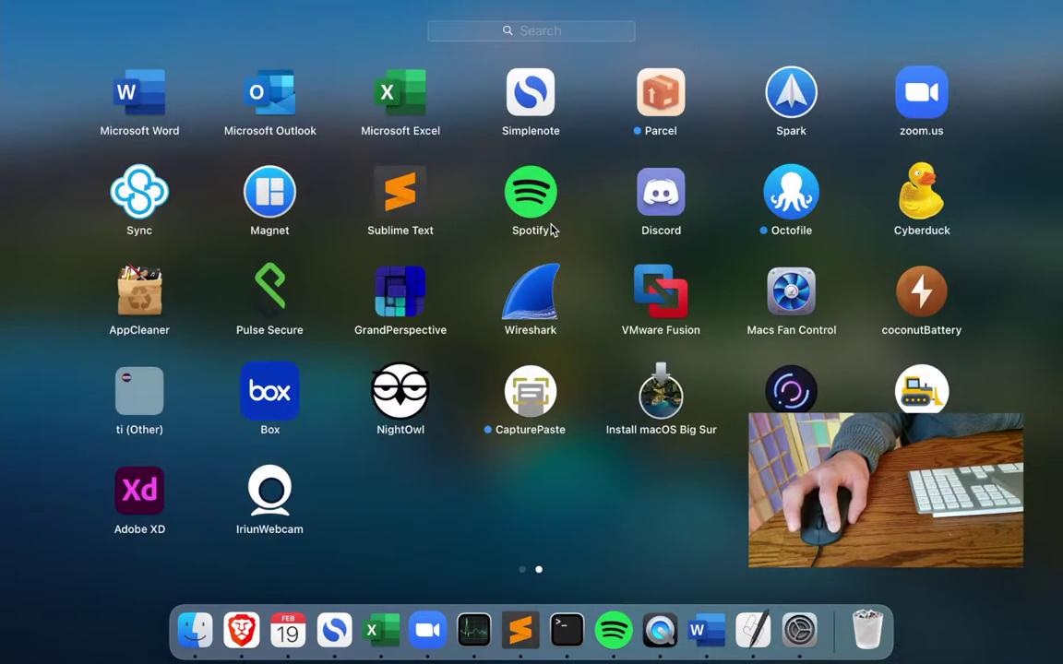
click(551, 229)
click(551, 230)
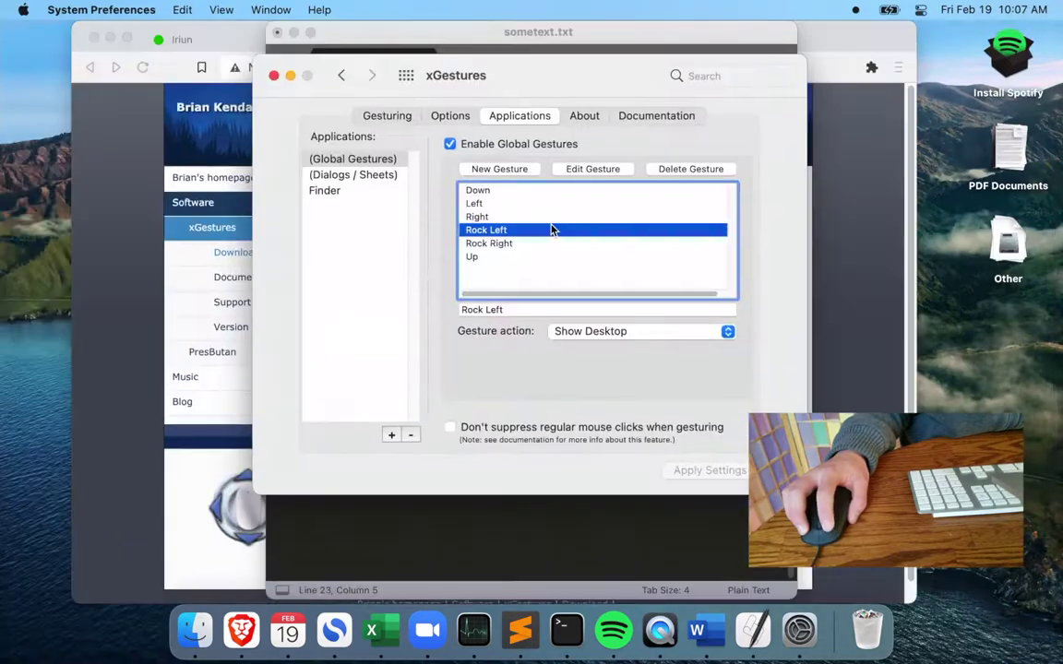
click(551, 230)
key(F11)
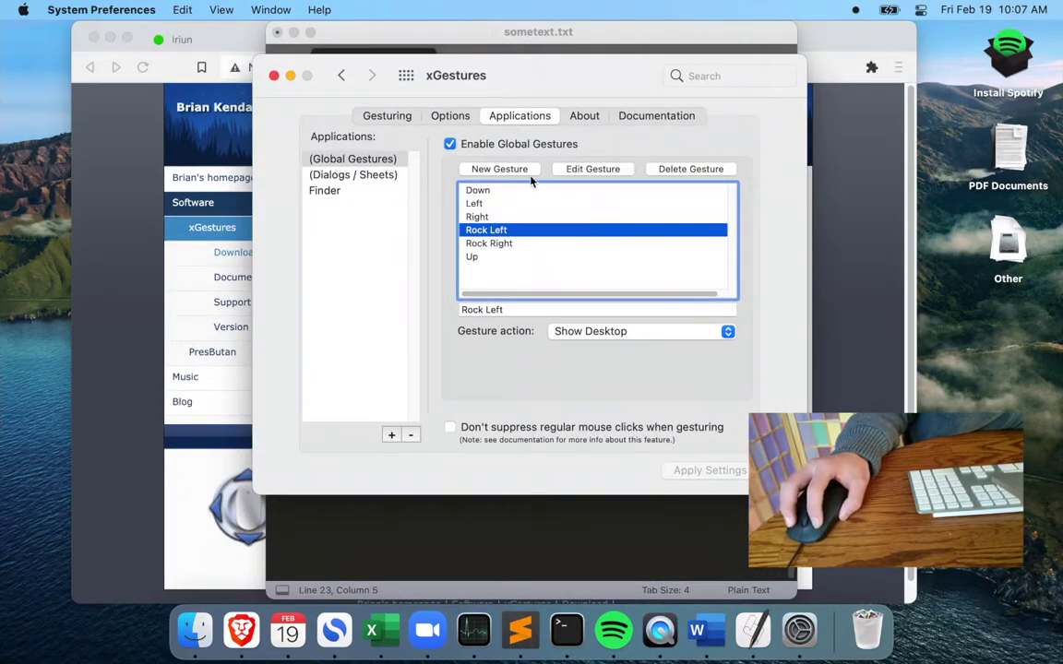
Try defining a new global gesture with the sequence Right Up Left Down, then clear and discard it.
click(485, 169)
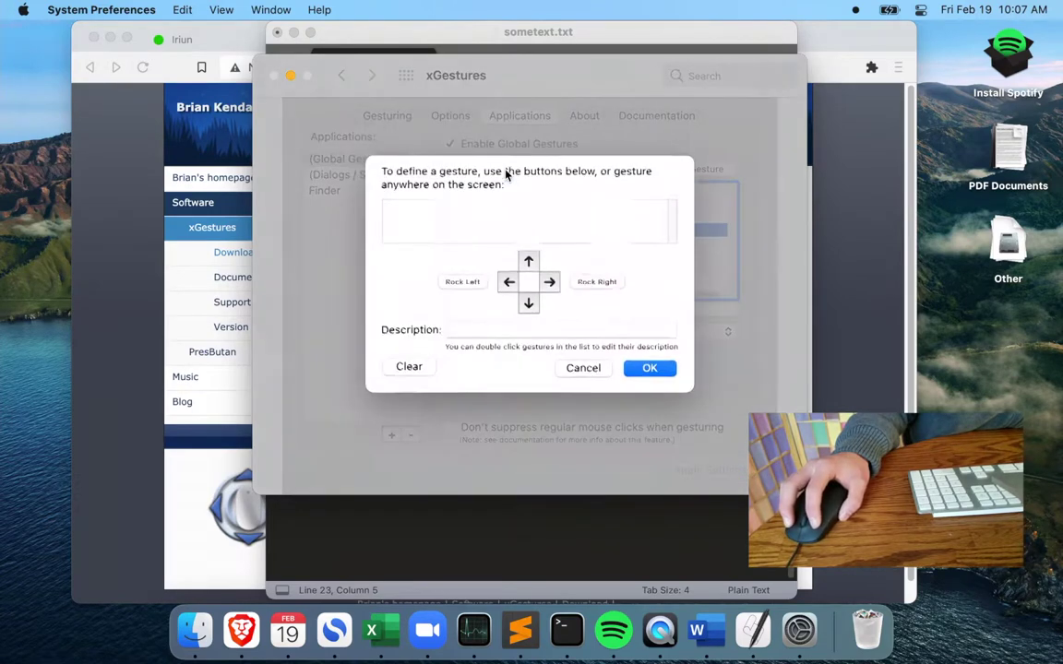
click(548, 282)
click(528, 261)
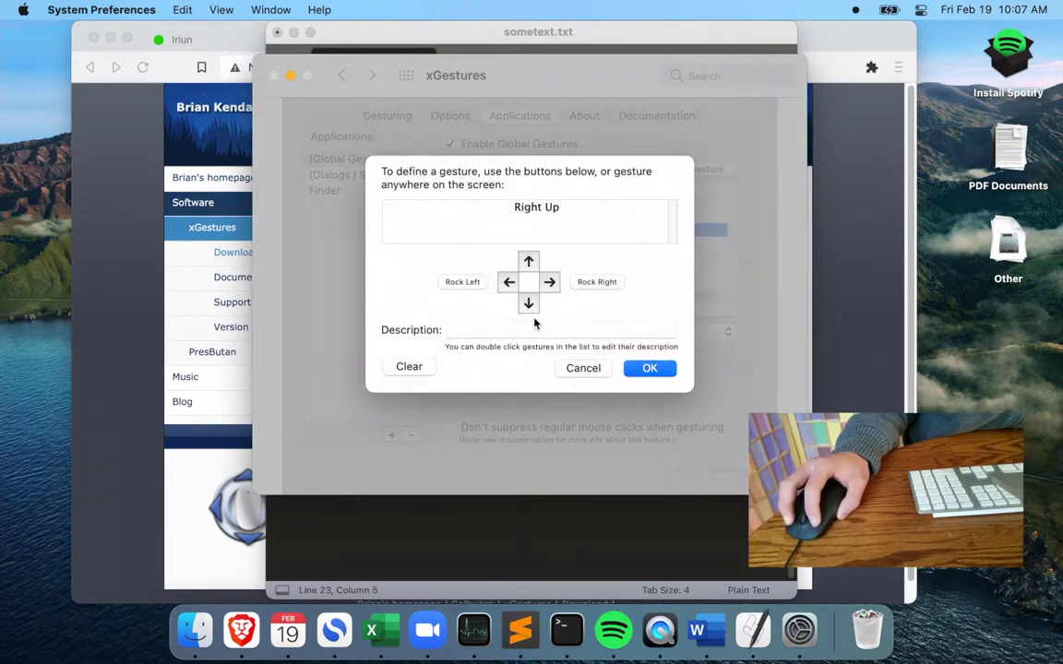
click(506, 284)
click(527, 304)
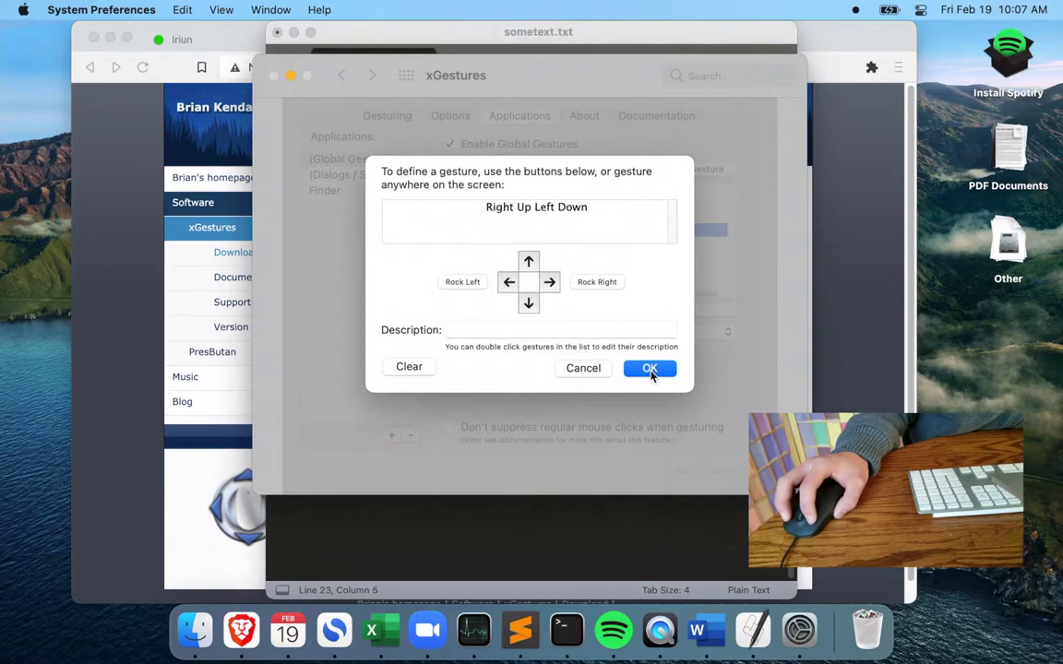
click(413, 368)
click(585, 367)
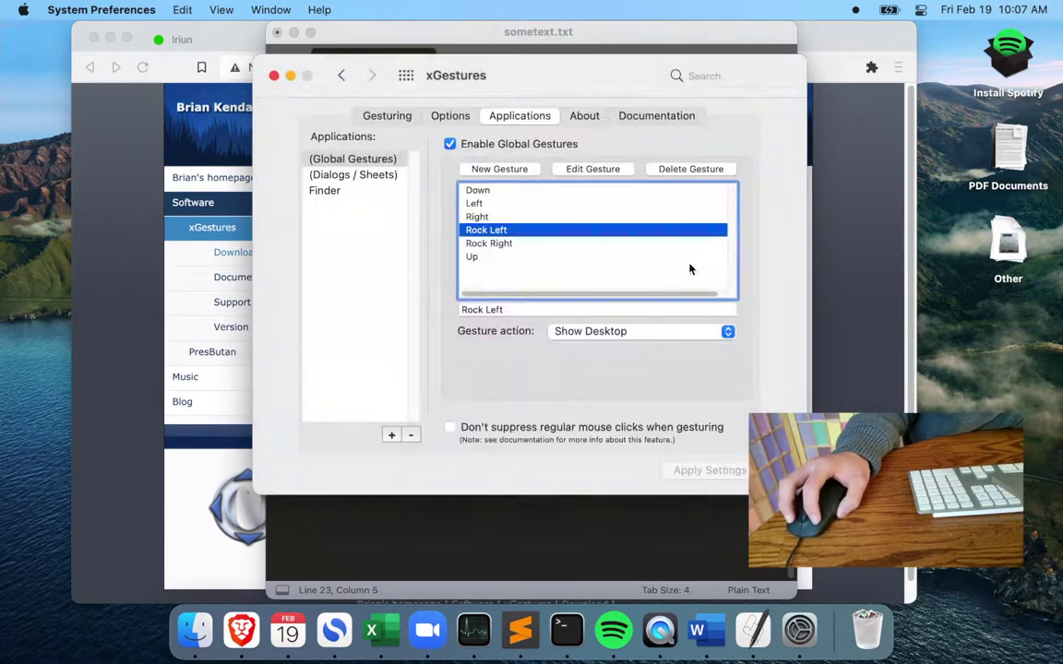
Recheck the Rock Right and Rock Left gestures in the global list, ending with the Up gesture selected.
click(512, 244)
click(511, 231)
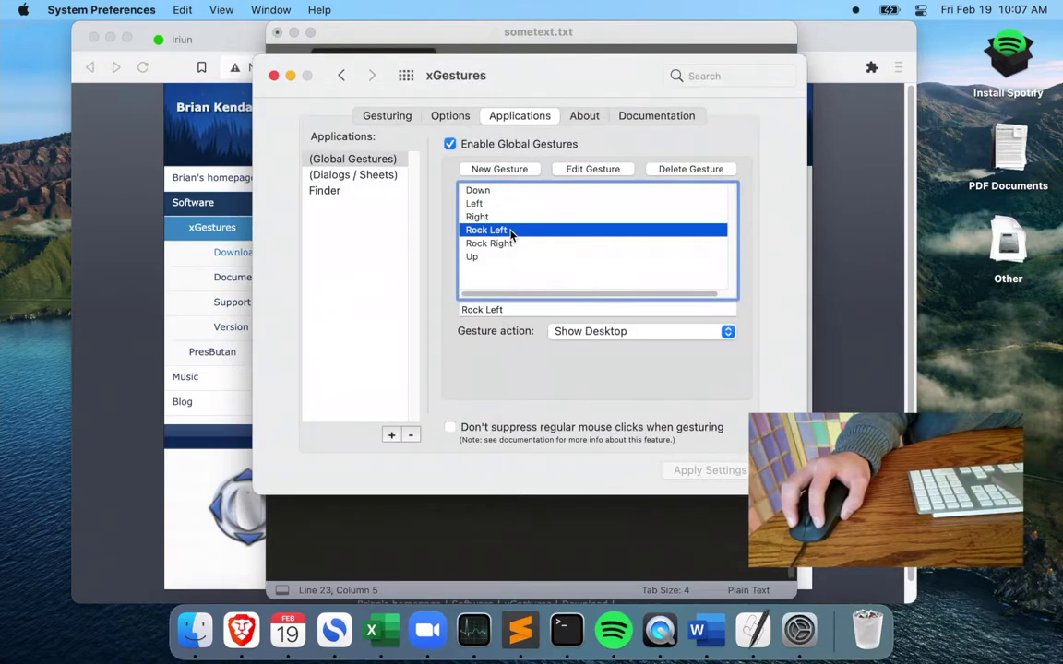
click(512, 245)
click(512, 230)
click(514, 244)
click(512, 231)
click(516, 258)
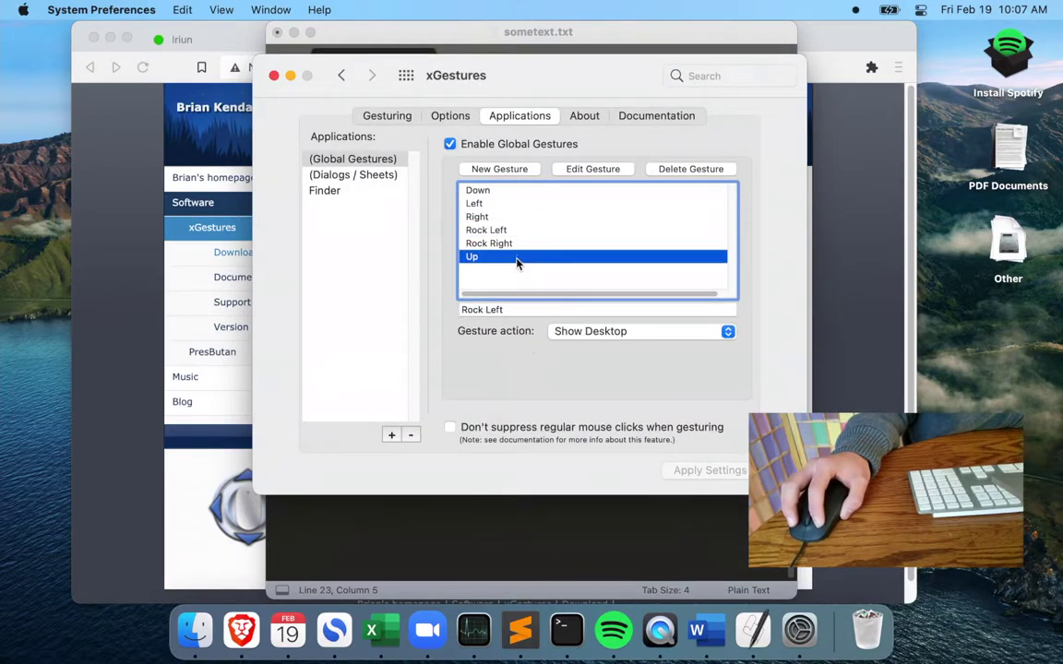
Compare the Rock Left and Rock Right global gestures, then review the actions available for Rock Left, keeping Show Desktop.
click(511, 231)
click(510, 243)
click(511, 231)
click(514, 241)
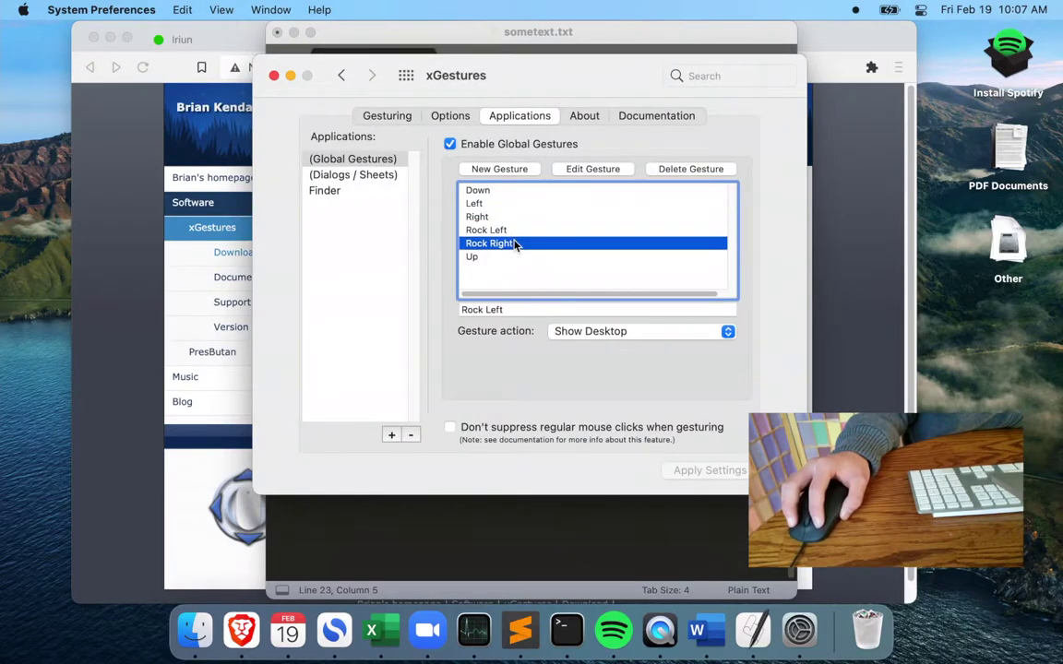
click(512, 230)
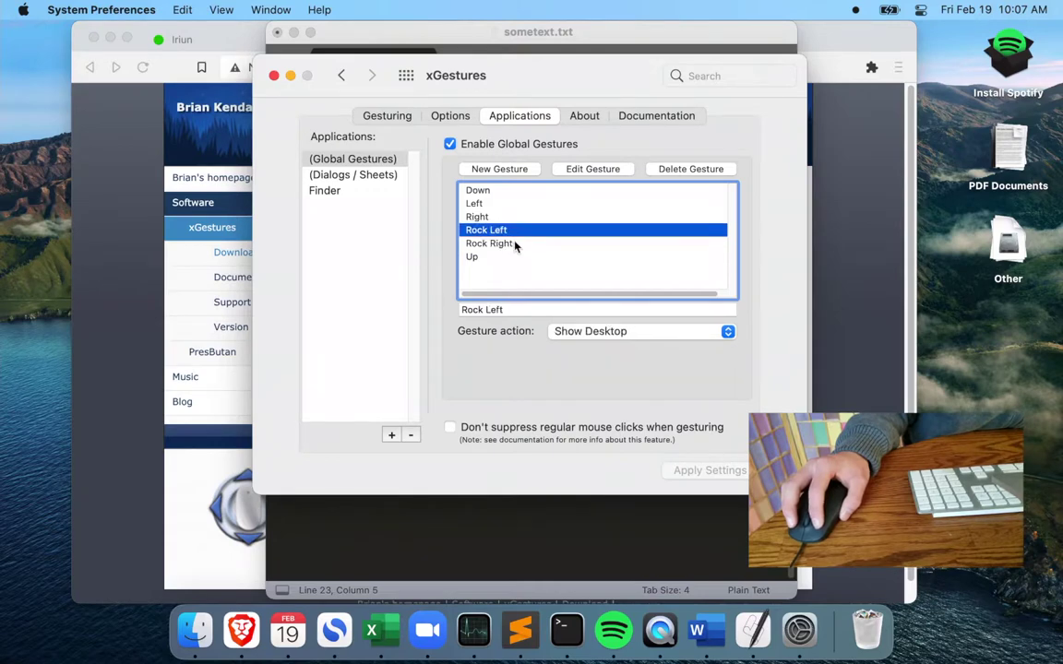
click(515, 244)
click(518, 231)
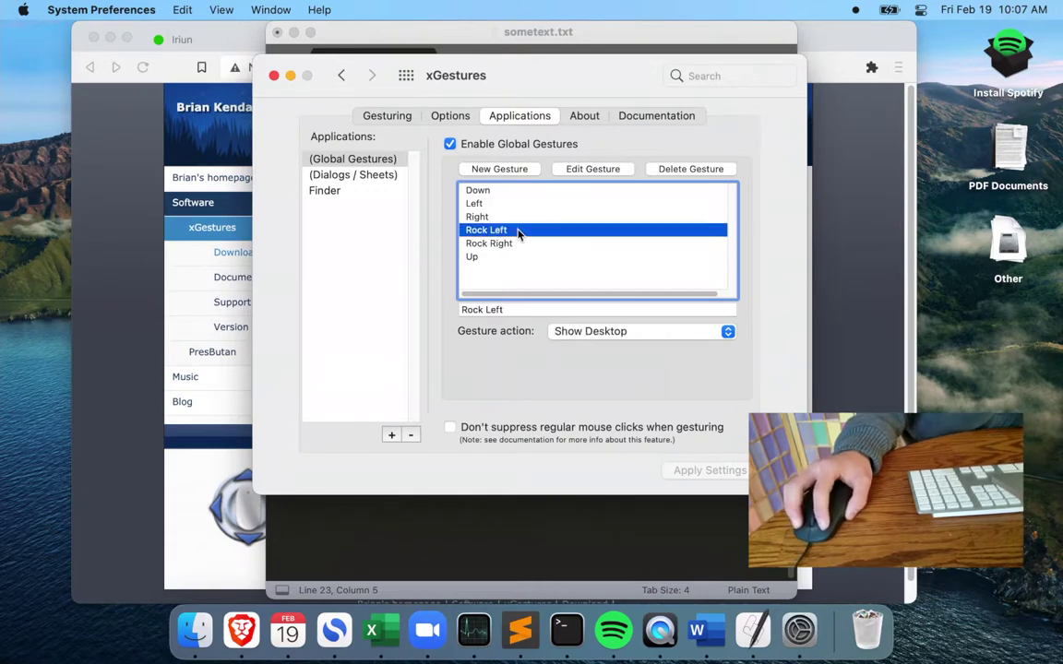
click(605, 334)
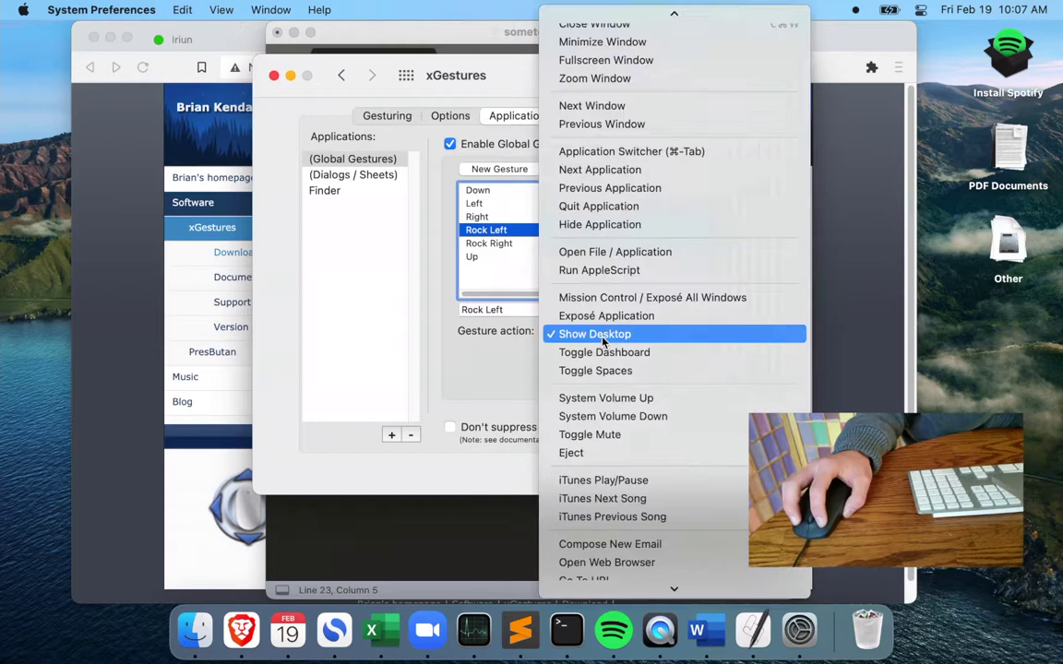
click(535, 339)
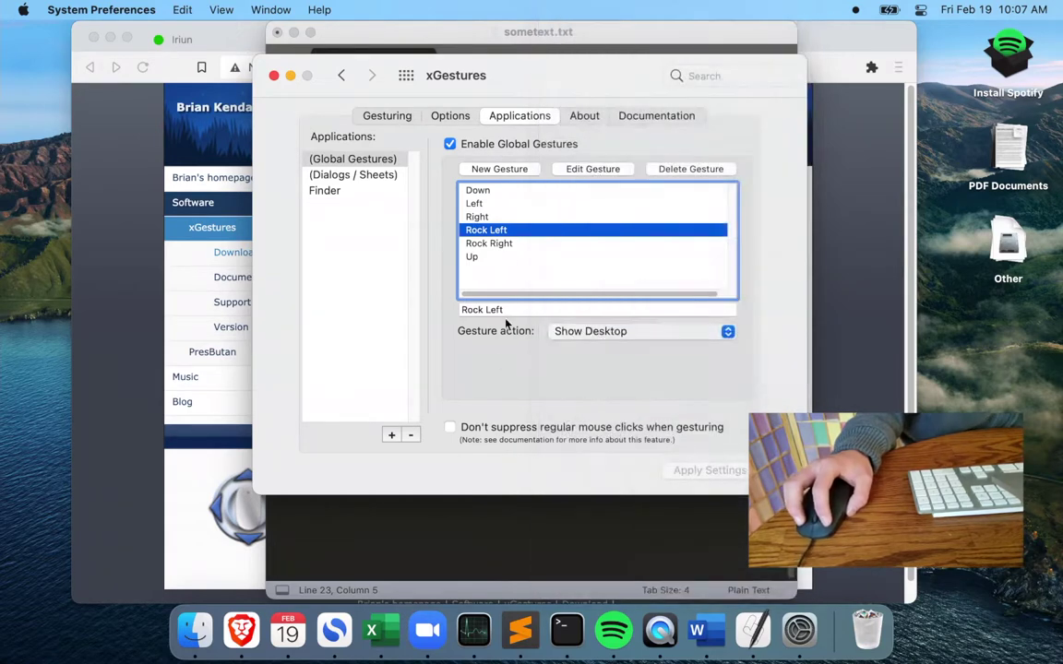
Choose Launchpad from the Applications folder as the application that the Rock Right gesture opens.
click(503, 242)
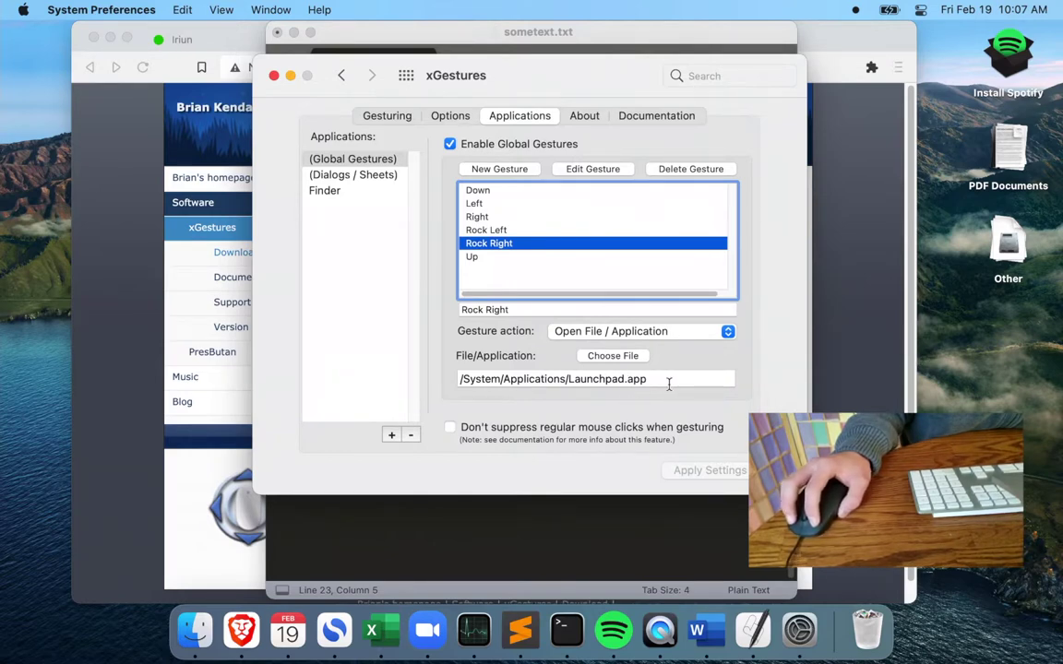
click(620, 358)
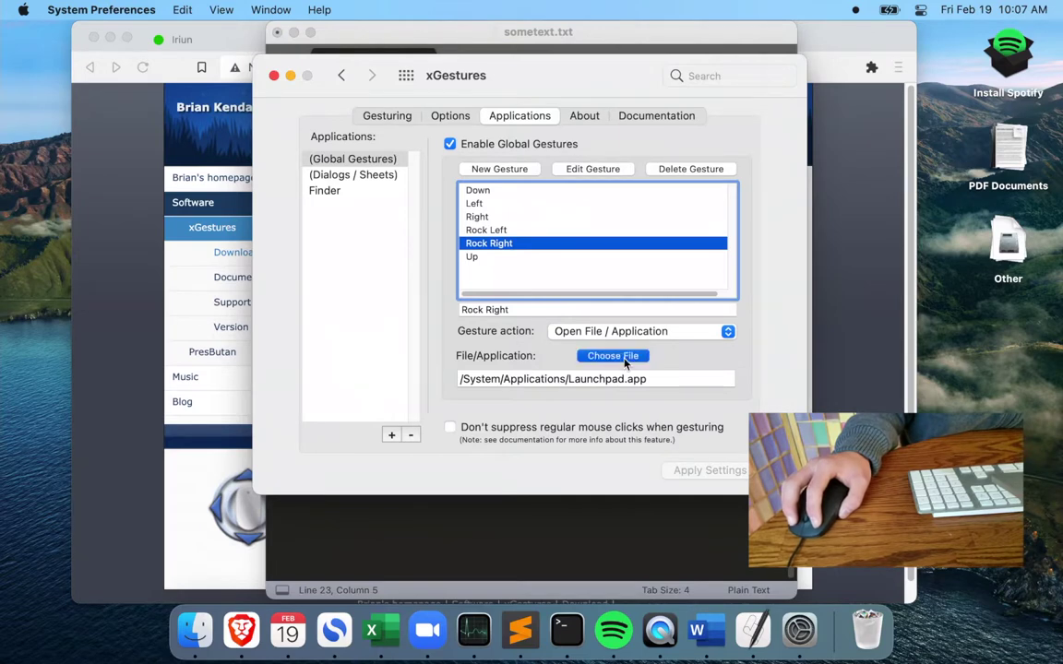
scroll(470, 267, down, 10)
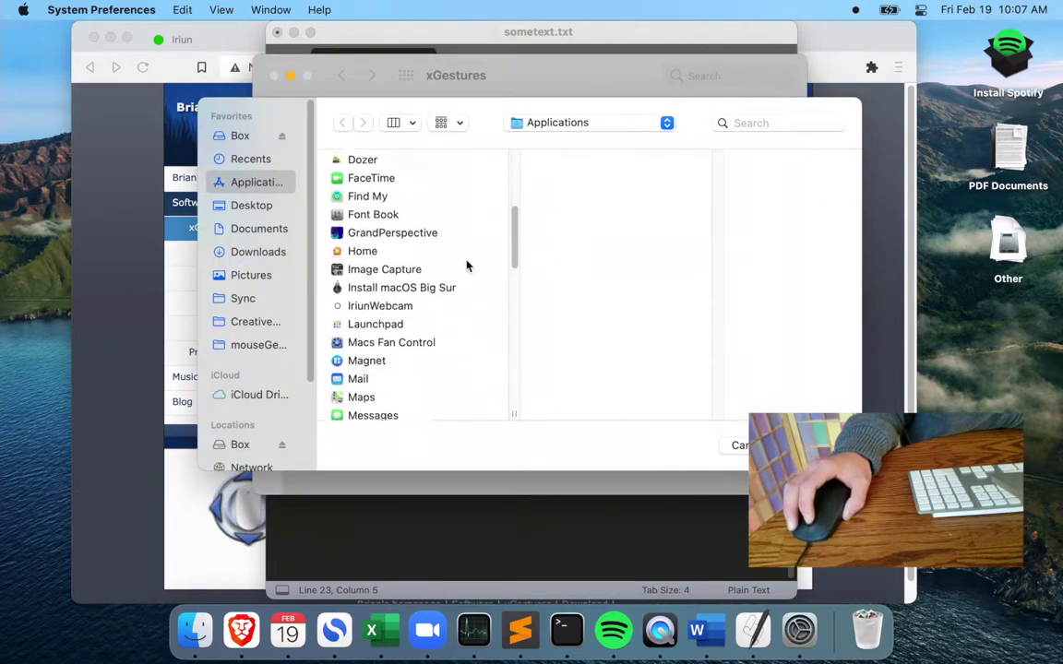
click(364, 258)
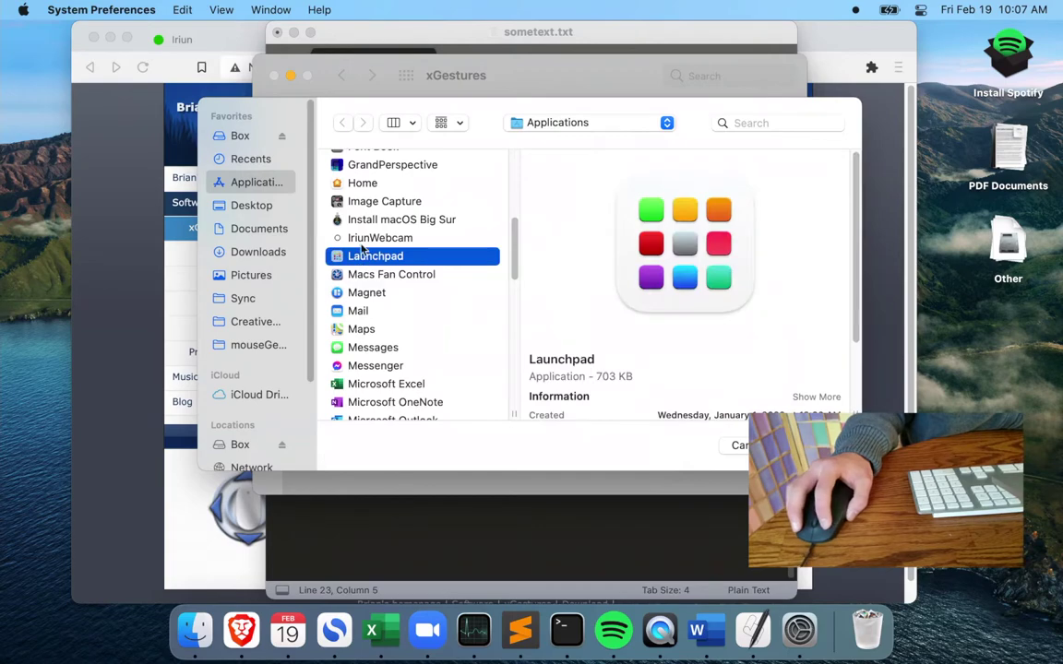
click(814, 445)
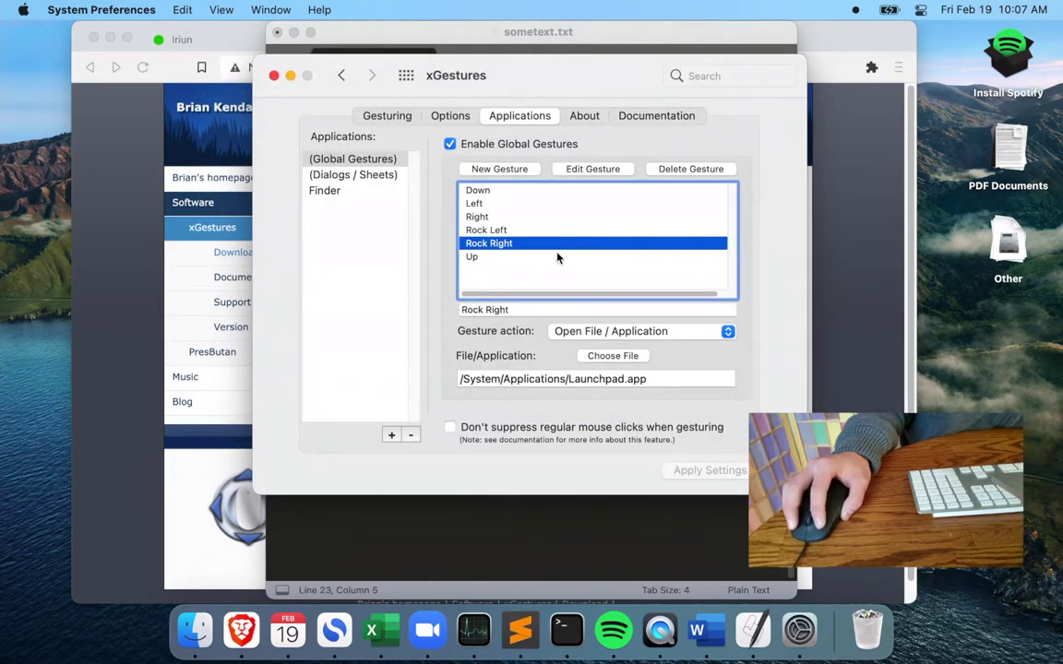
Review the actions assigned to the Down, Left, Right and Up global gestures, ending with Right selected.
click(535, 190)
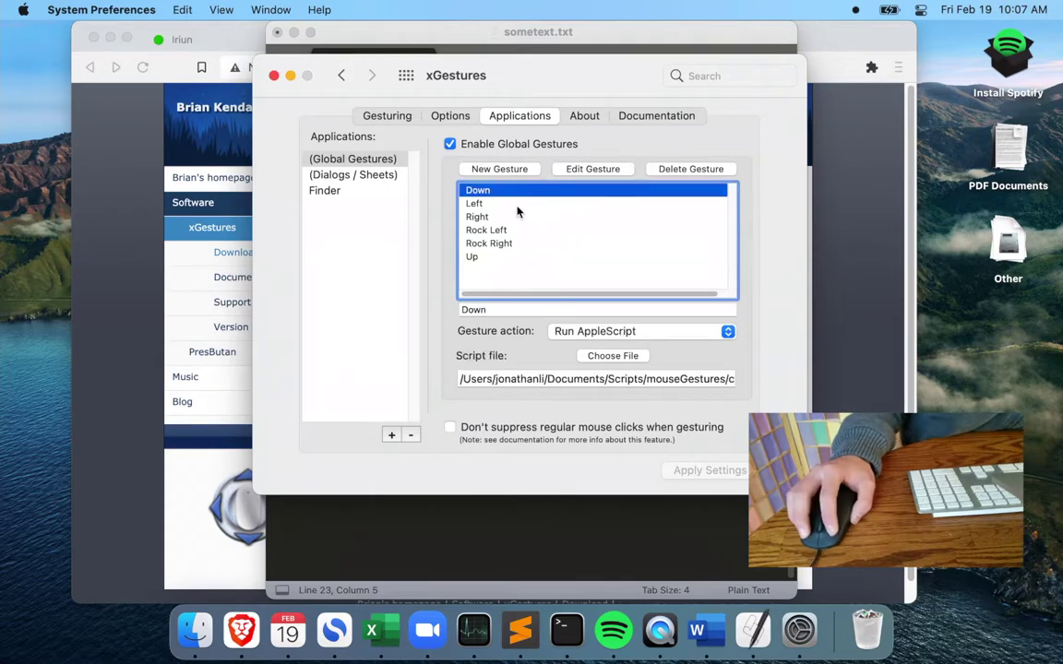
click(495, 204)
click(490, 217)
click(490, 257)
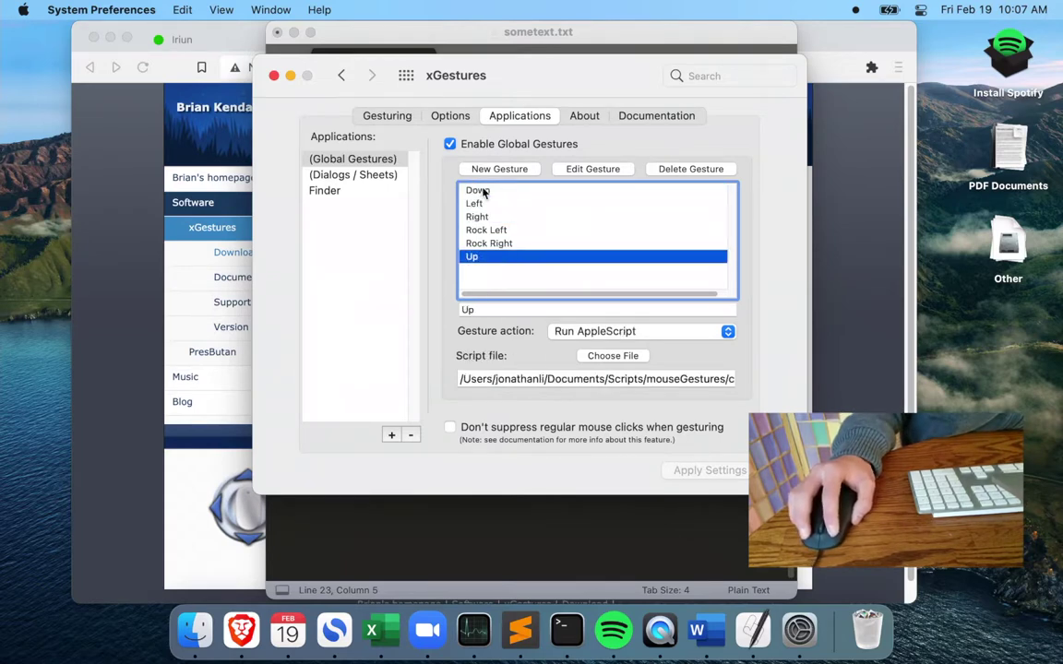
click(484, 190)
click(480, 204)
click(482, 217)
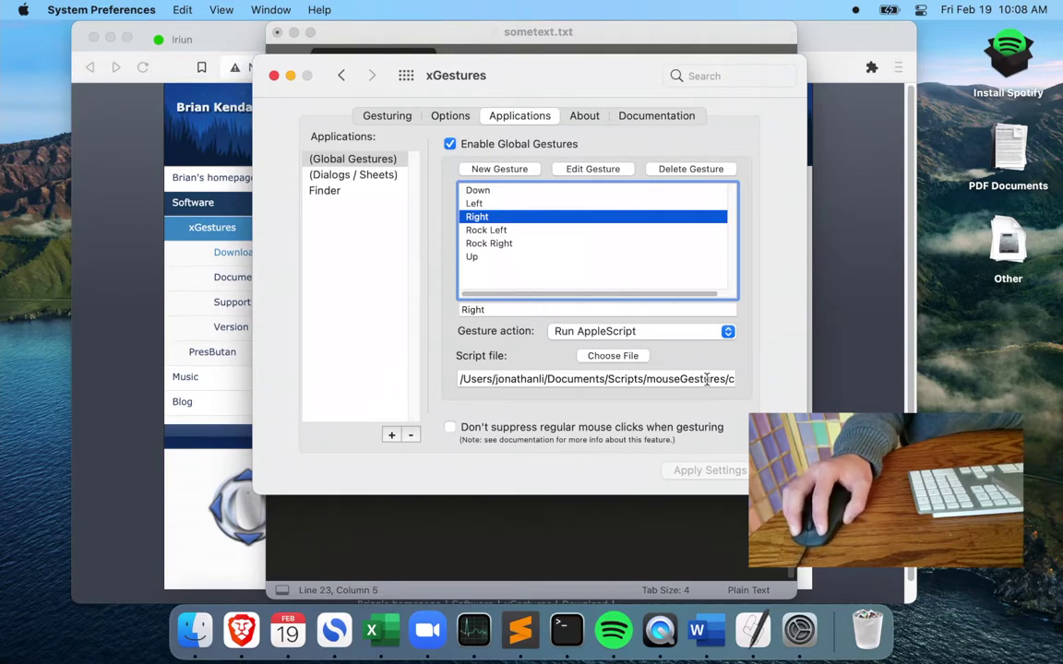
Examine the end of the Up gesture's script path, highlighting the AppleScript file name.
click(473, 258)
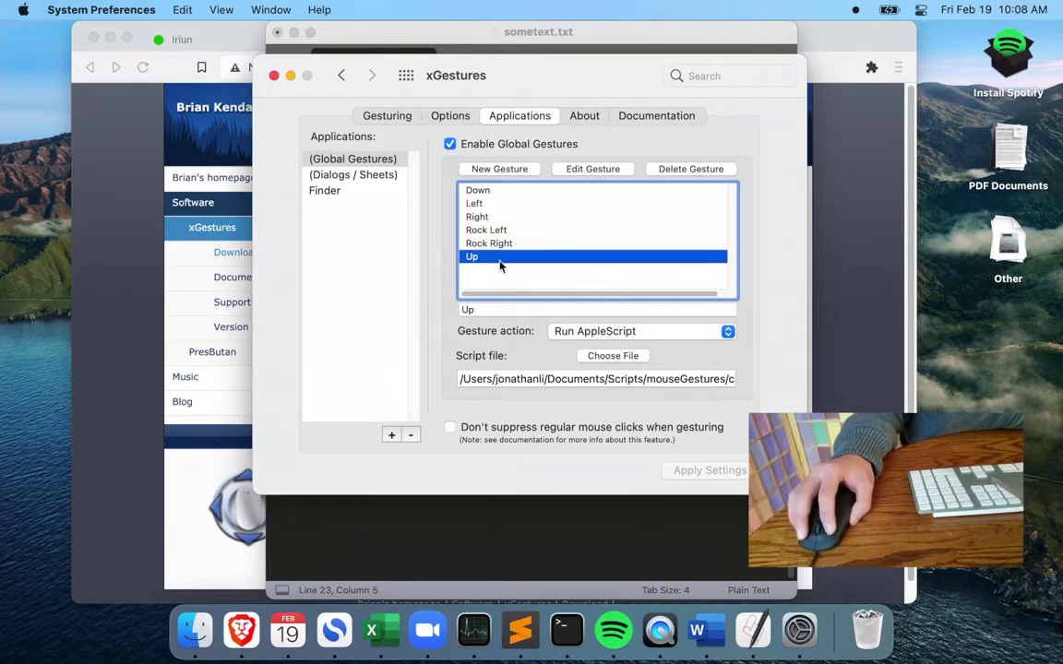
drag(556, 378, 780, 385)
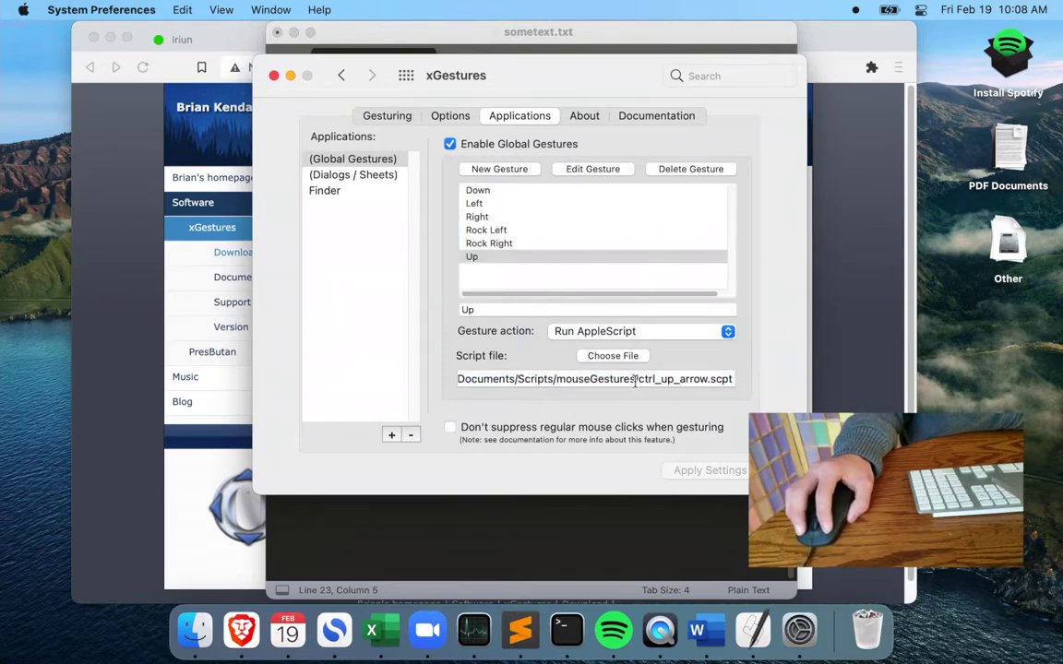
drag(637, 380, 732, 380)
Switch to Finder, open the mouseGestures folder and shift its window slightly away from the screen edge.
click(32, 397)
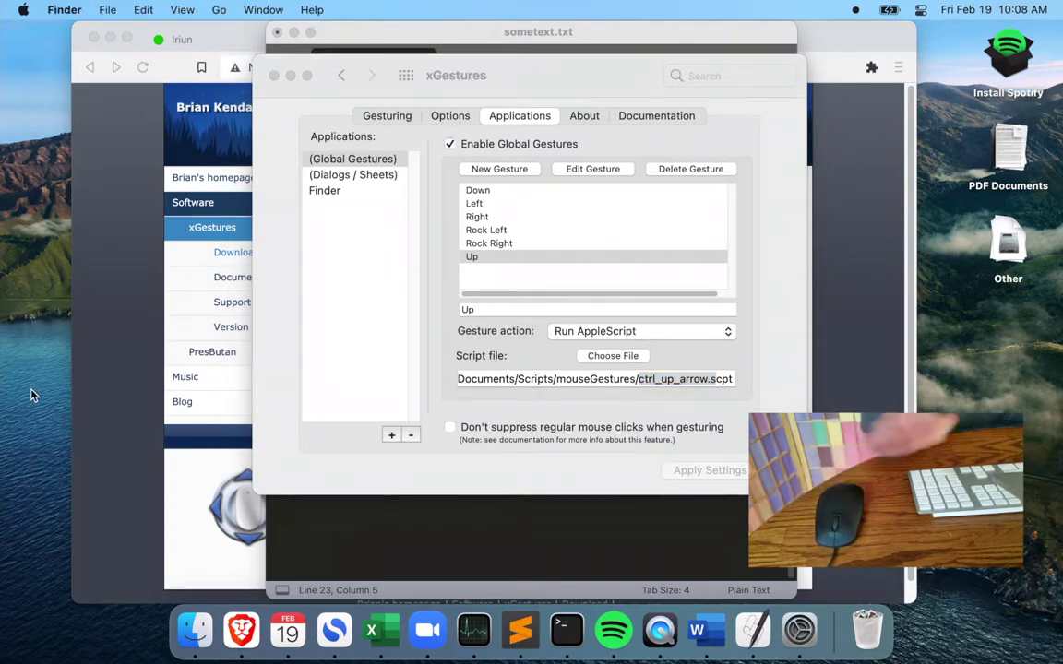
click(193, 636)
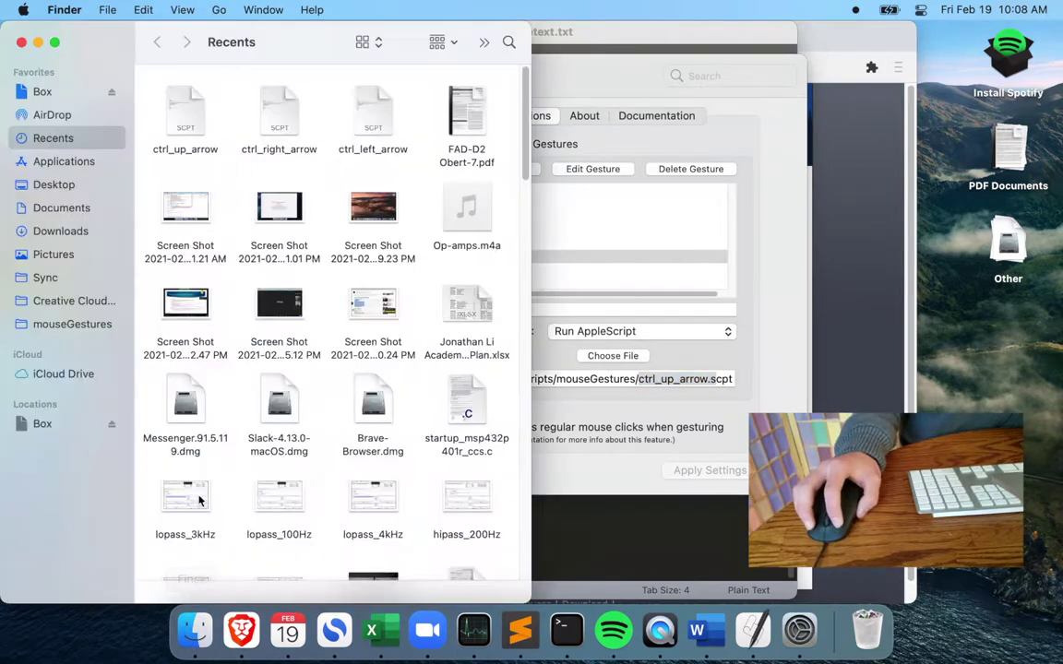
click(72, 323)
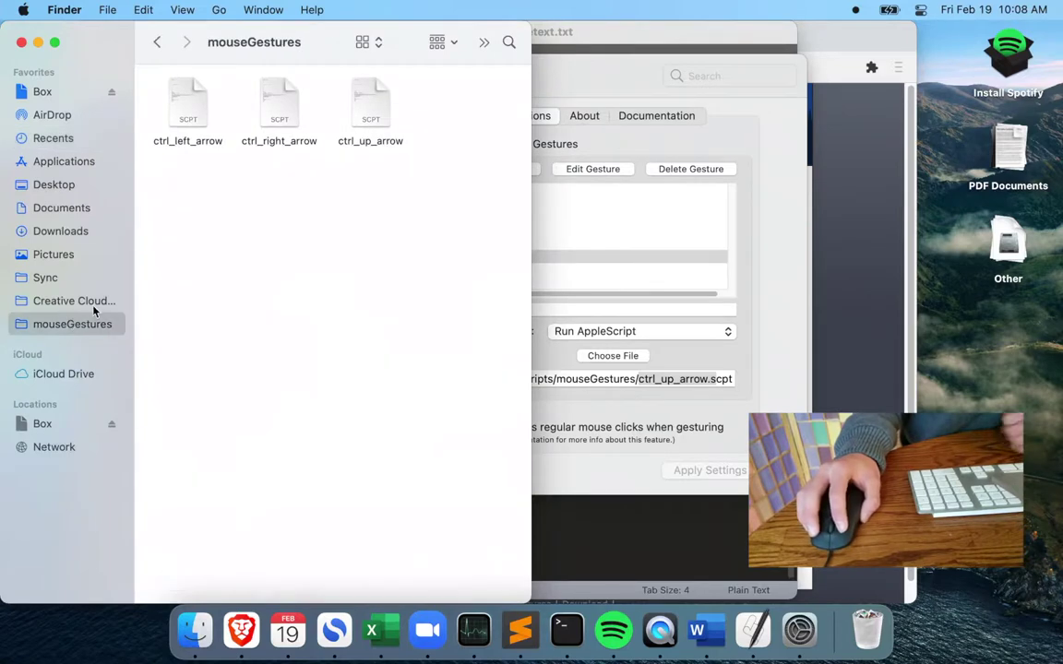
drag(319, 48, 351, 48)
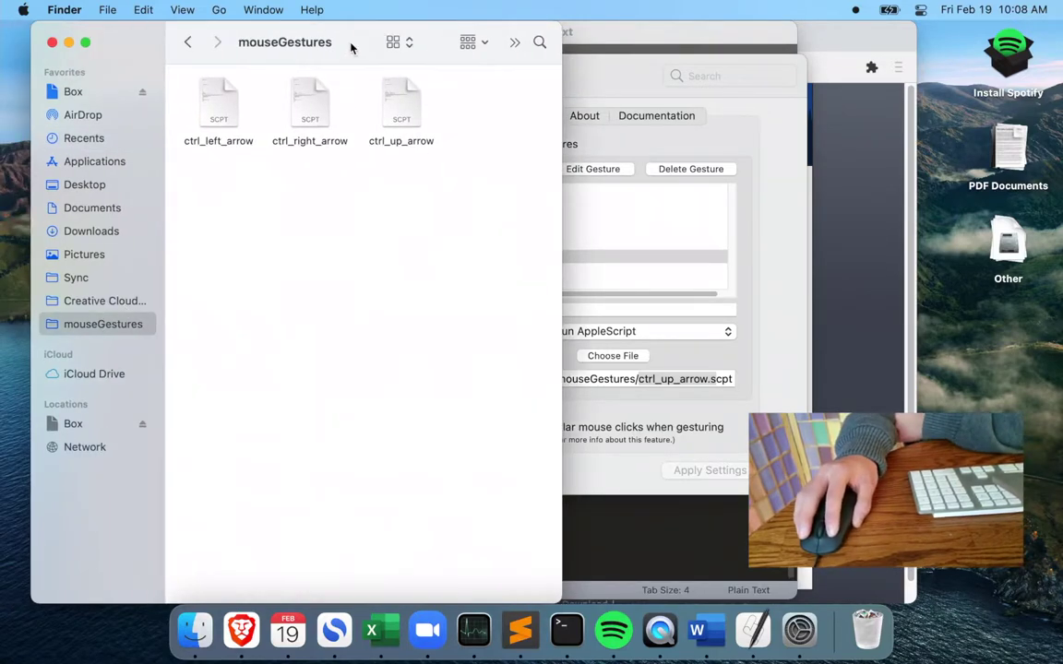
Open the ctrl_up_arrow script in Script Editor, examine its key code command, and close it.
click(397, 107)
double_click(399, 108)
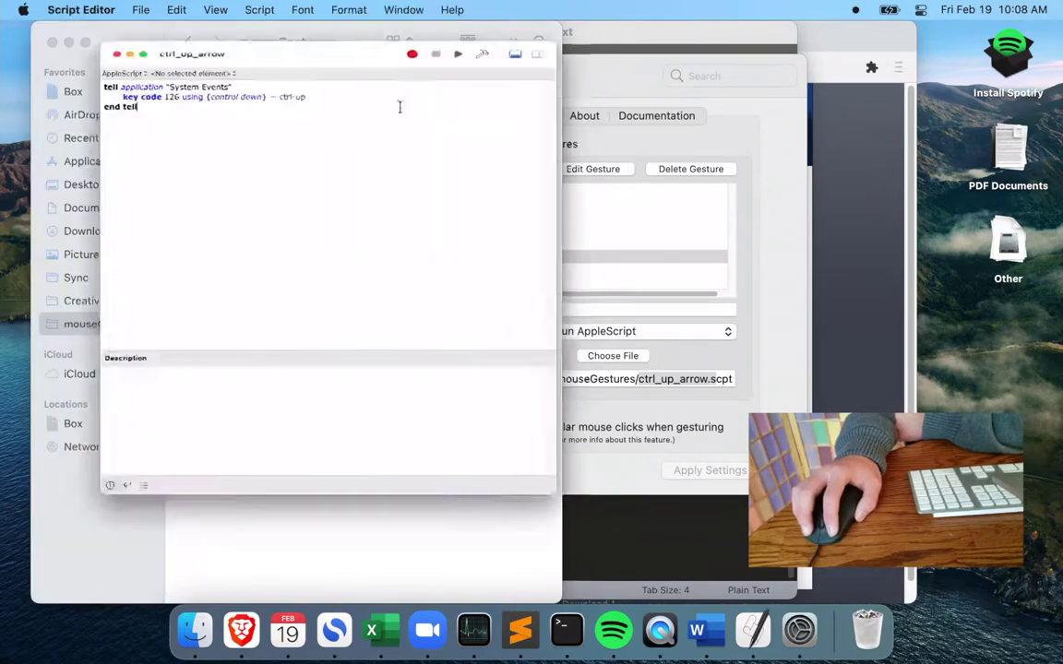
drag(42, 90, 211, 119)
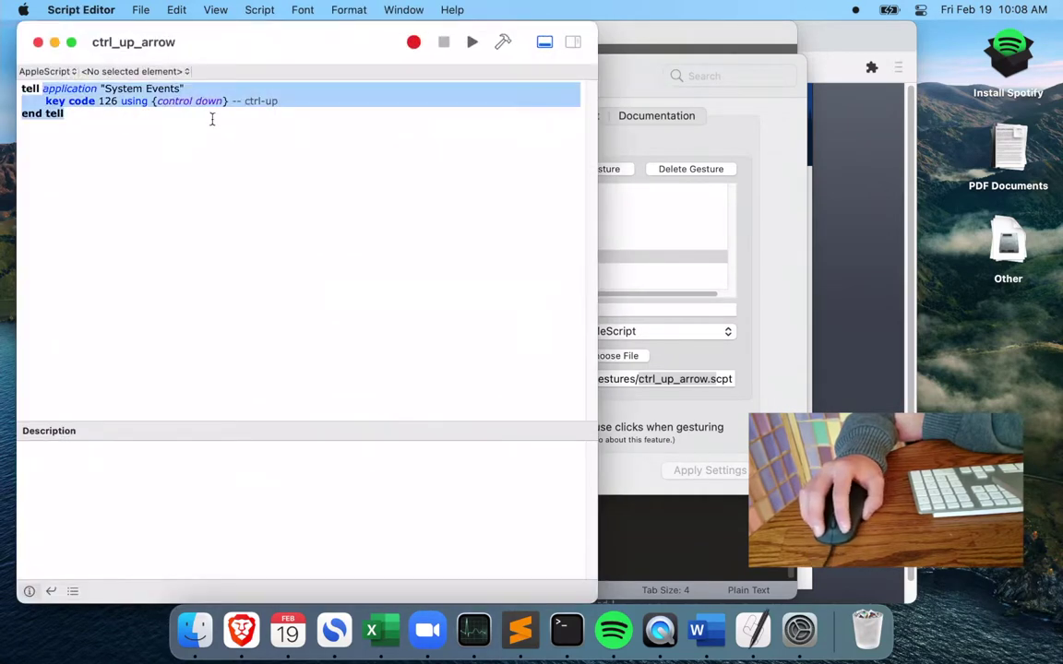
click(308, 124)
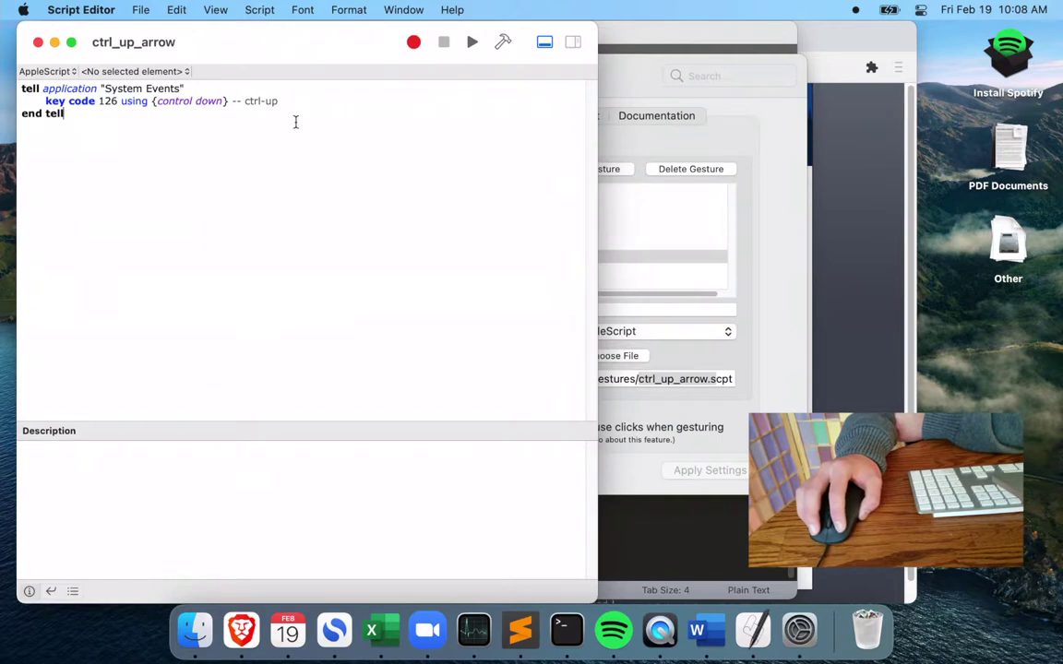
drag(313, 47, 379, 47)
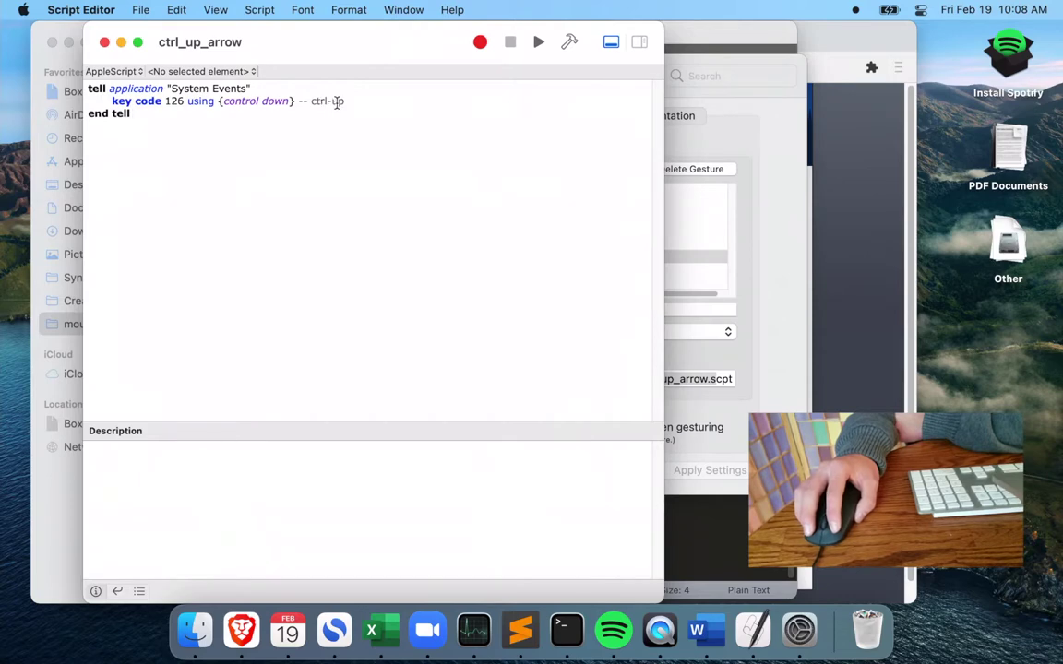
click(104, 42)
Open, examine and close the ctrl_right_arrow and ctrl_left_arrow scripts in turn, returning to the mouseGestures folder with nothing selected.
double_click(307, 107)
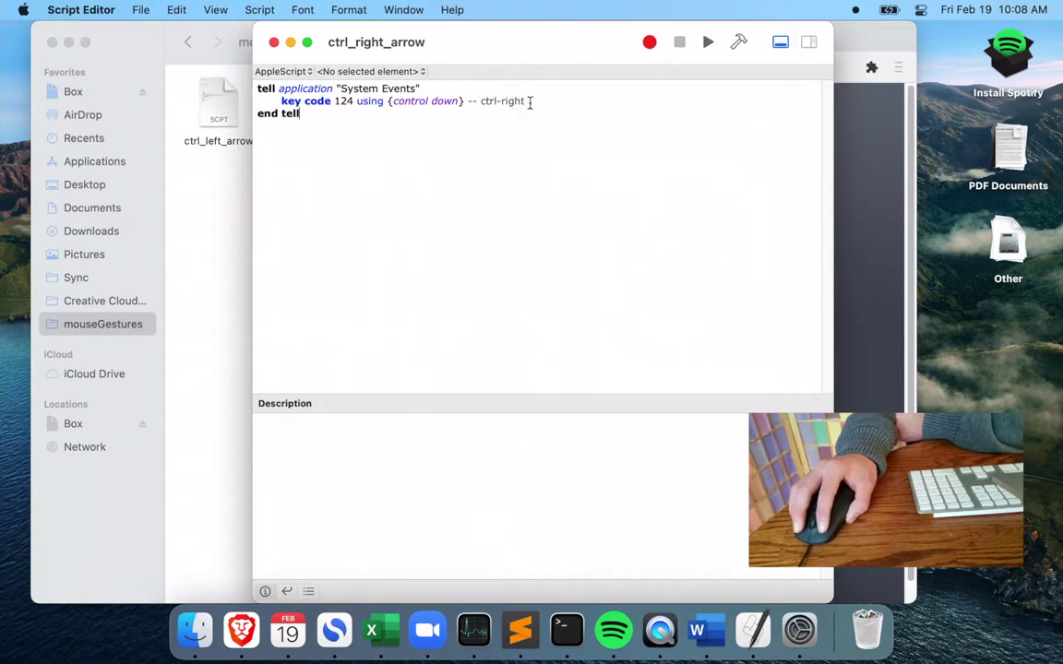
click(273, 42)
double_click(218, 99)
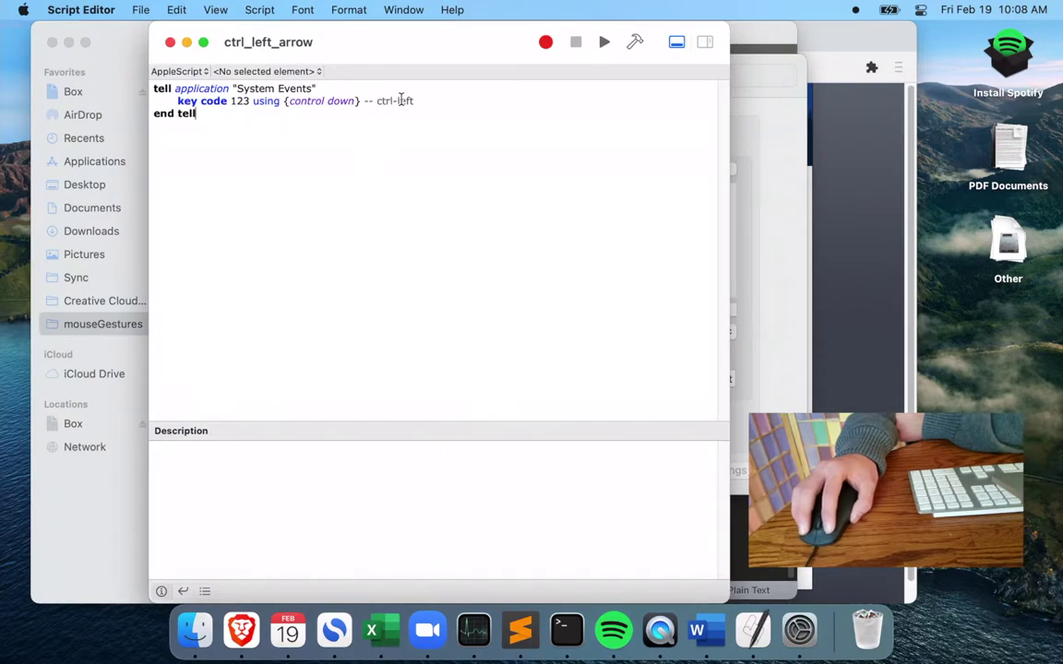
click(169, 41)
click(441, 195)
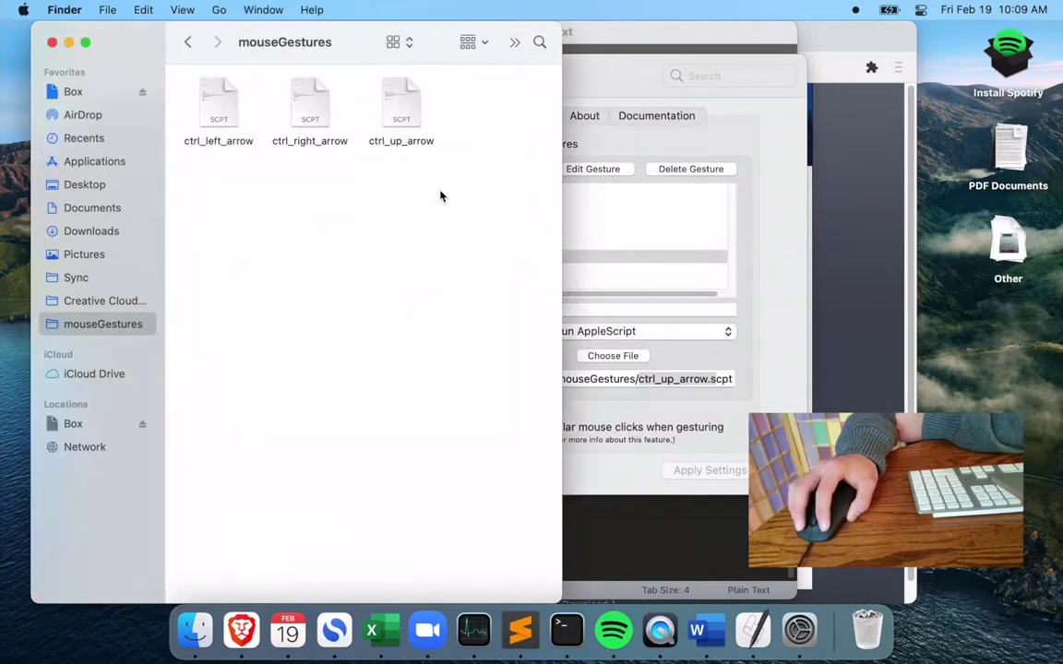
drag(441, 195, 176, 85)
click(444, 209)
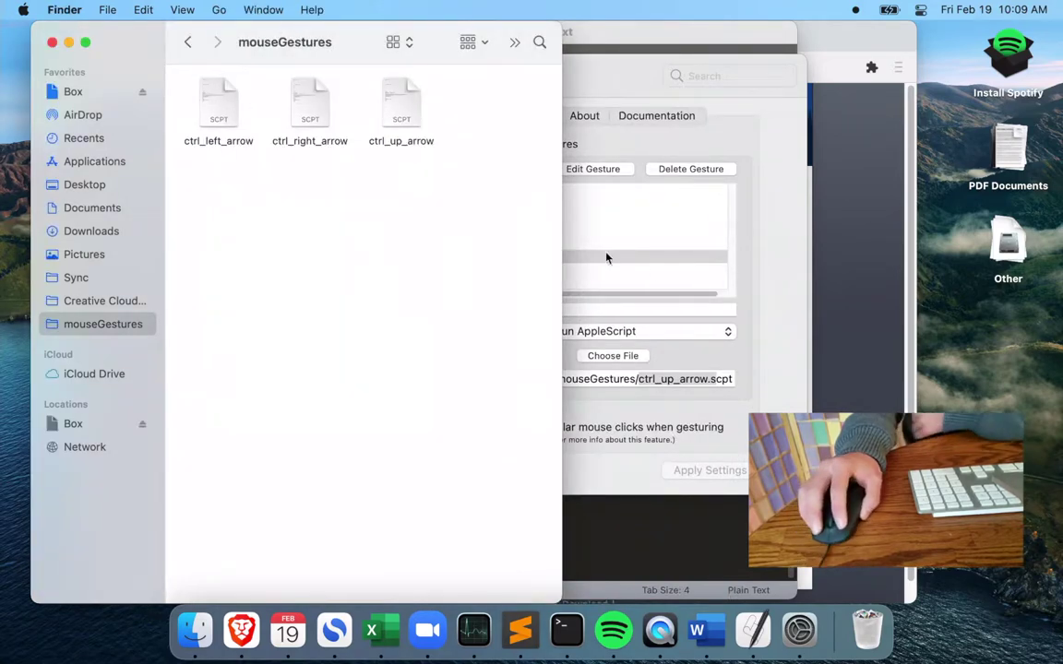
Return to the xGestures window and check which script files the Up and Down gestures run.
click(763, 142)
click(525, 191)
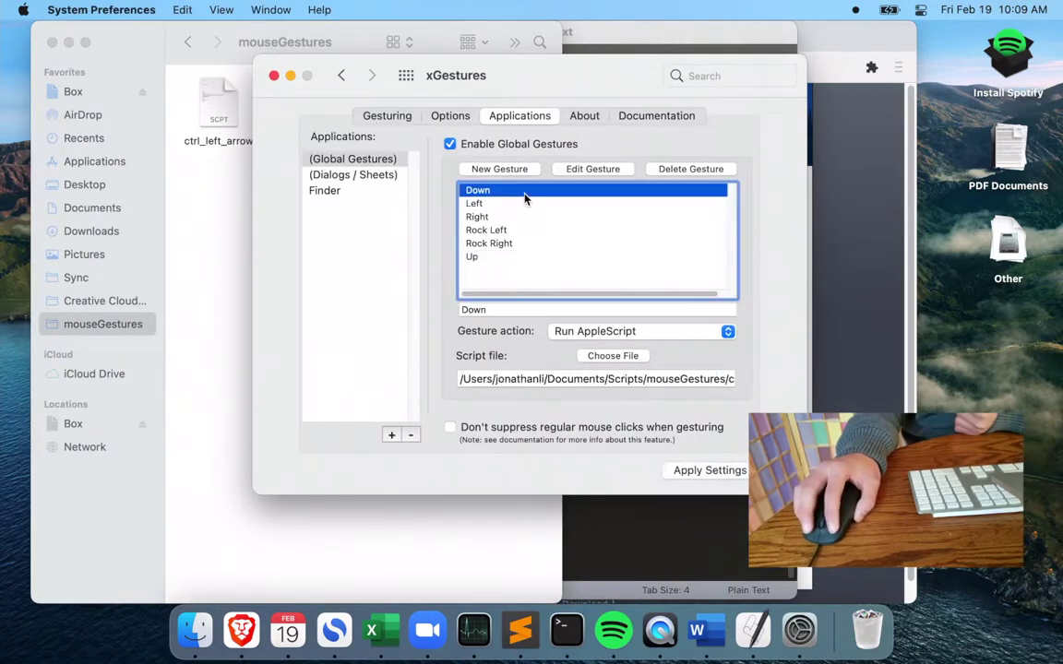
click(509, 258)
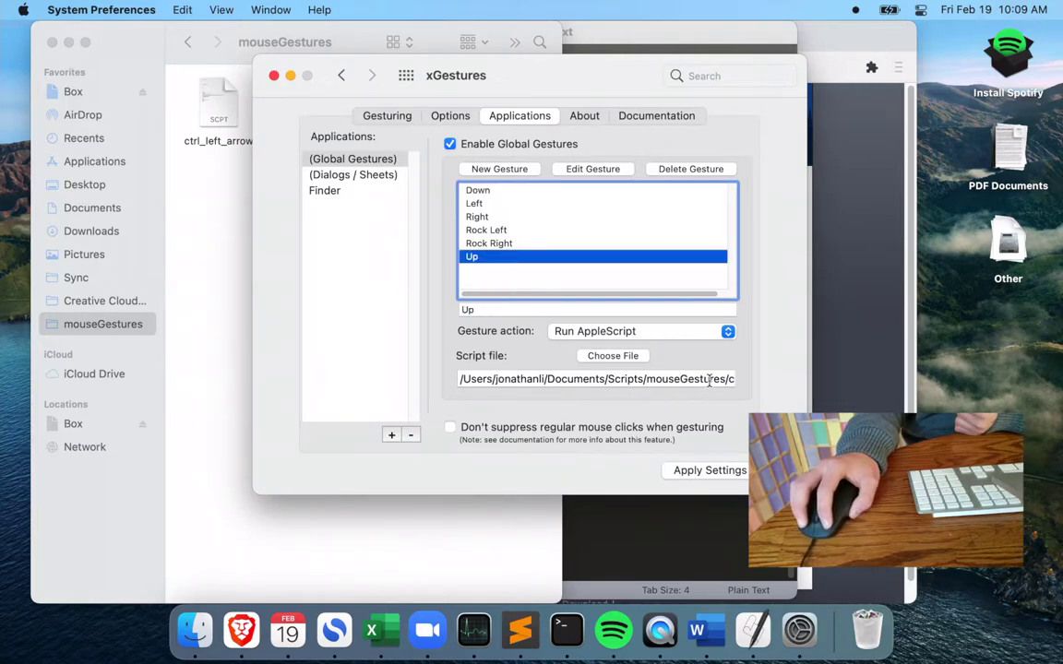
drag(708, 380, 799, 387)
click(495, 193)
click(661, 380)
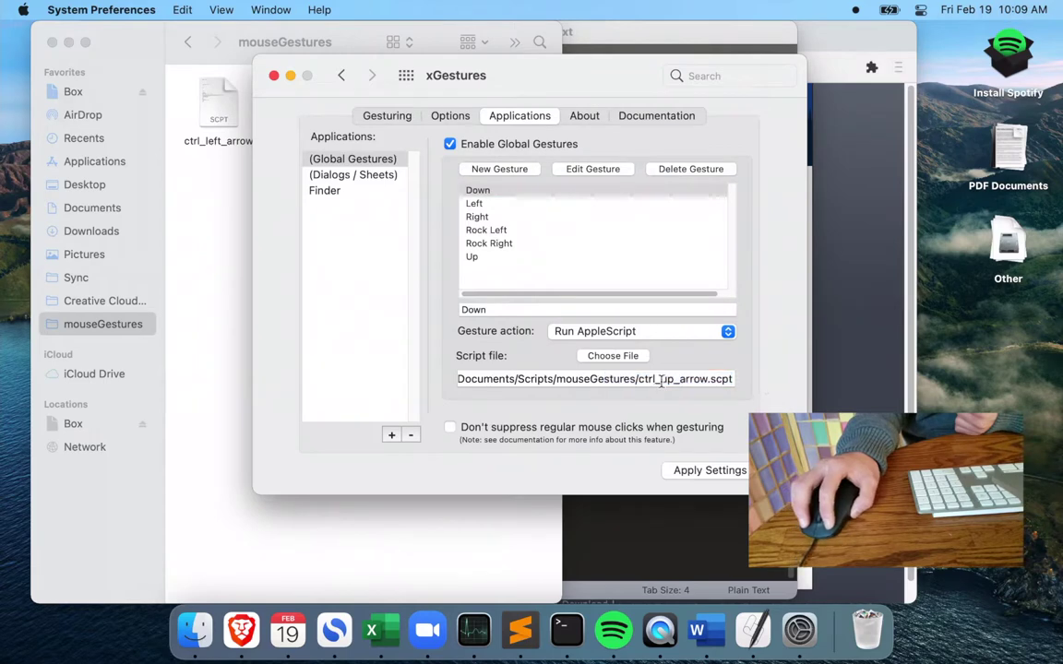
Check which script files the Left and Right gestures run by viewing the ends of their paths.
click(500, 205)
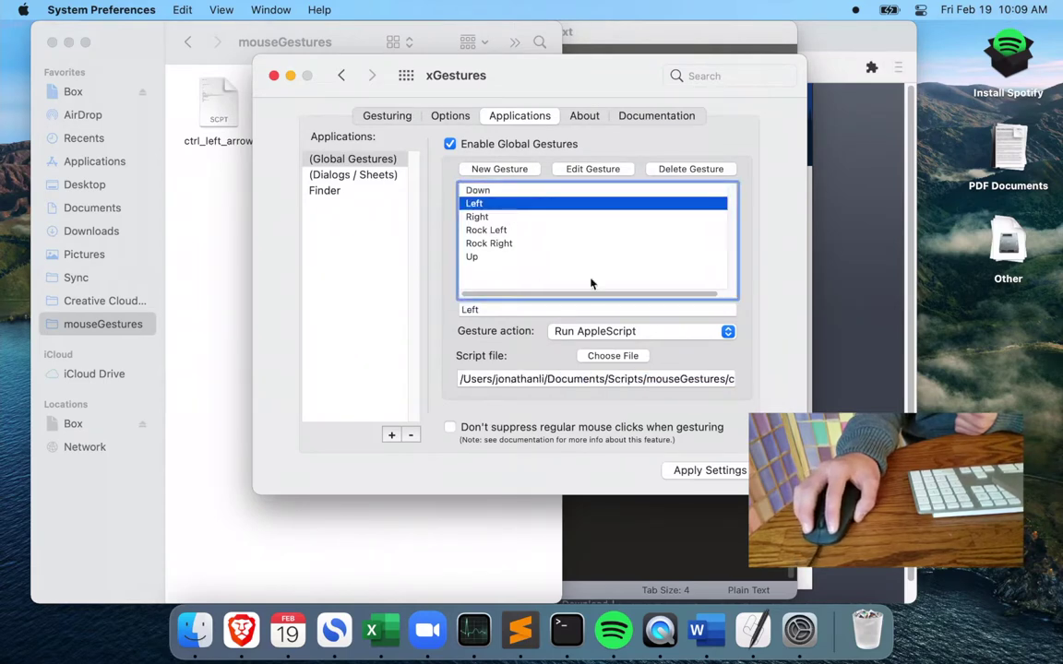
drag(685, 384, 842, 394)
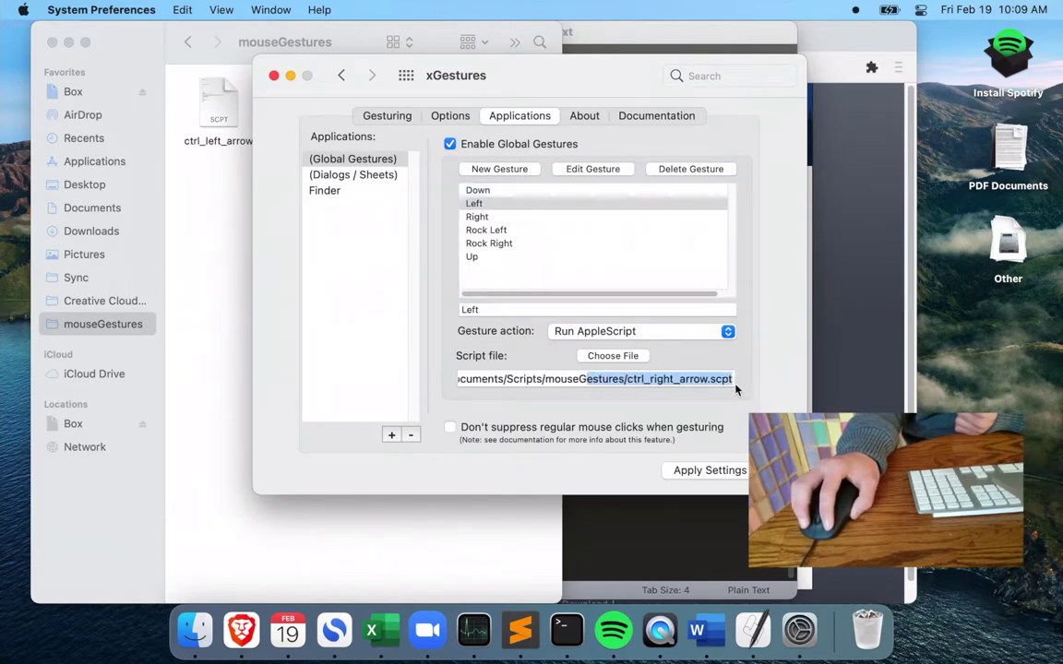
click(518, 222)
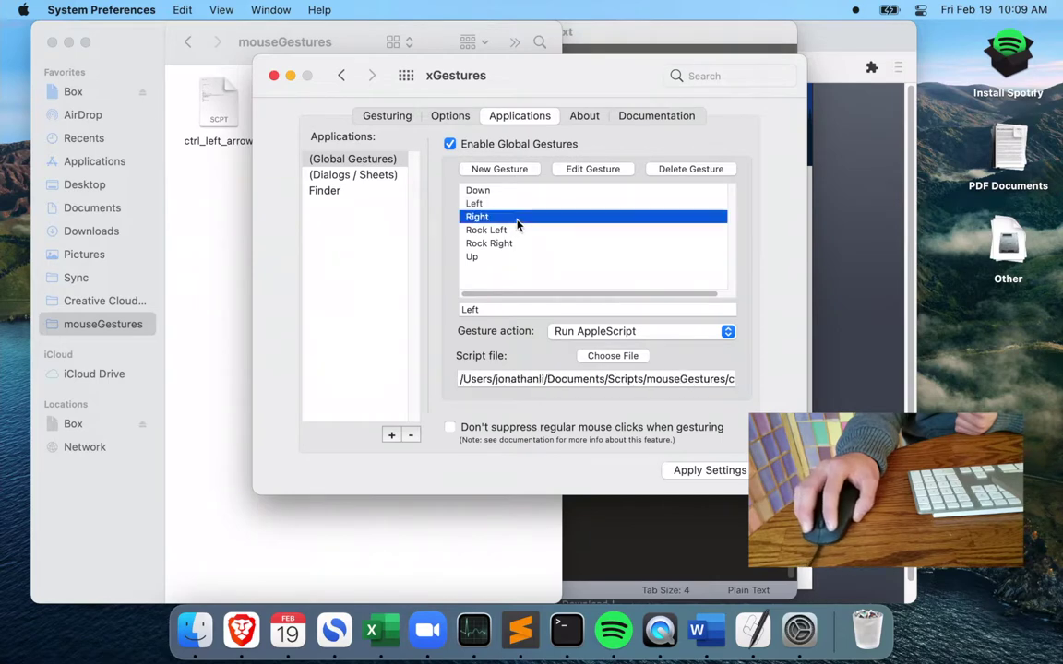
drag(668, 378, 828, 382)
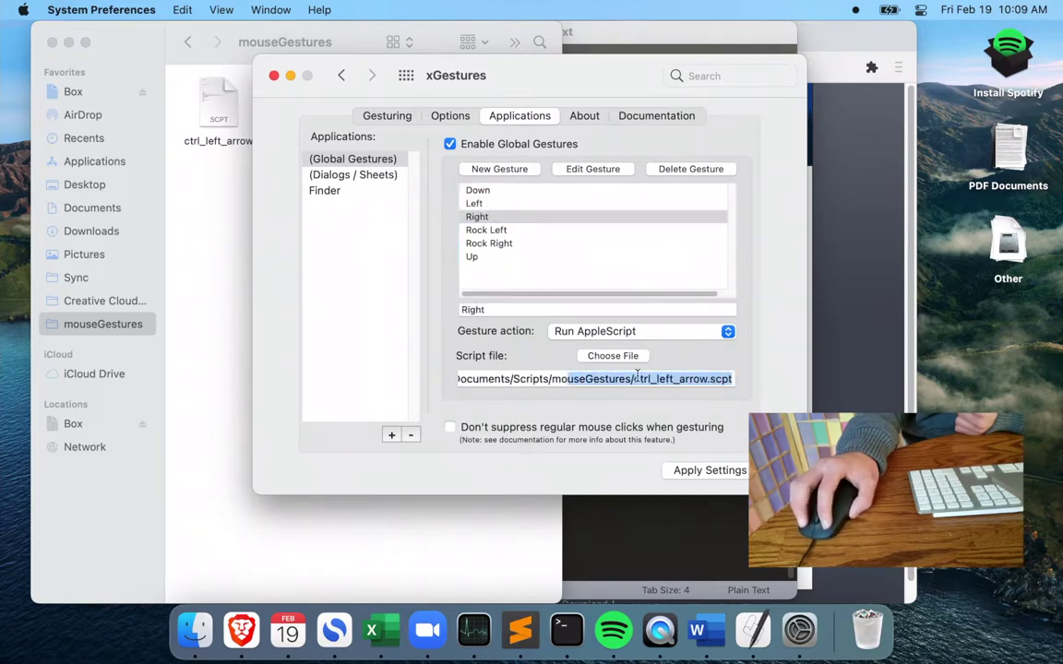
click(661, 379)
drag(640, 379, 458, 379)
click(689, 381)
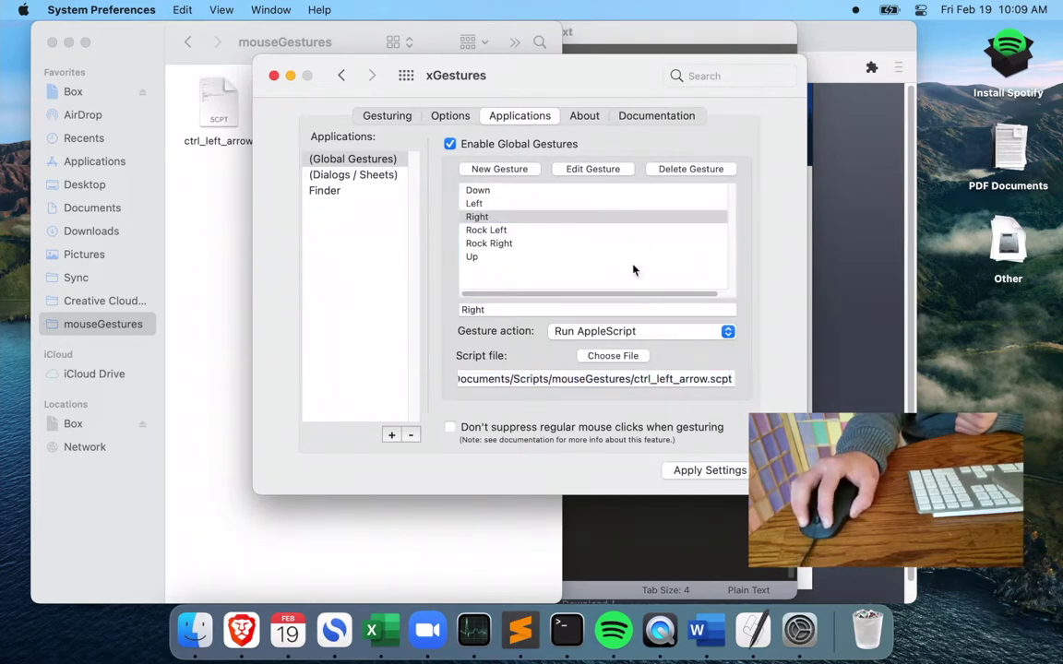
Apply the gesture settings and compare the script files that the global Left and Right gestures run.
click(746, 475)
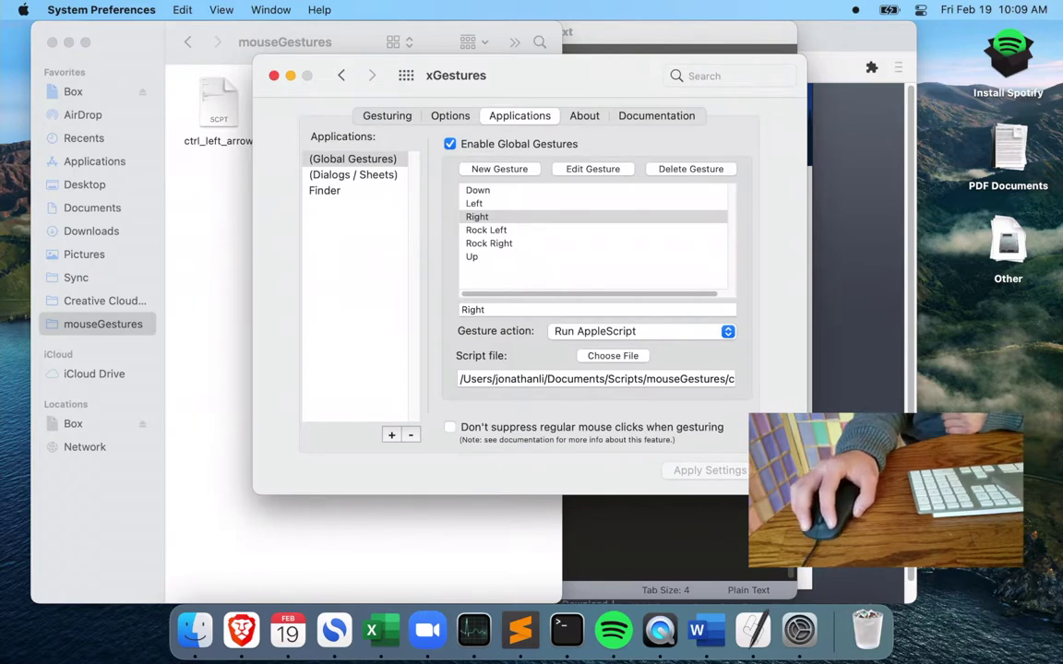
click(493, 203)
click(494, 216)
click(489, 203)
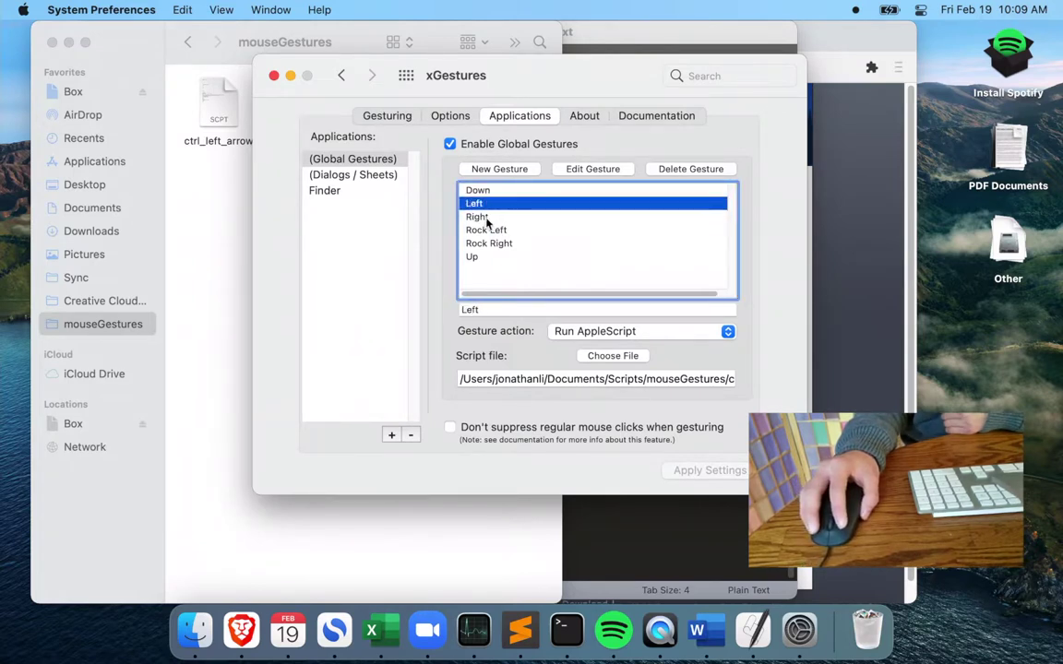
click(486, 217)
click(486, 205)
click(488, 220)
click(486, 206)
click(488, 220)
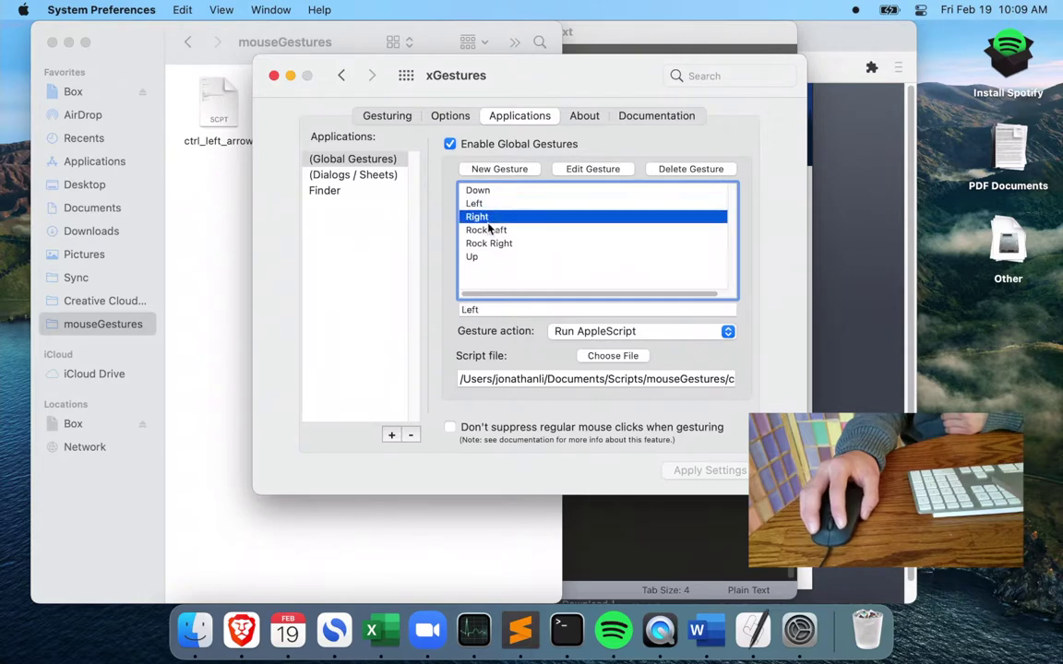
drag(664, 378, 738, 378)
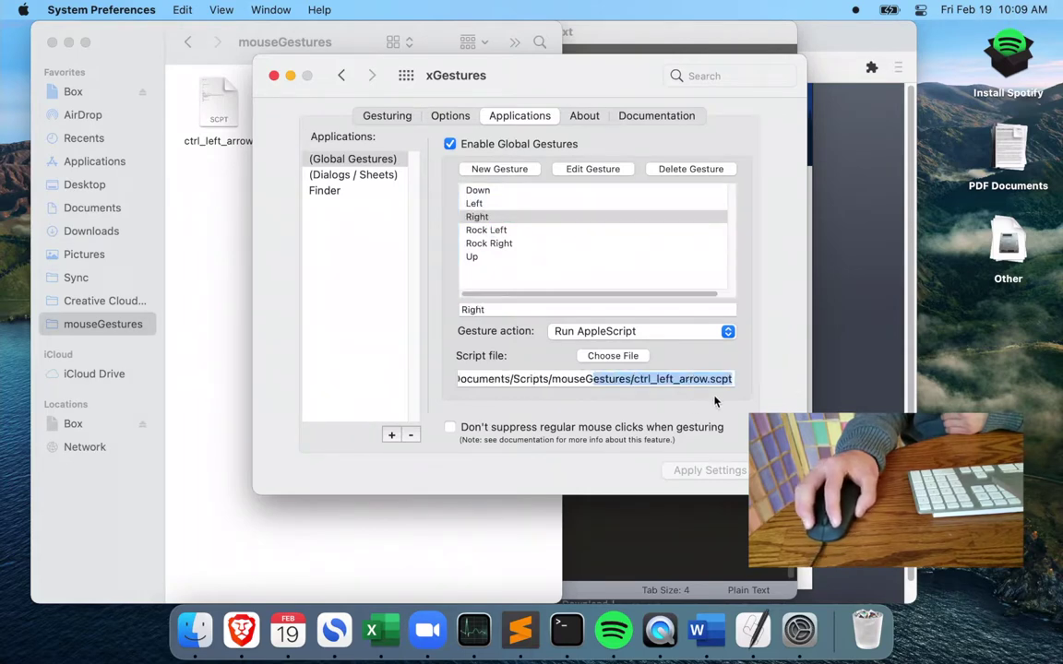
click(689, 379)
click(523, 205)
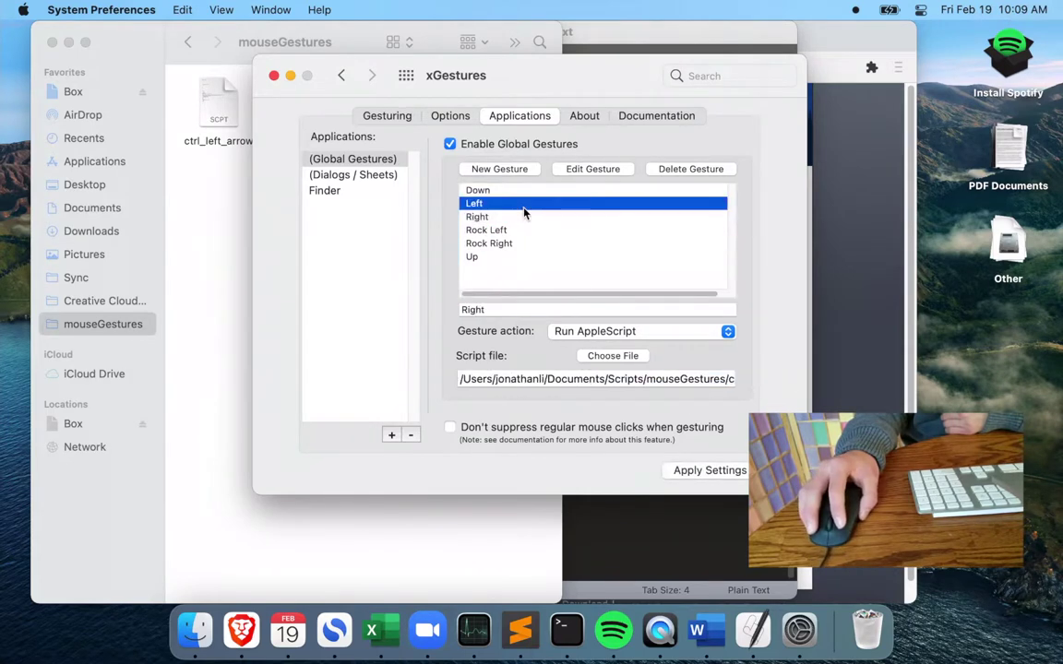
Open Mission Control, switch to the full-screen Microsoft Word space and return to the desktop space.
right_click(691, 399)
mouse_move(545, 105)
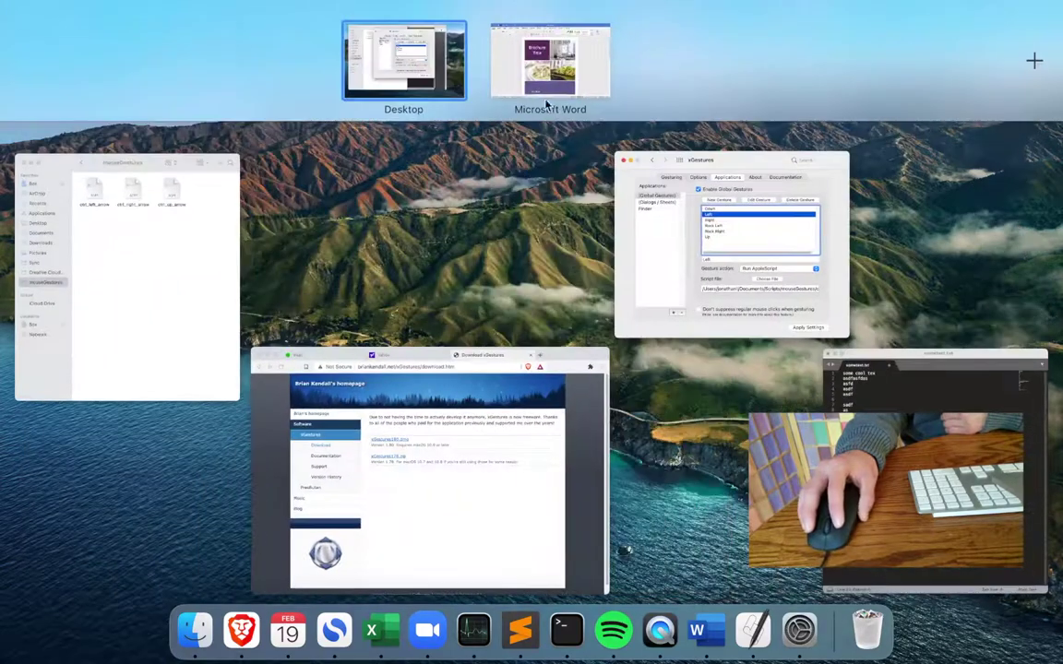
click(544, 63)
key(ctrl+Left)
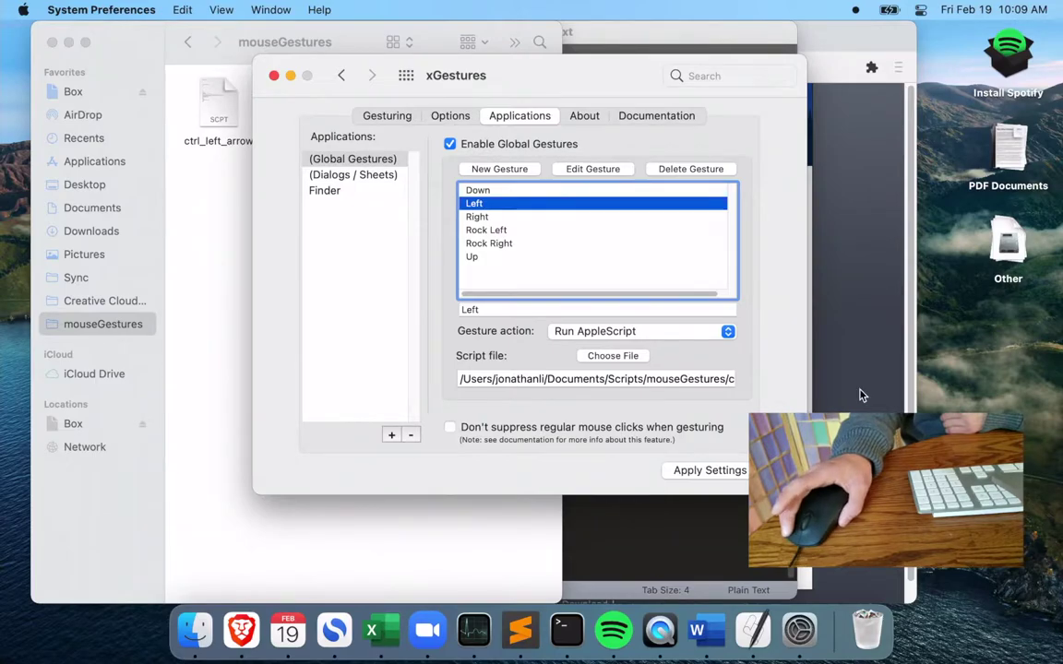
Switch directly from the desktop to the Microsoft Word space and back, two times in a row.
key(ctrl+Right)
key(ctrl+Left)
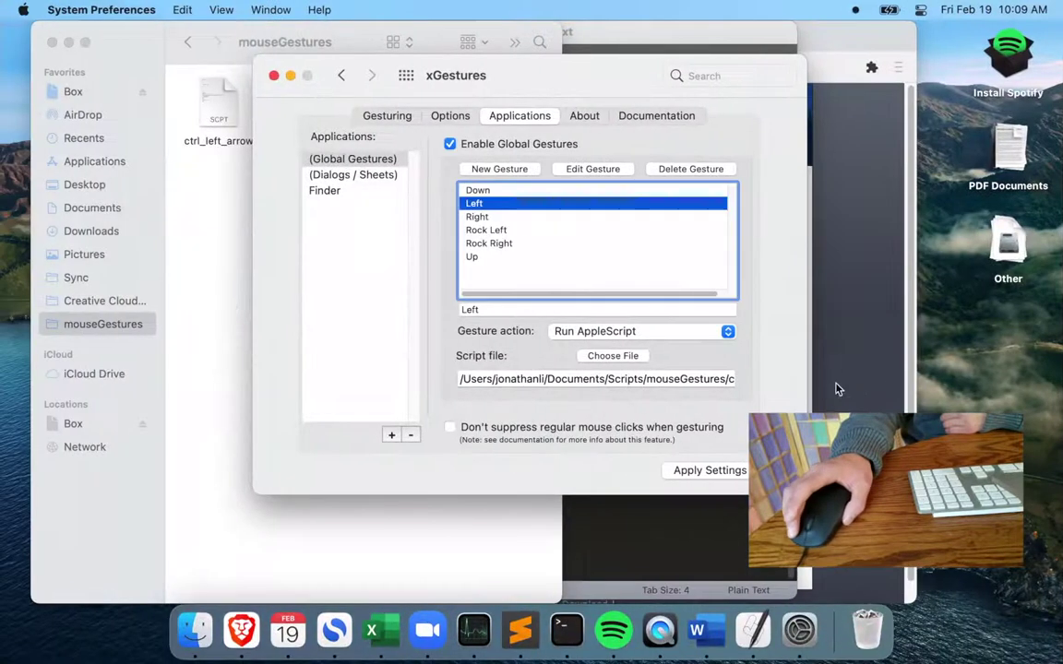
key(ctrl+Right)
key(ctrl+Left)
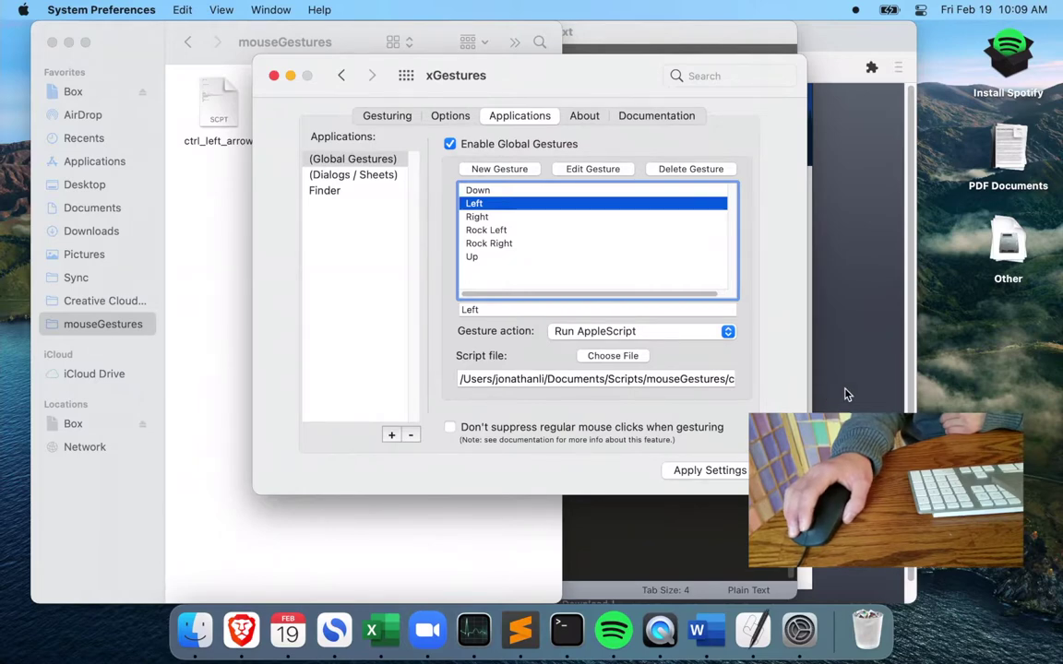
Open and dismiss Mission Control, and alternate between the desktop and Microsoft Word spaces, ending with a move towards Word.
key(ctrl+Up)
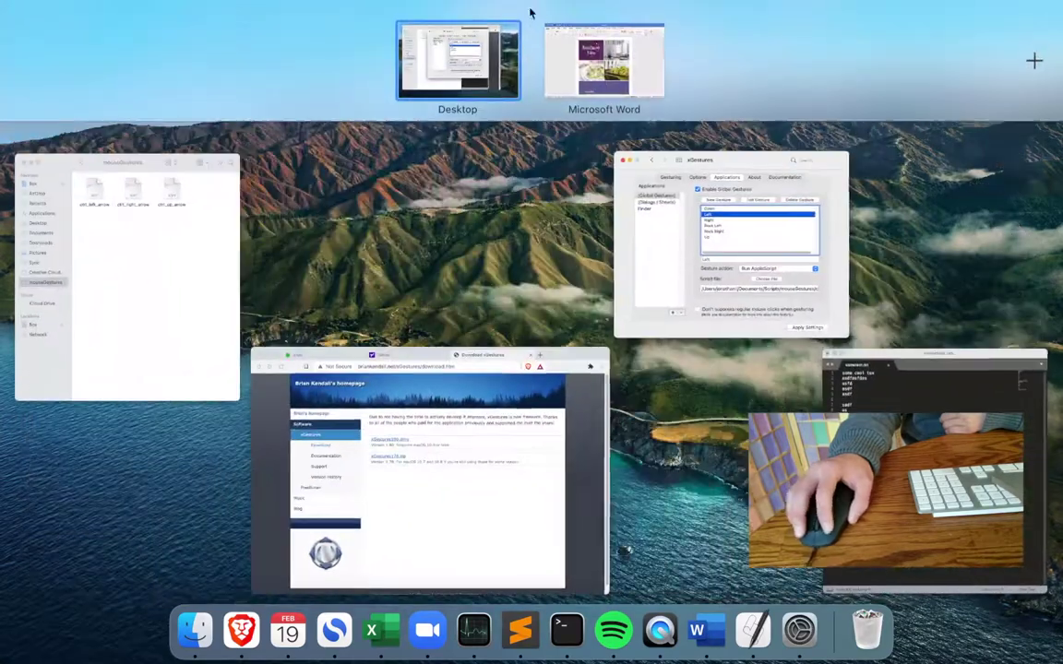
click(546, 265)
key(ctrl+Right)
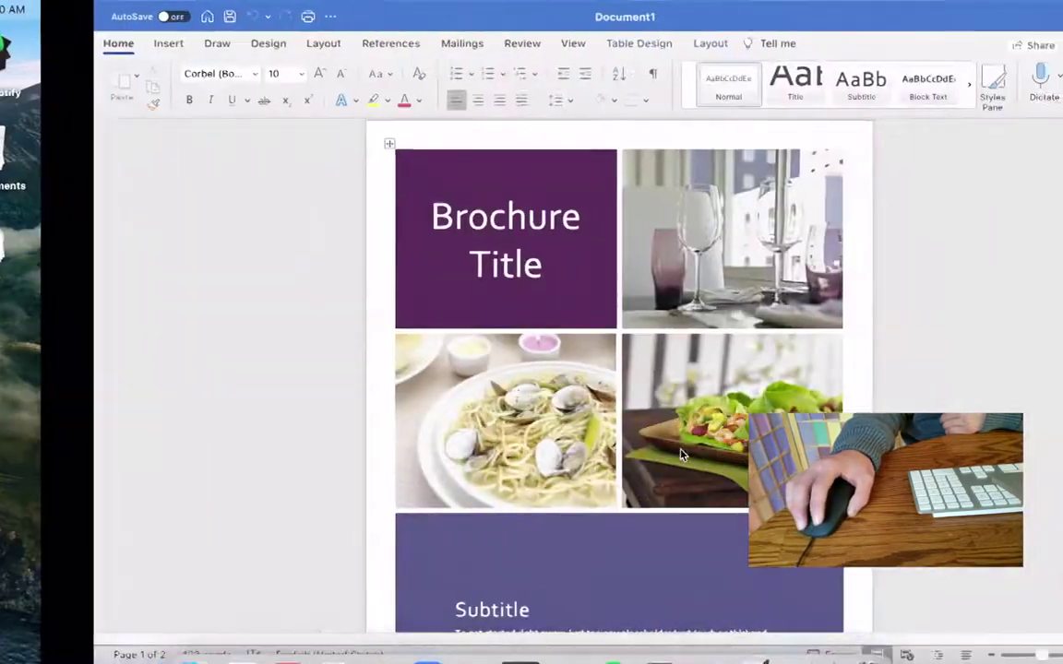
key(ctrl+Left)
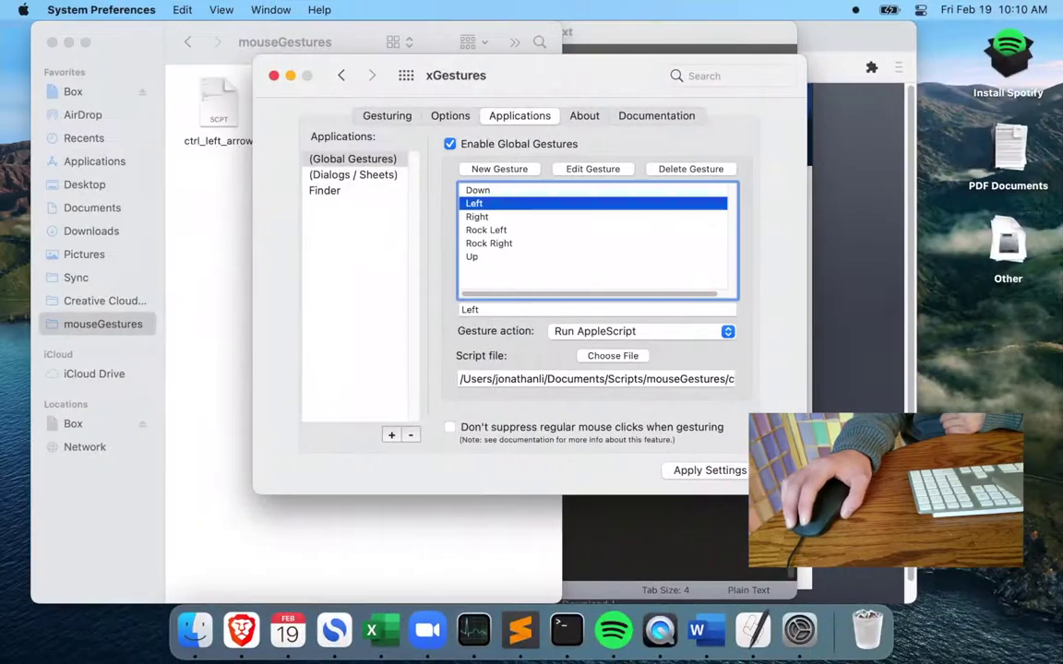
key(ctrl+Right)
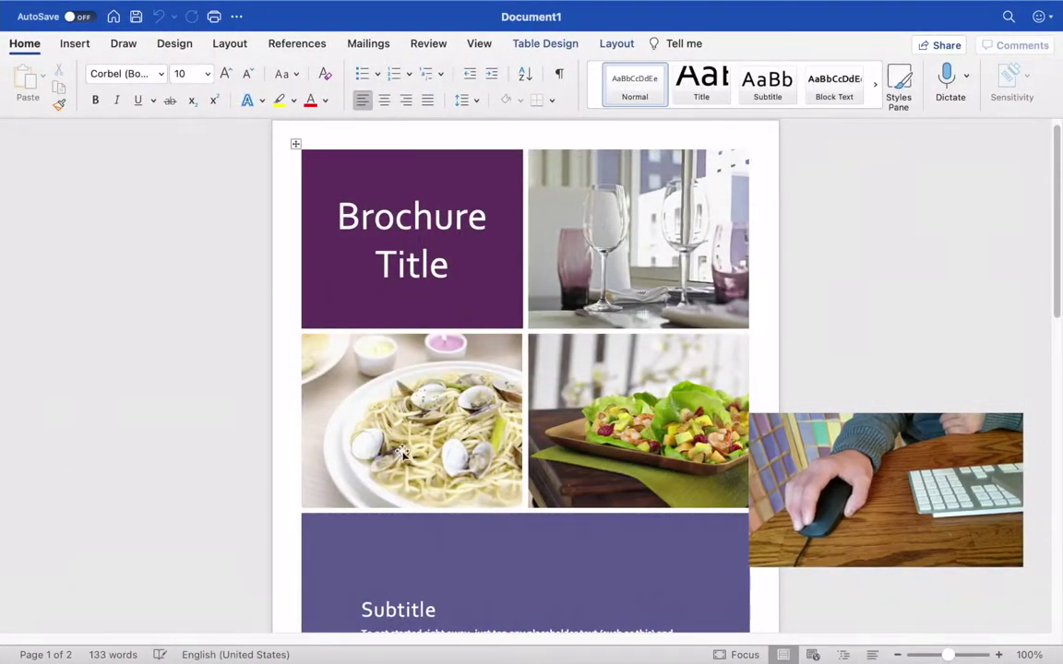
key(ctrl+Left)
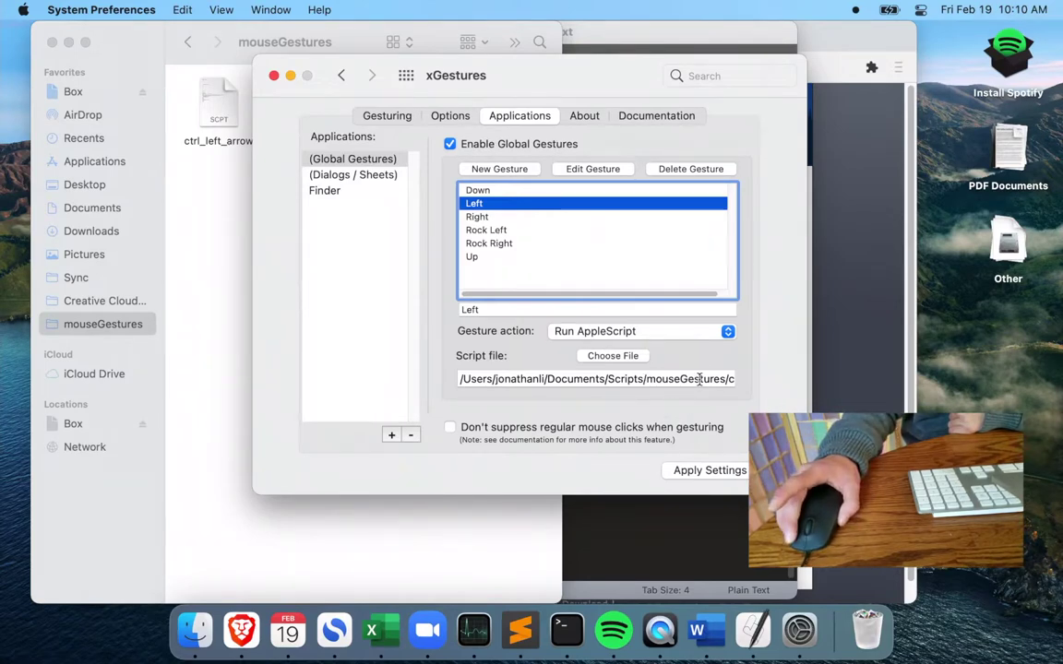
key(ctrl+Right)
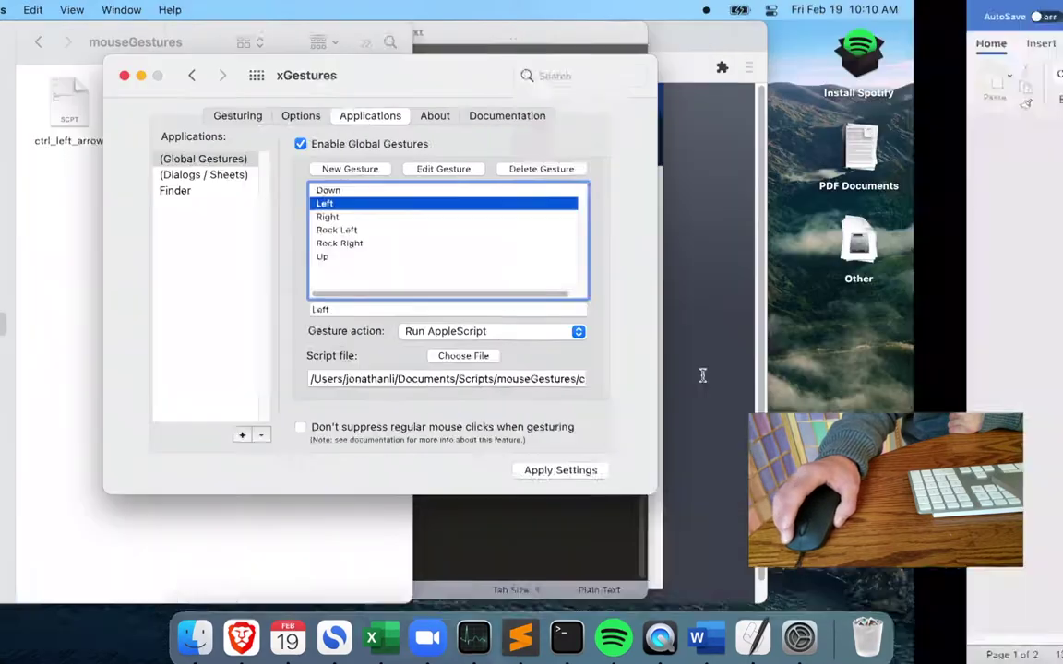